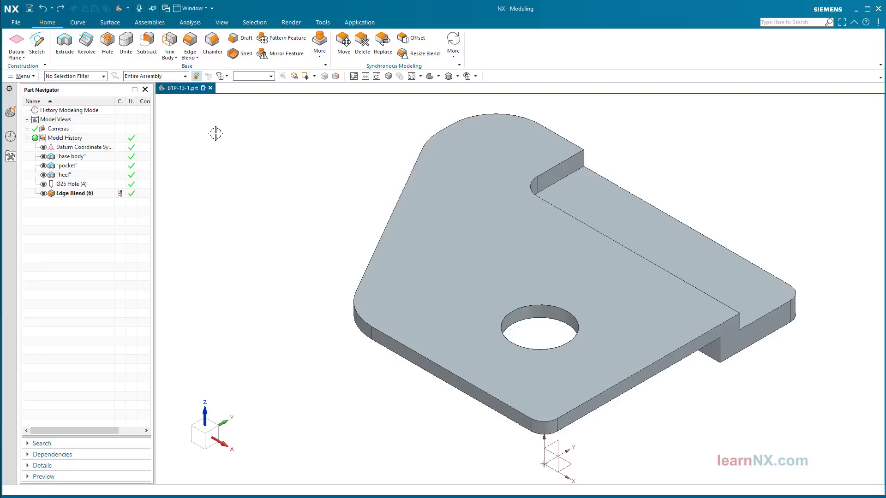
Step: Start a countersunk hole sized as Screw Clearance for an M5 ISO socket flat head screw with Normal (H13) fit
click(108, 46)
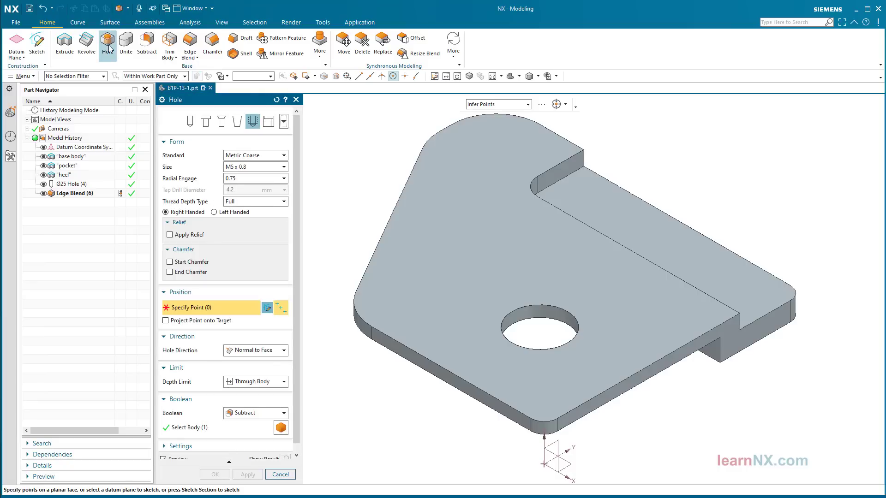
click(222, 121)
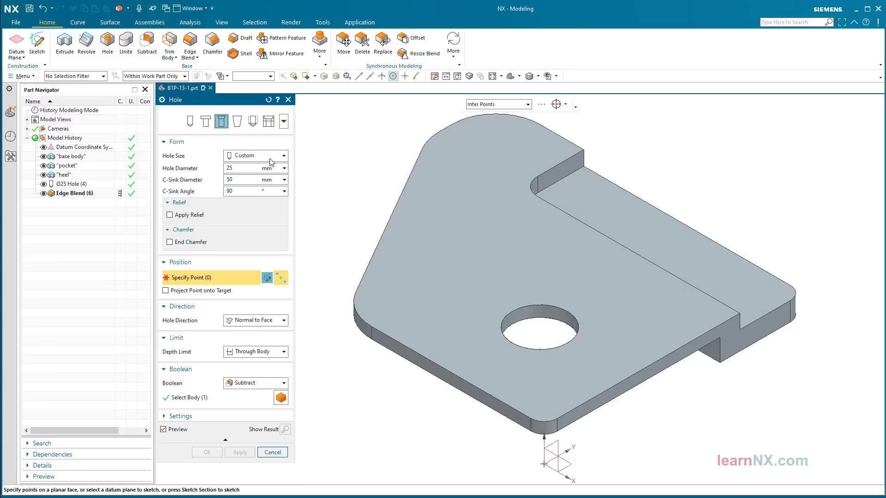
click(271, 155)
click(261, 176)
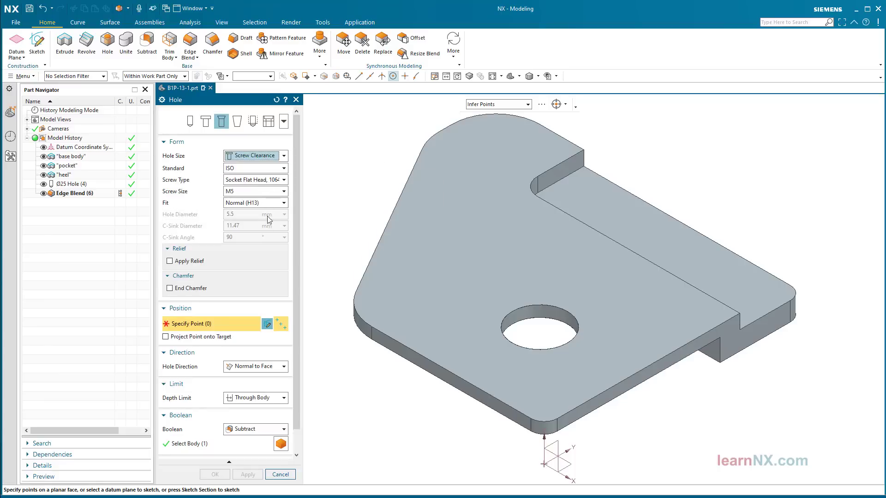
Step: Start a positioning sketch on the base body's upper face and place a point up and to the right of the Ø25 hole
click(267, 324)
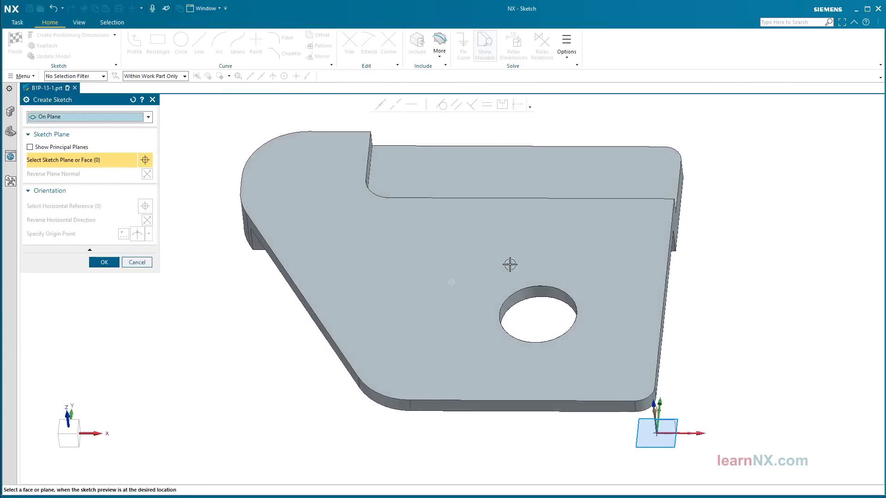
click(581, 279)
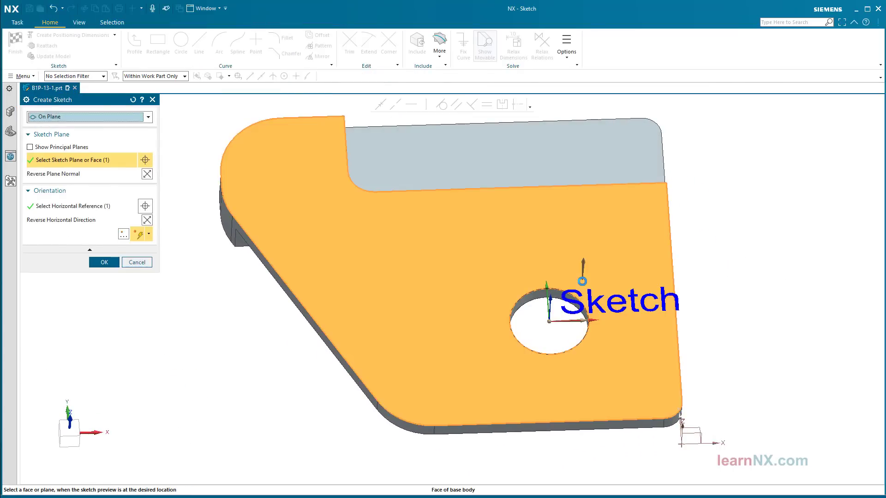
click(118, 263)
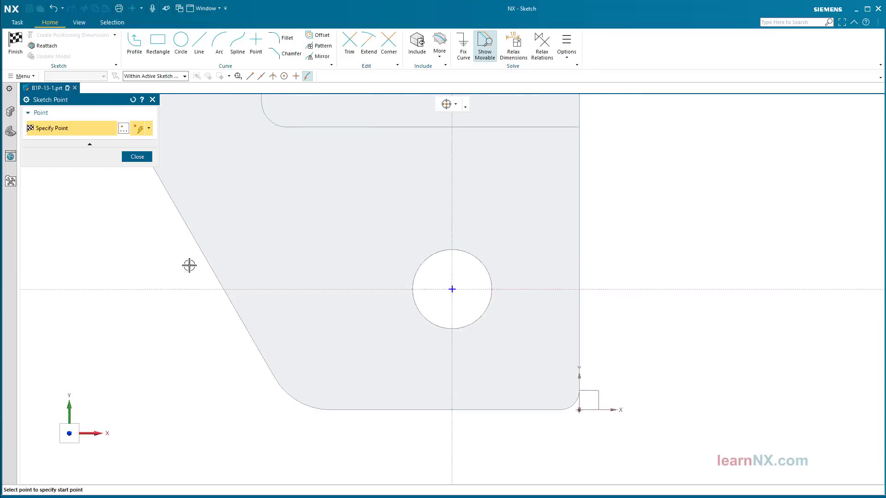
click(503, 234)
Step: Draw a line about 24 mm long from the Ø25 hole's centre to the new sketch point
click(199, 47)
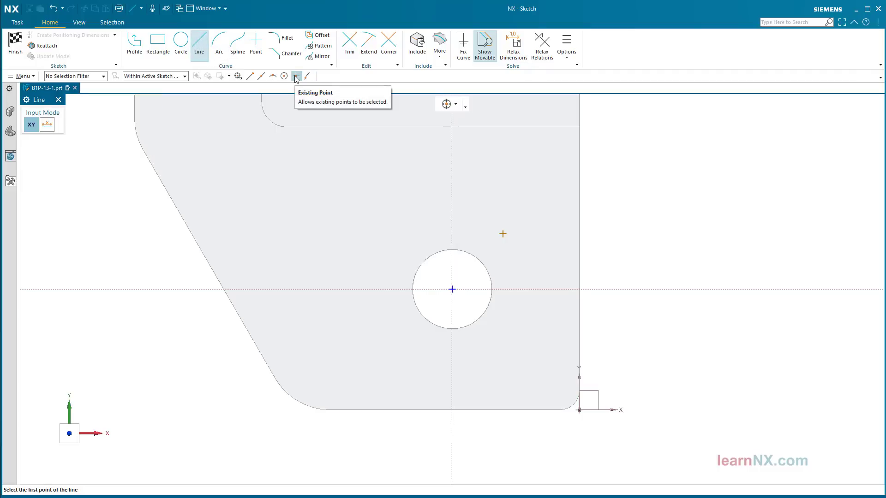
click(451, 289)
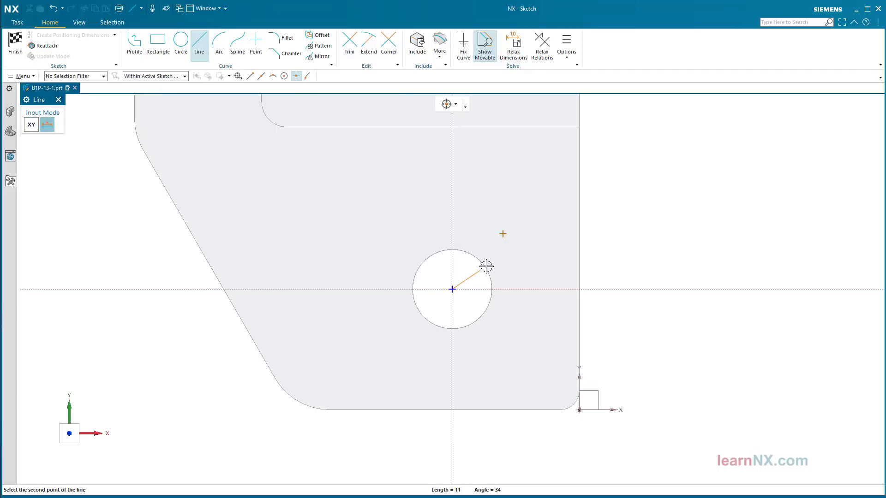
click(502, 234)
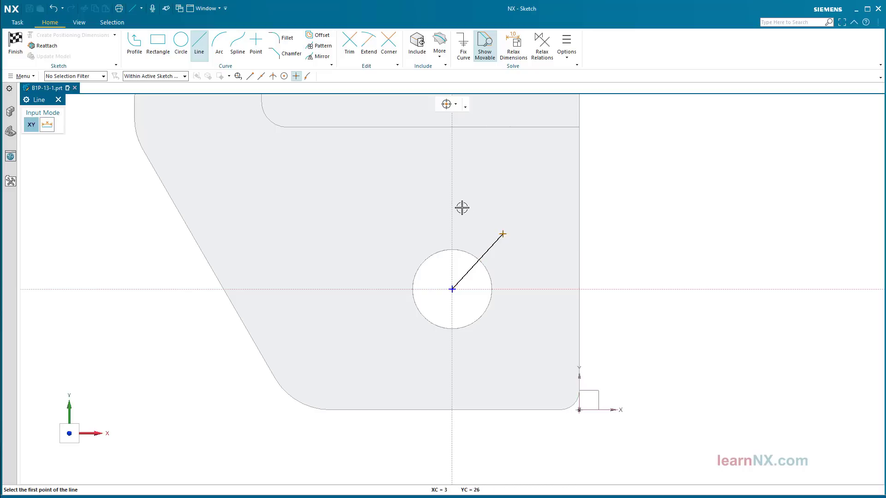
key(Escape)
Step: Dimension the line's length and set it to 25 mm
scroll(461, 210, up, 3)
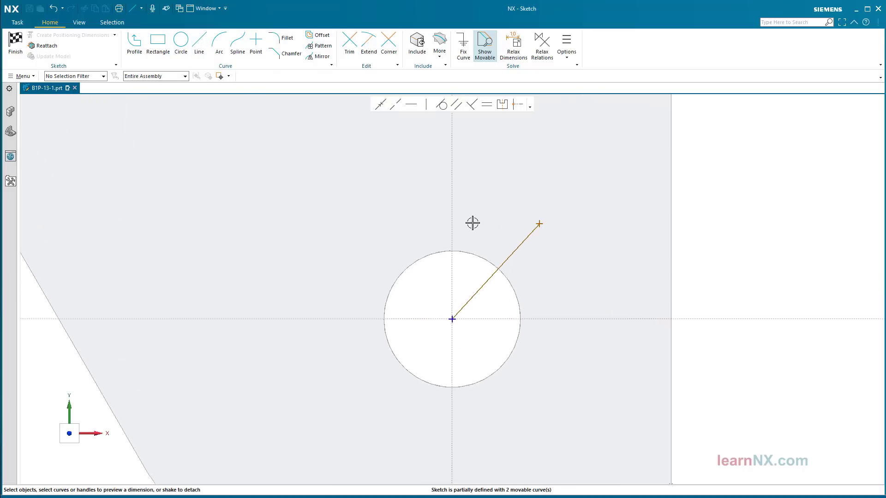
scroll(473, 223, up, 1)
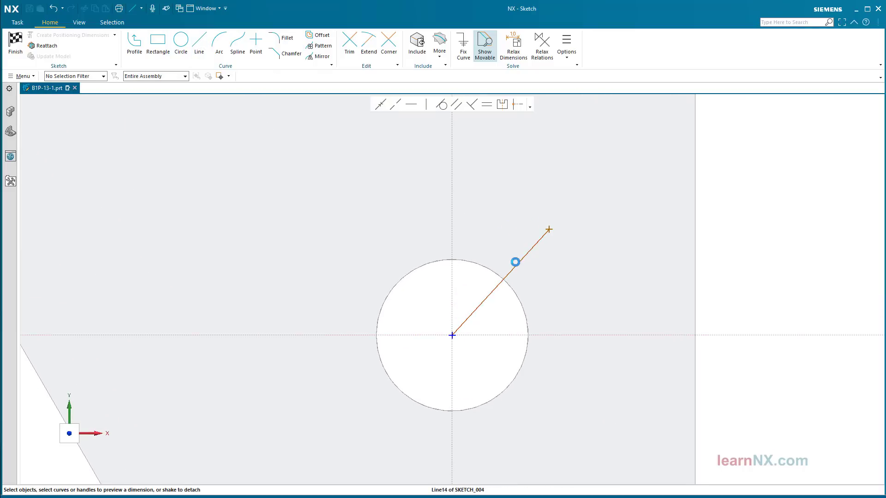
click(514, 262)
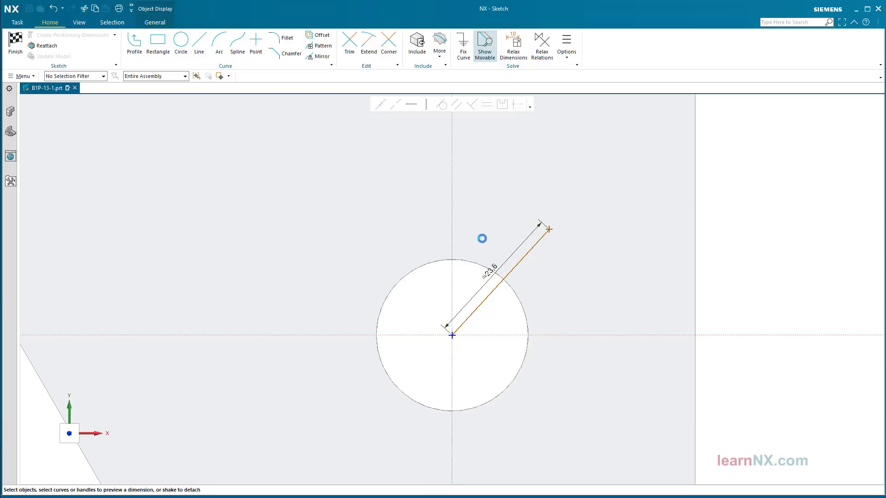
text(25)
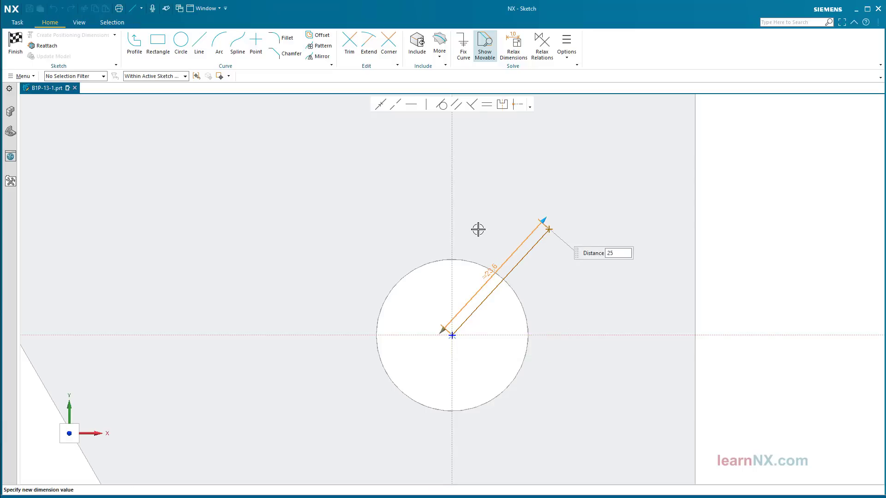
key(Return)
key(Return)
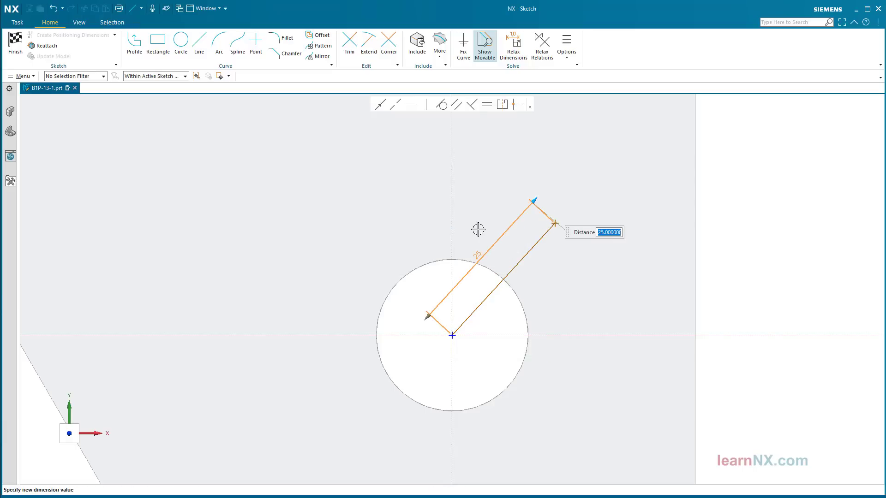
key(Escape)
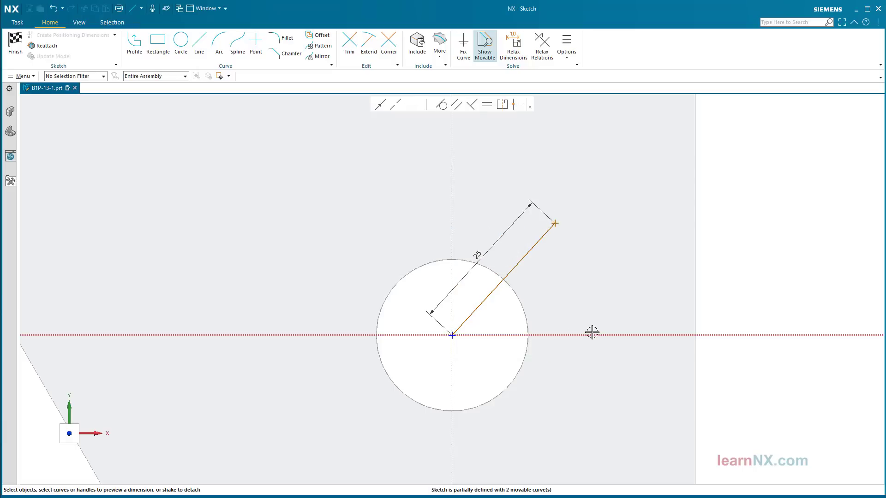
Step: Dimension the angle between the line and the horizontal sketch axis and set it to 45°
click(580, 299)
click(545, 236)
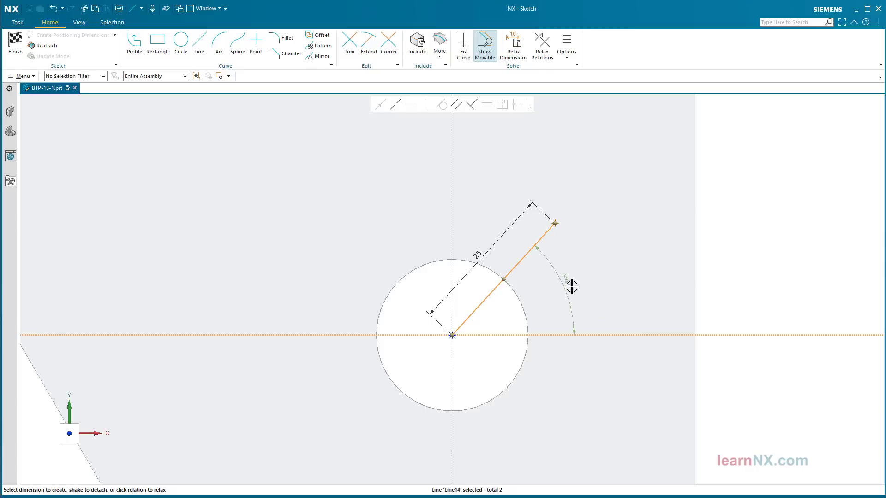
click(576, 268)
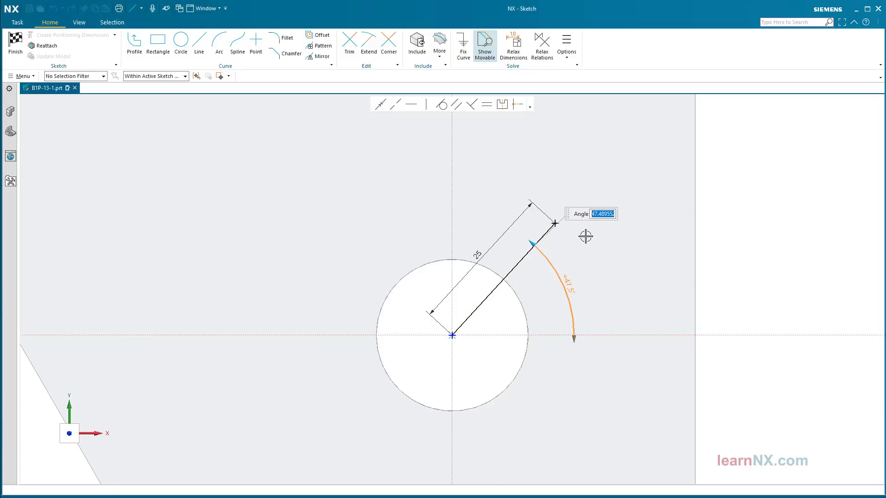
text(45)
key(Return)
key(Escape)
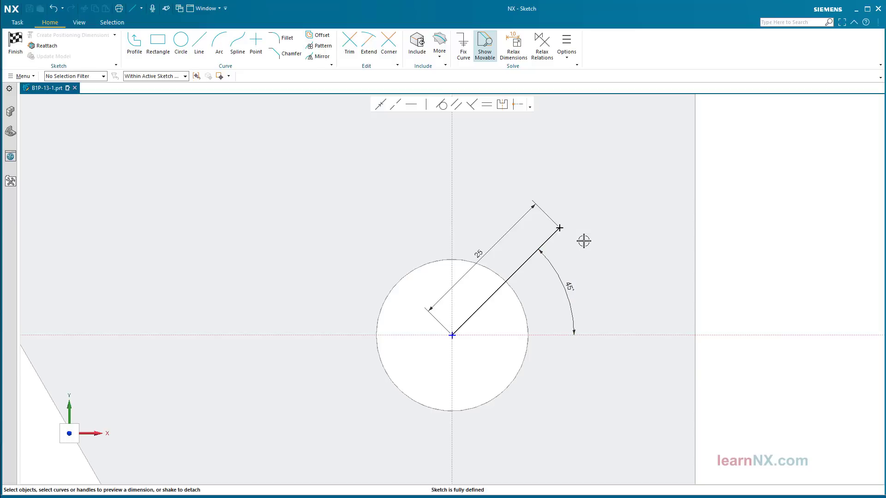
Step: Finish the sketch and create the M5 countersunk hole through the body at the sketched point
click(18, 45)
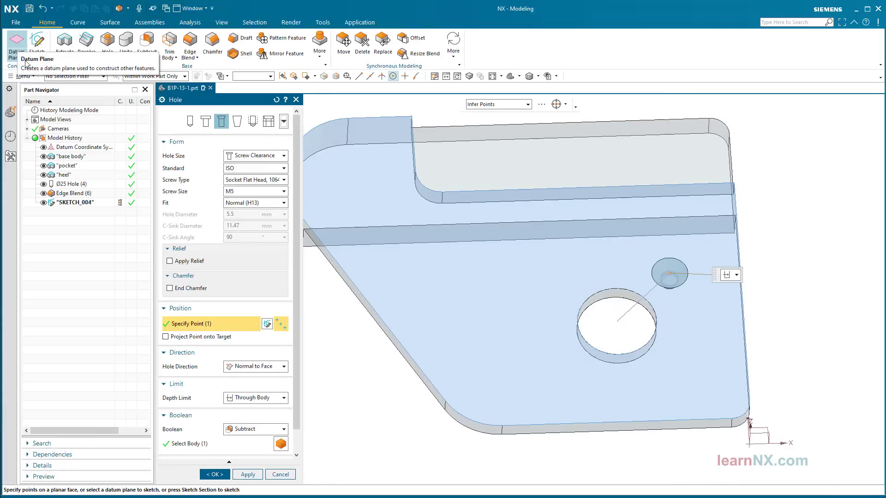
click(218, 472)
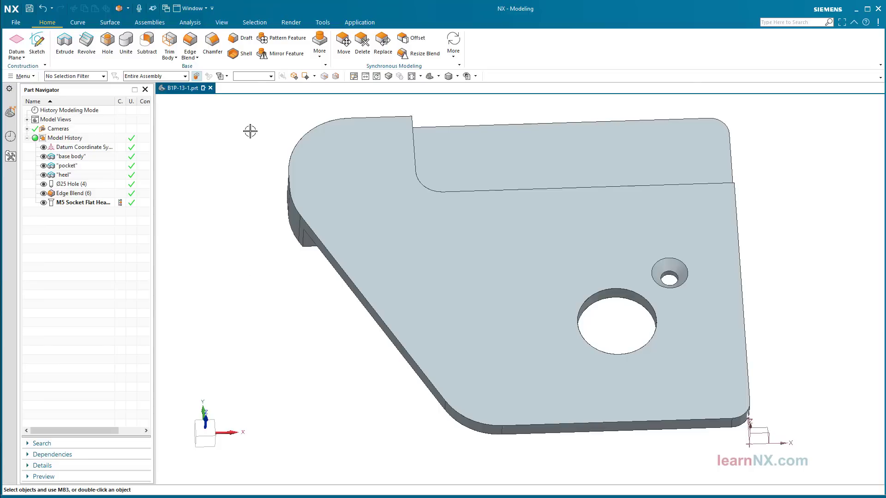
Step: Start a Pattern Feature on the M5 countersunk hole, using the hole's pattern origin as the reference point
click(280, 39)
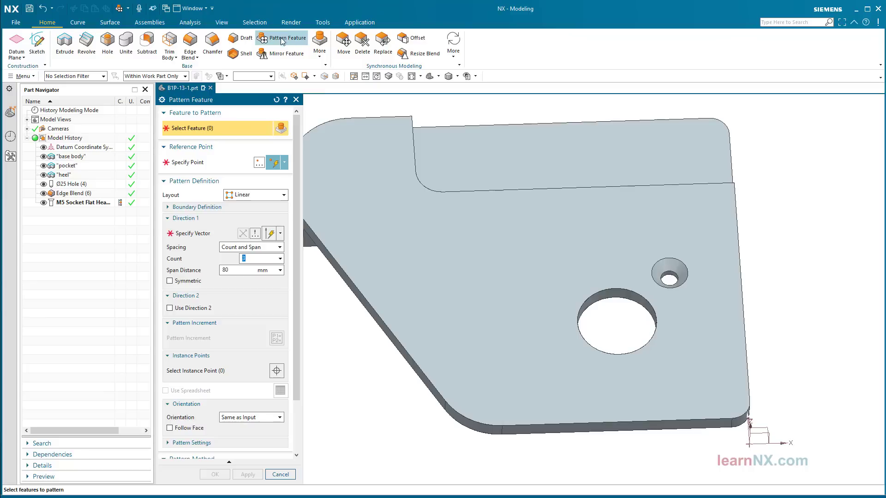
click(664, 264)
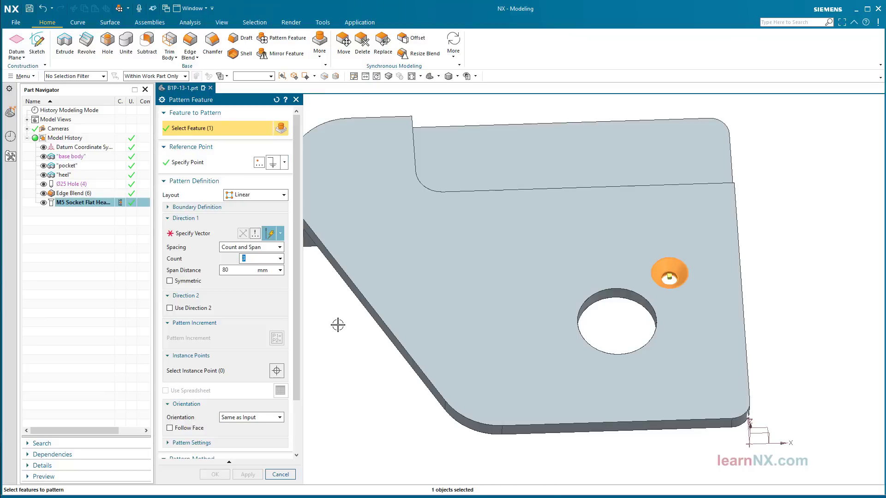
click(218, 163)
scroll(665, 279, up, 3)
scroll(665, 278, up, 6)
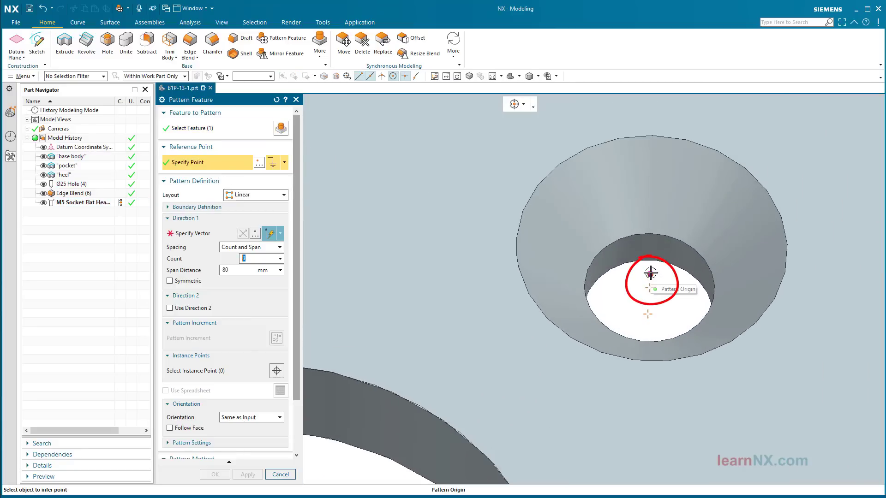
scroll(647, 306, down, 5)
click(649, 303)
scroll(649, 303, down, 4)
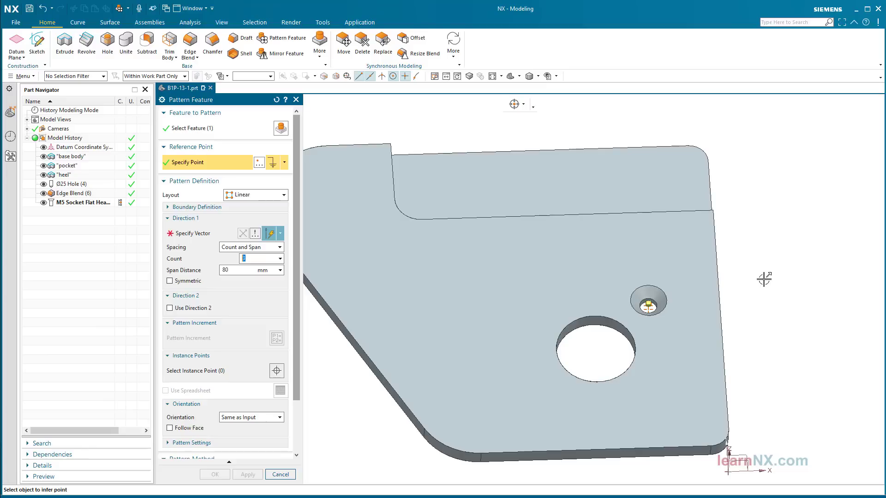
Step: Set the pattern layout to Circular, leaving its boundary definition at None
click(279, 194)
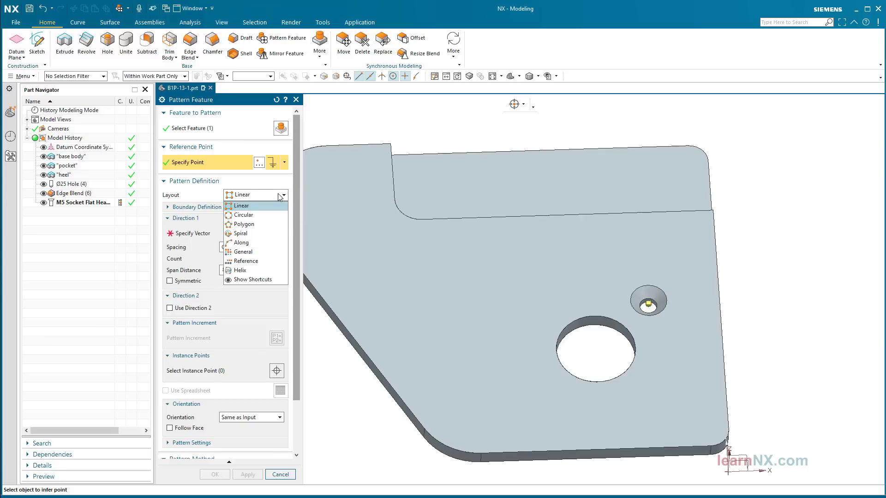
click(267, 215)
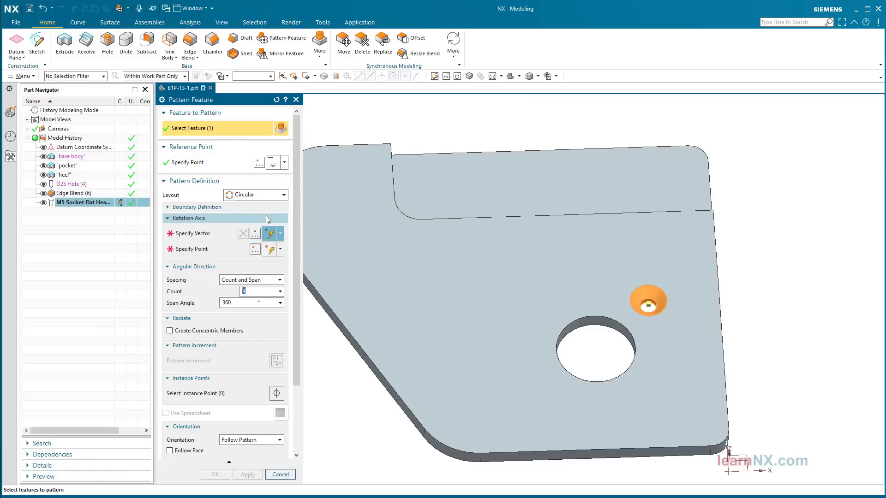
click(261, 213)
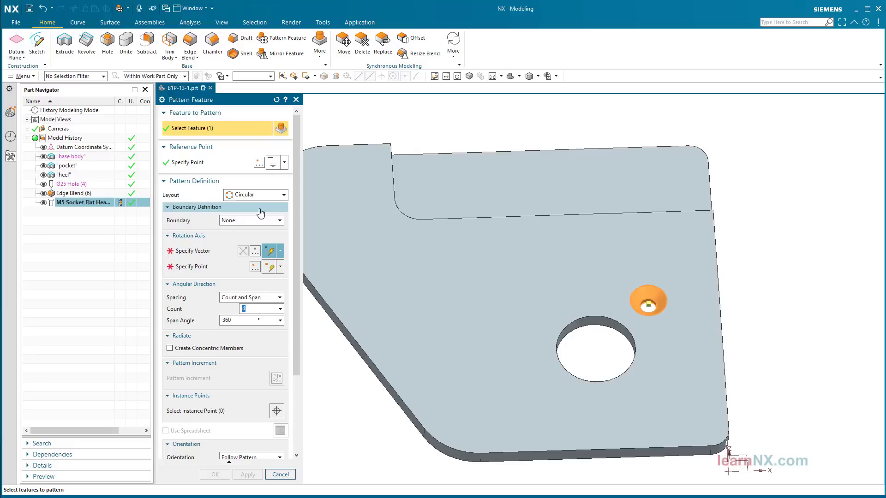
click(261, 207)
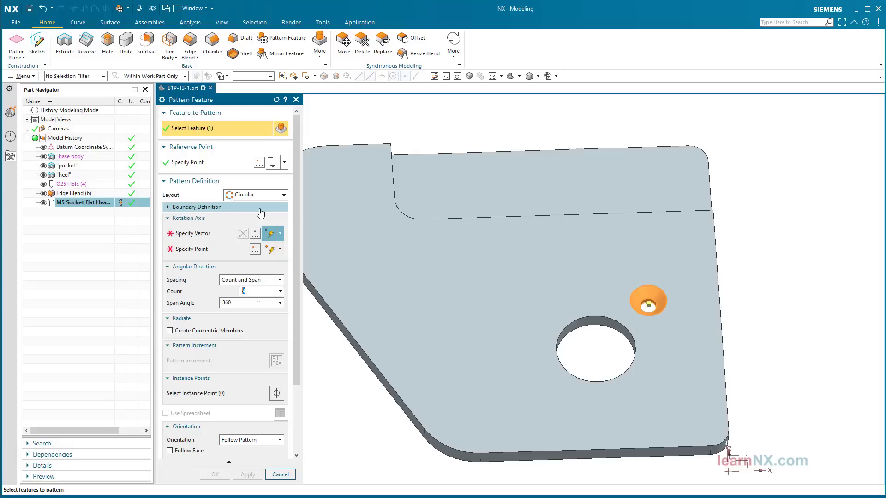
Step: Define the pattern's rotation axis from the Ø25 hole's cylindrical face, picking that face by its name "bearing"
click(209, 233)
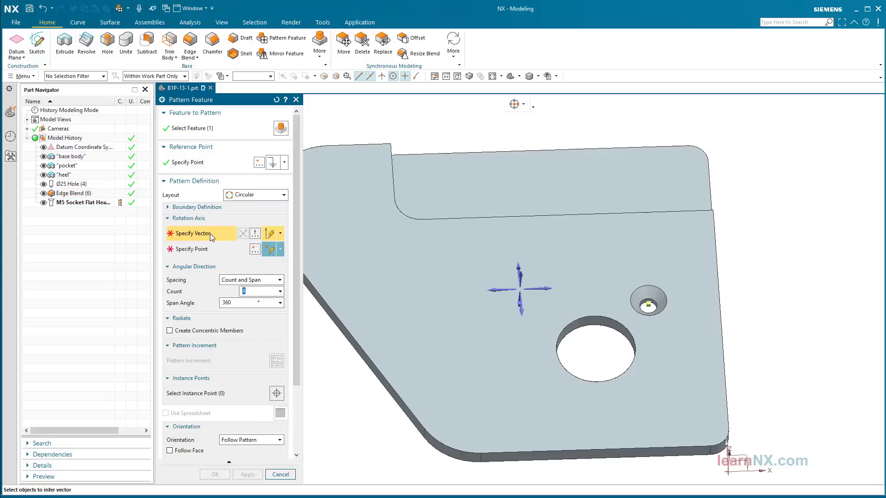
middle_drag(496, 343, 441, 319)
scroll(595, 352, up, 3)
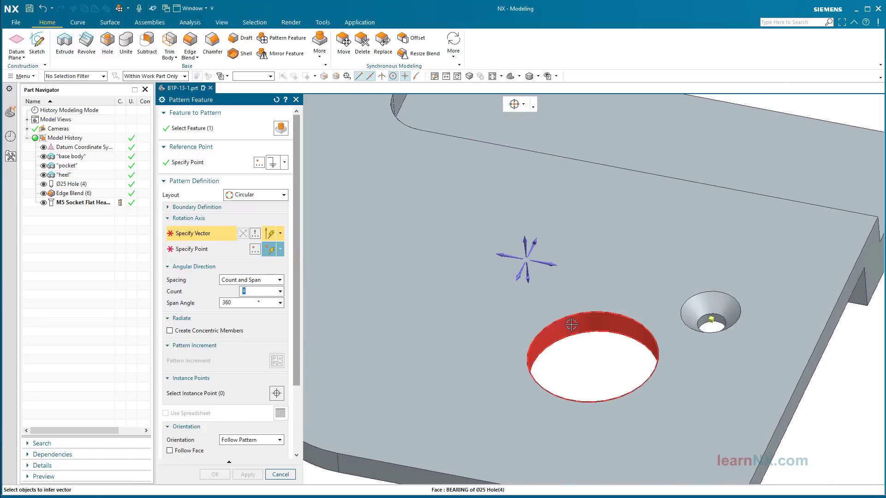
click(573, 370)
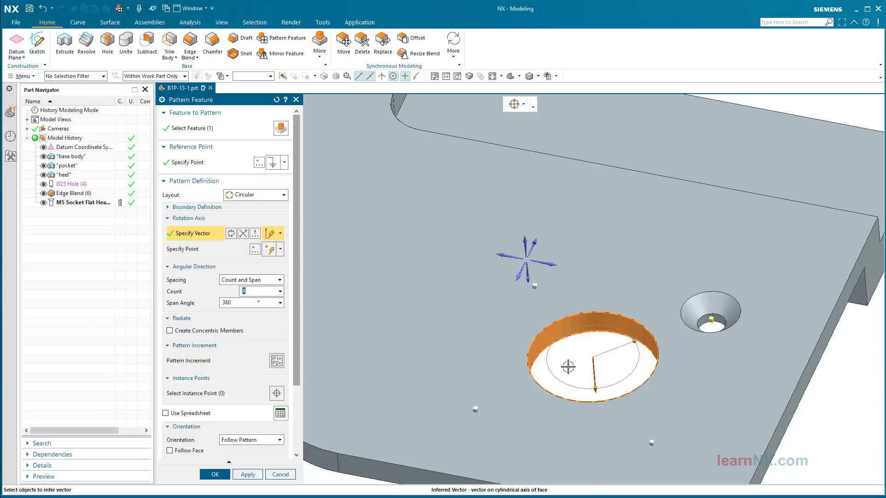
shift+click(574, 326)
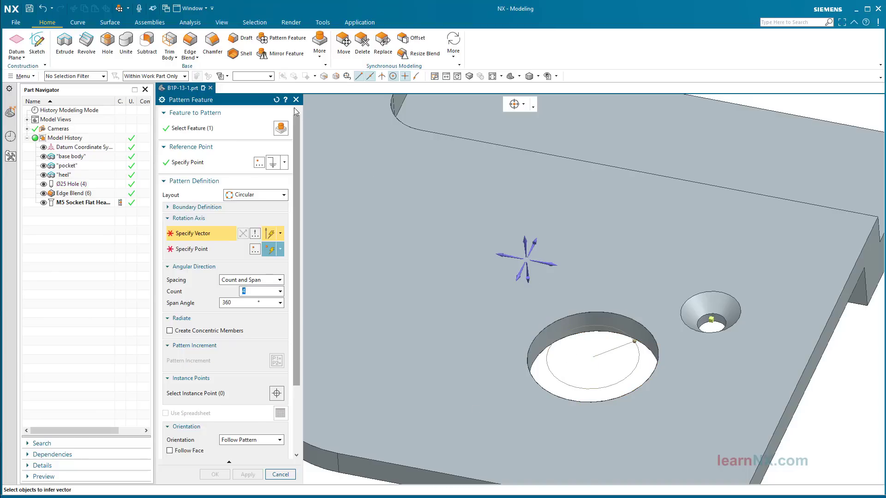
click(270, 78)
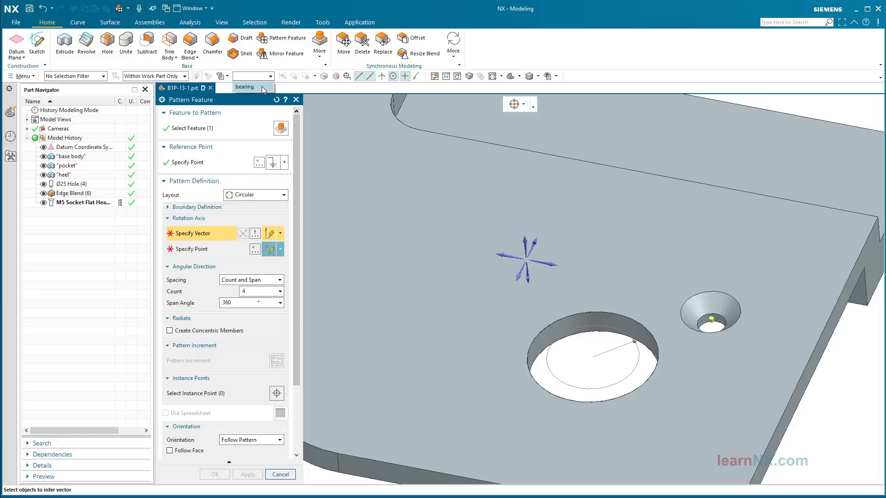
click(263, 91)
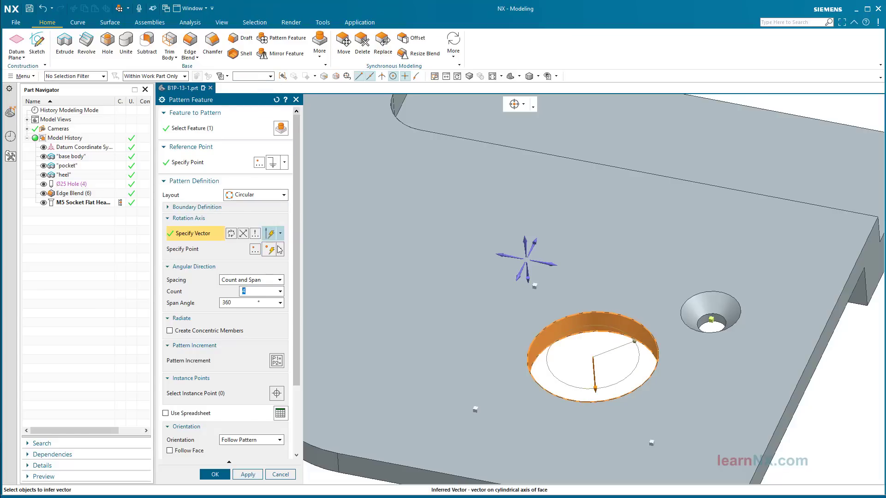
Step: Try Count and Pitch spacing for the circular pattern with a 30° pitch angle, and adjust the pitch to 27° in the model
click(279, 280)
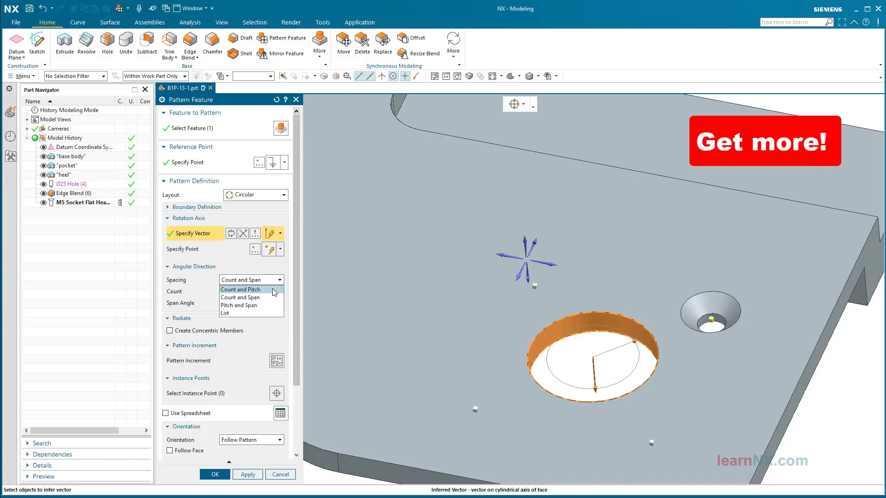
click(273, 289)
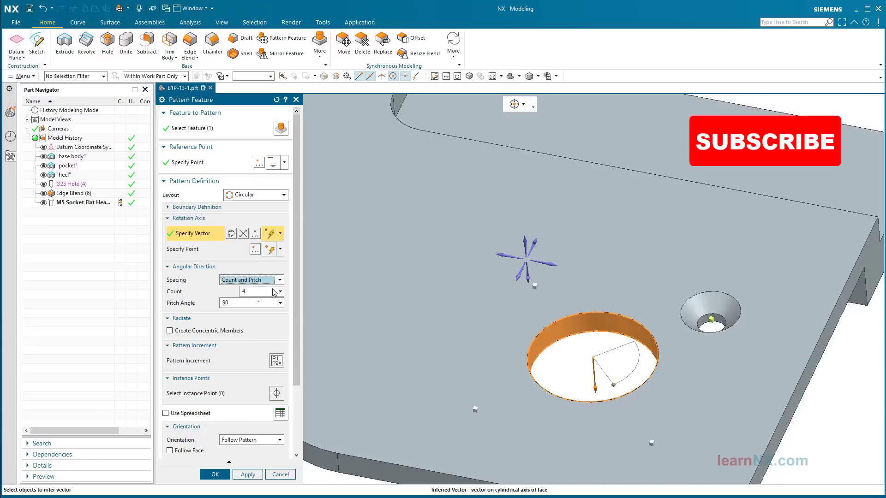
drag(239, 303, 210, 302)
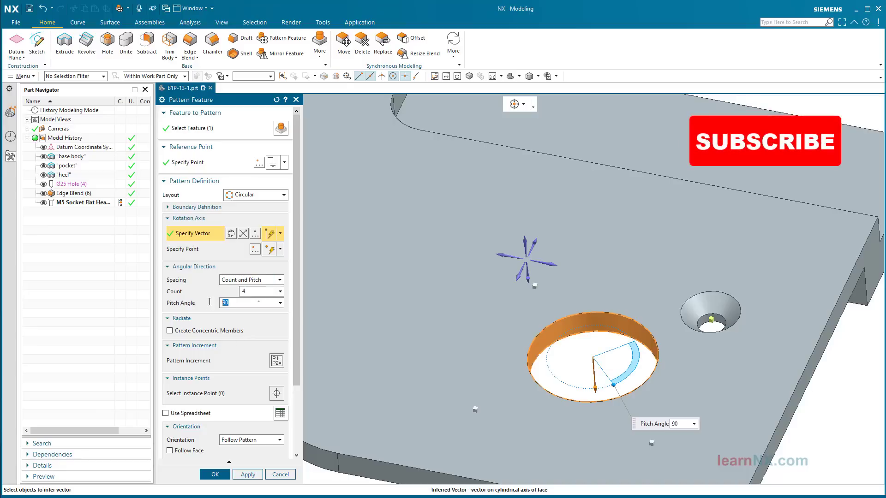
text(30)
key(Return)
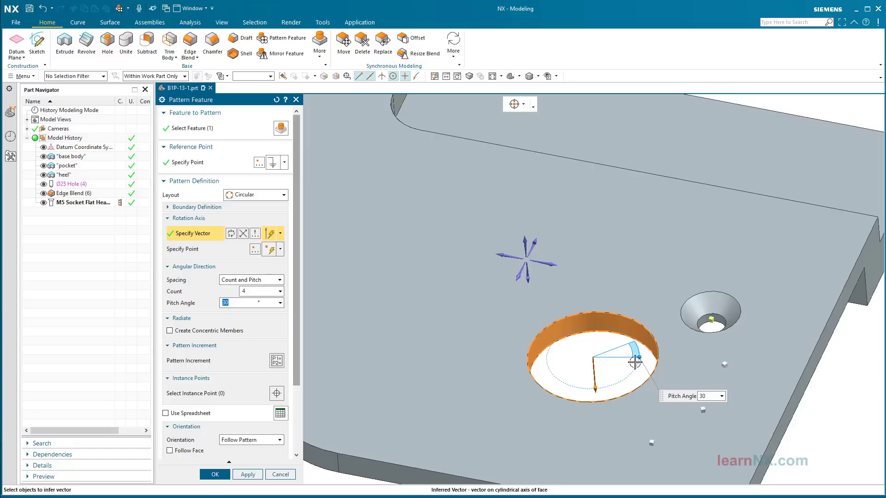
mouse_move(639, 362)
mouse_down()
mouse_move(616, 368)
mouse_move(635, 370)
mouse_move(640, 355)
mouse_up()
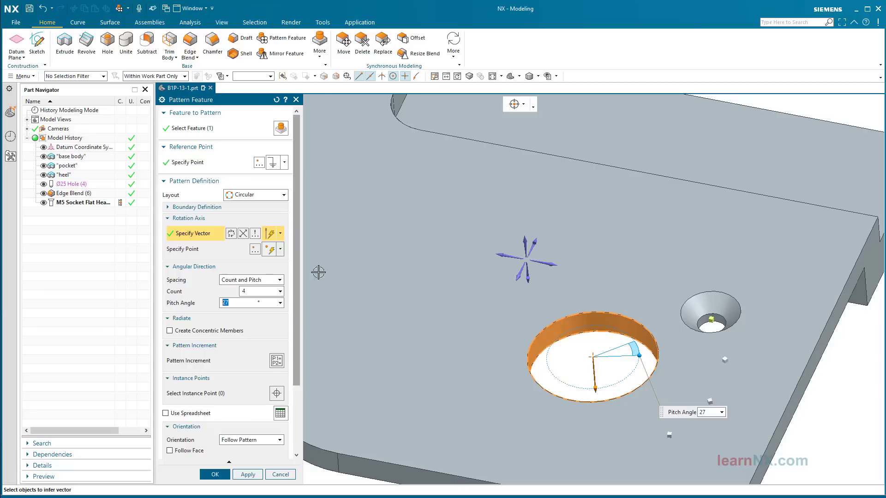
Step: Switch the circular pattern's spacing to Count and Span with a span angle of 180°
click(271, 280)
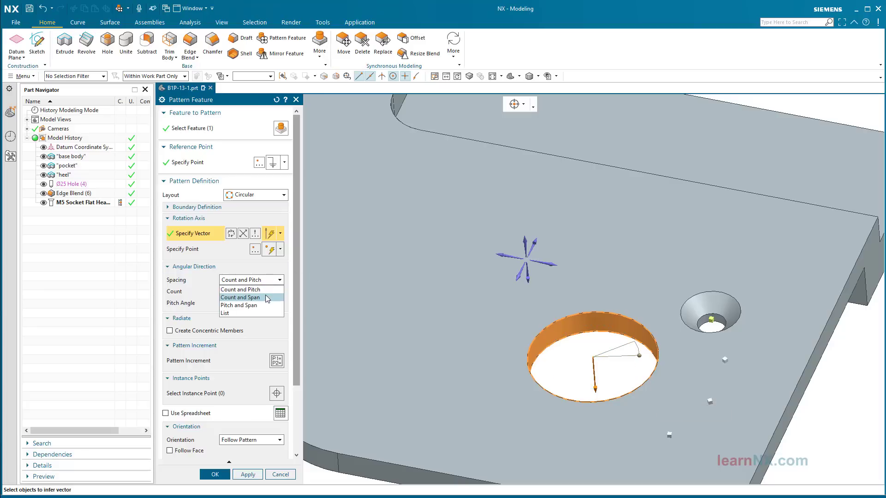
click(267, 298)
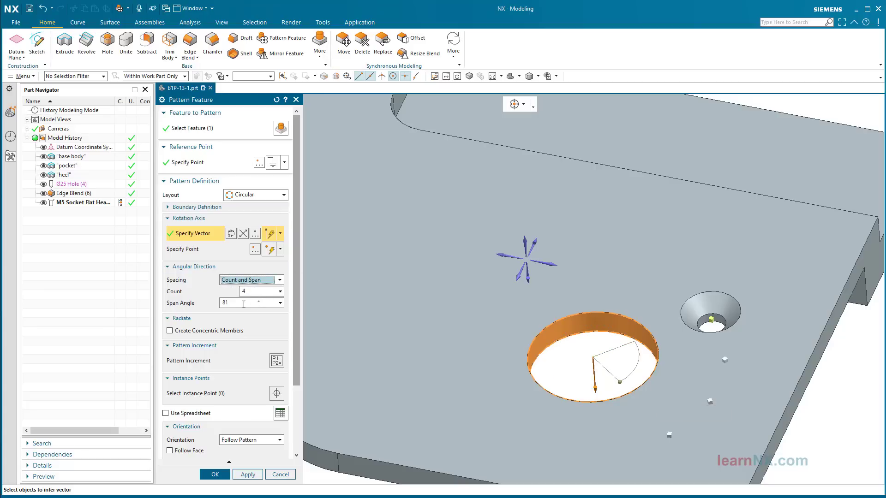
drag(243, 305, 216, 303)
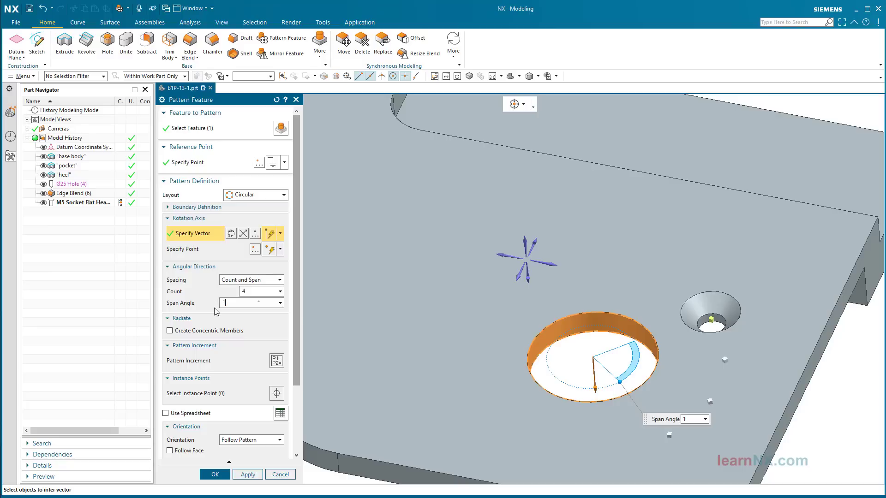
text(180)
key(Return)
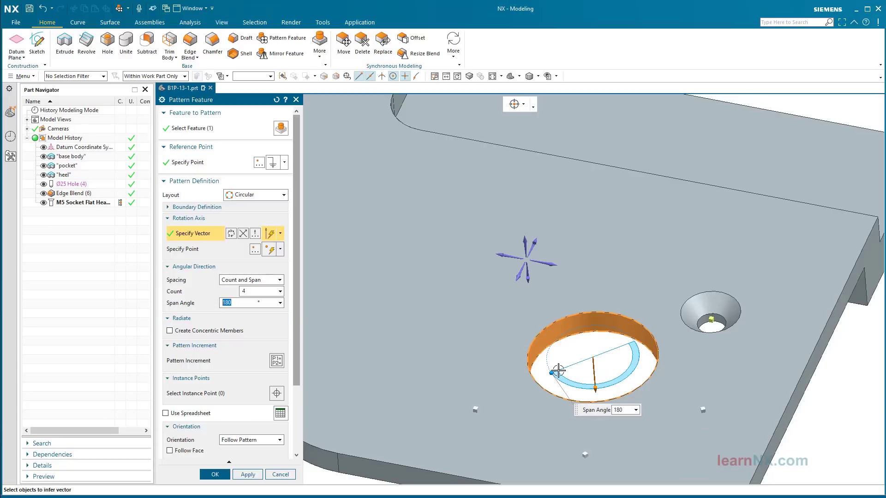
Step: Adjust the span angle with its handle in the model, and set it to a full 360°
drag(552, 371, 529, 354)
text(360)
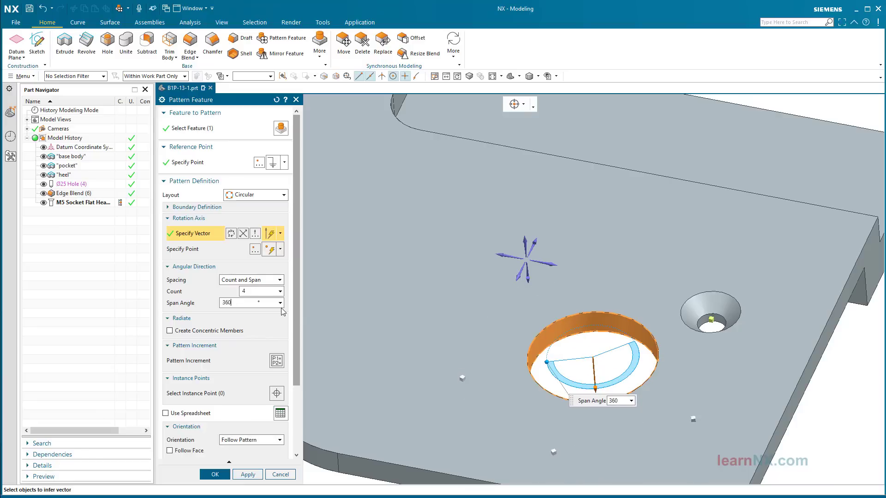
key(Return)
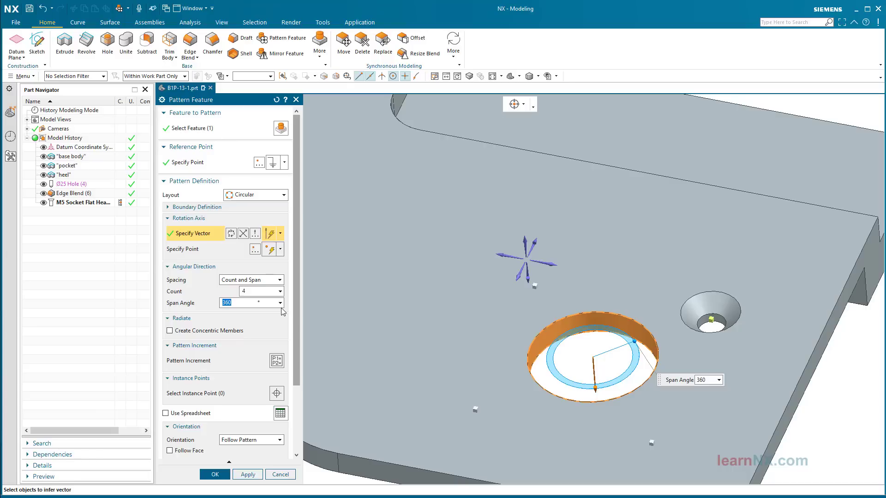
Step: Try Pitch and Span spacing with the pitch defined as Angle and a pitch angle of 25°
click(277, 281)
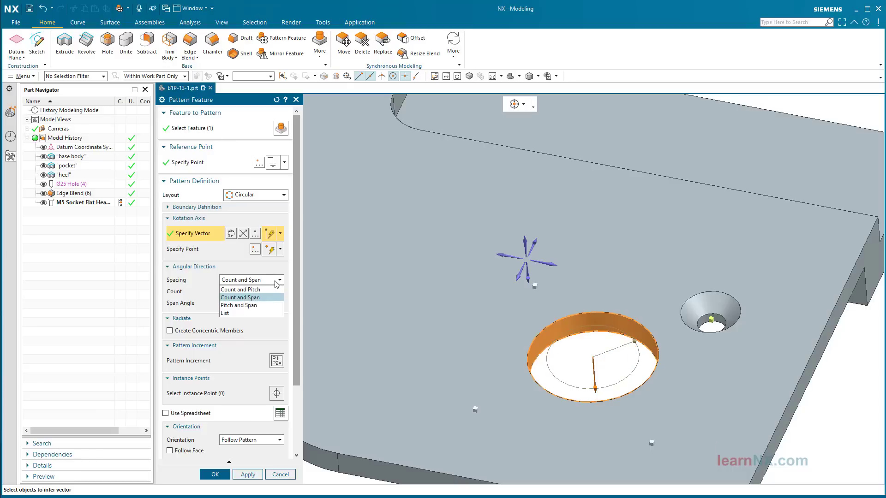
click(265, 306)
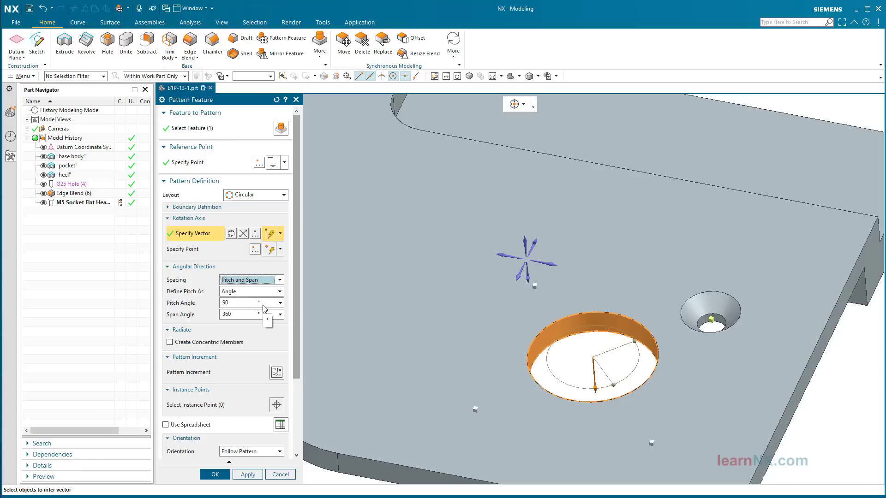
click(279, 291)
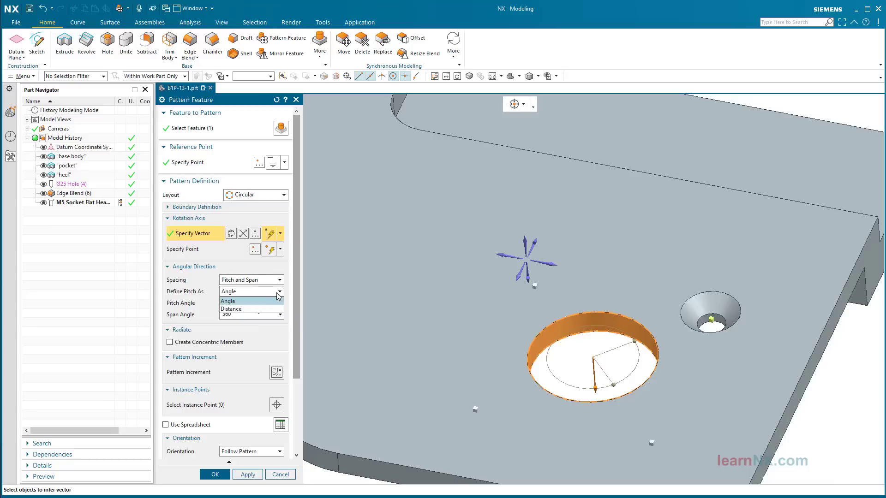
click(269, 302)
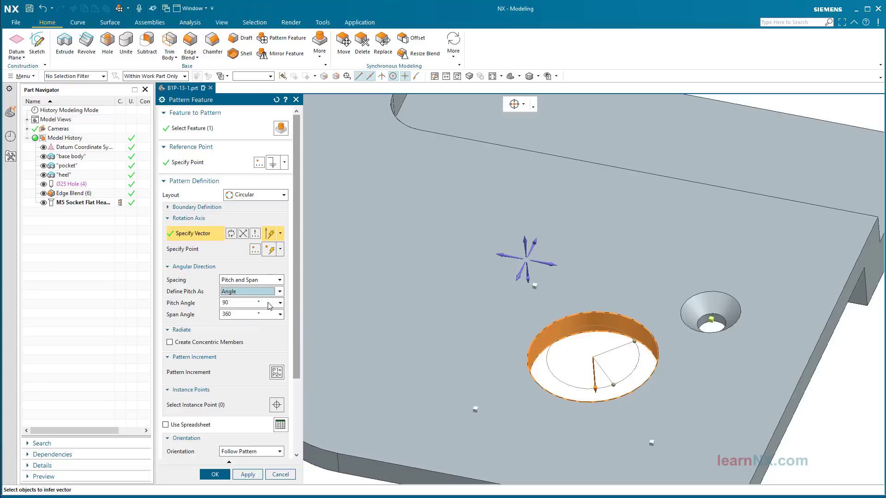
click(221, 302)
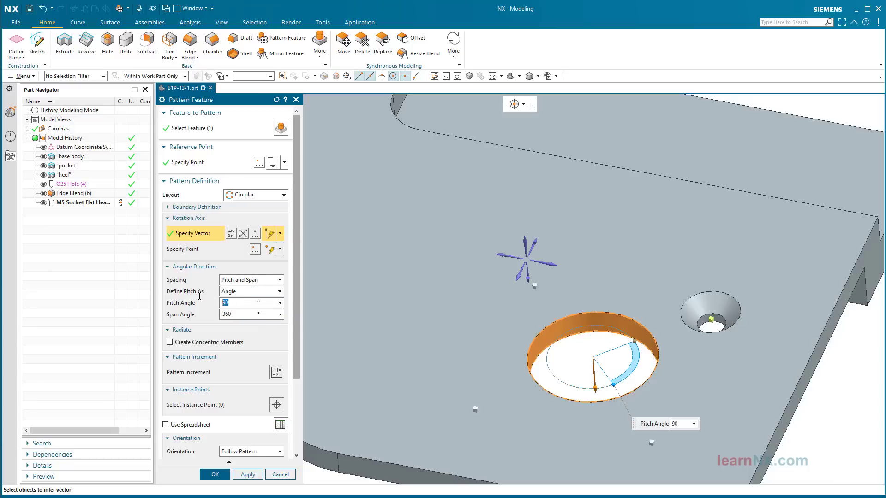
text(25)
key(Return)
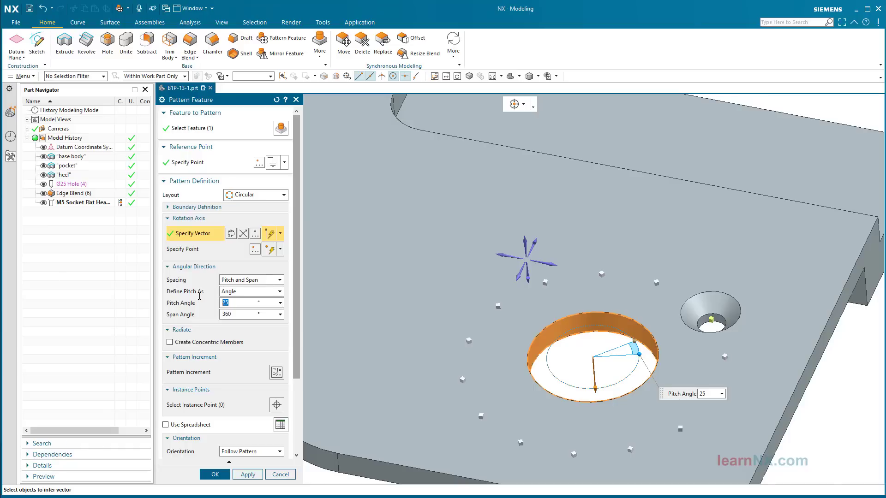
Step: Set the pattern's span angle to 80°, and widen it to 123° with the handle in the model
click(242, 314)
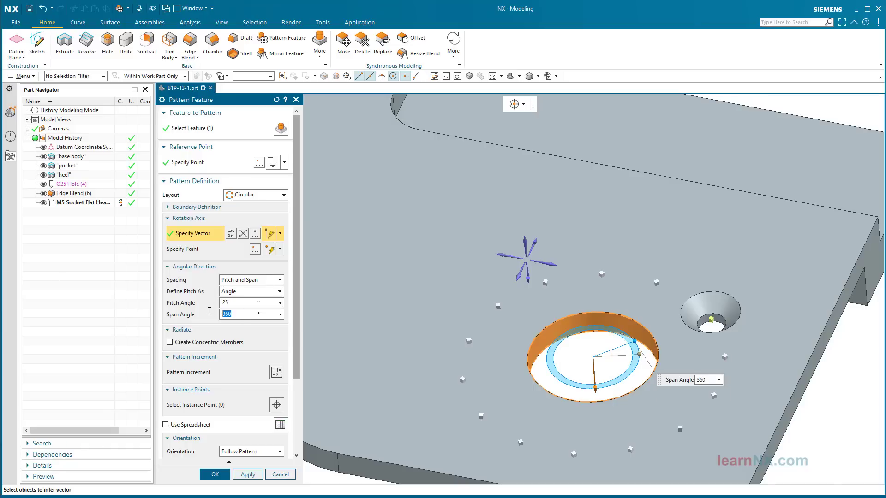
text(80)
key(Return)
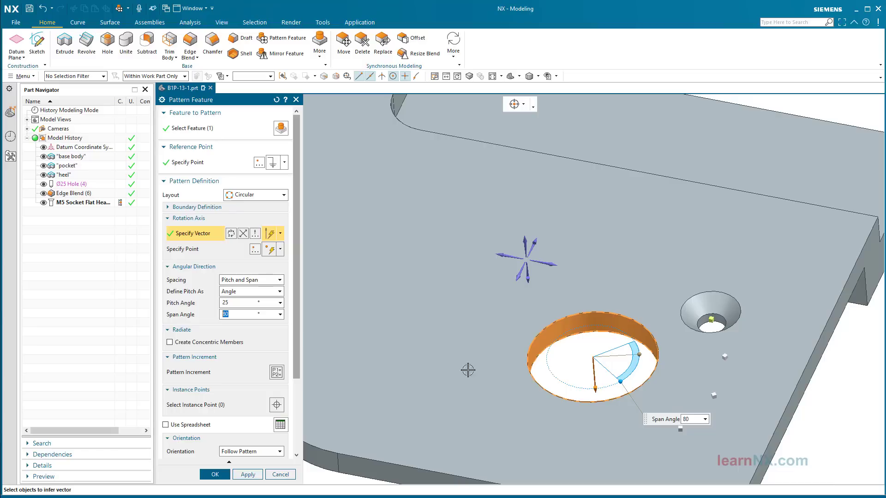
drag(617, 381, 570, 378)
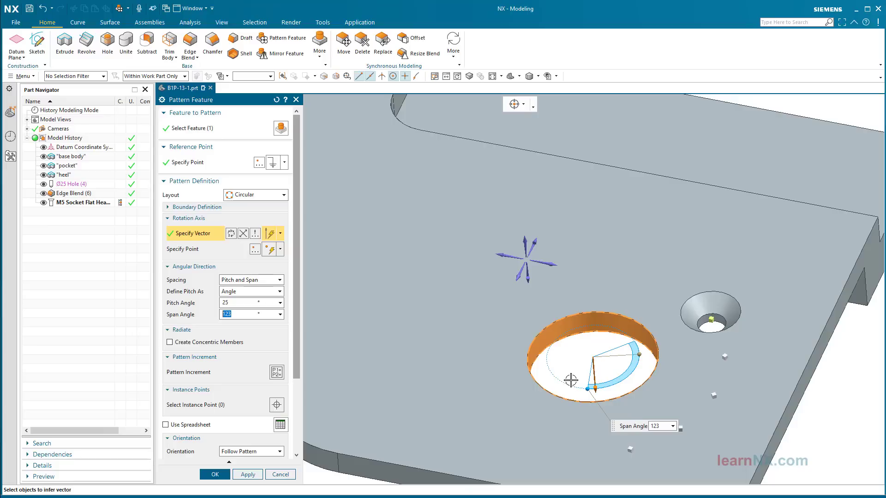
Step: Set the spacing to Count and Span with a count of 4 and a span angle of 360°, and create the pattern
click(280, 281)
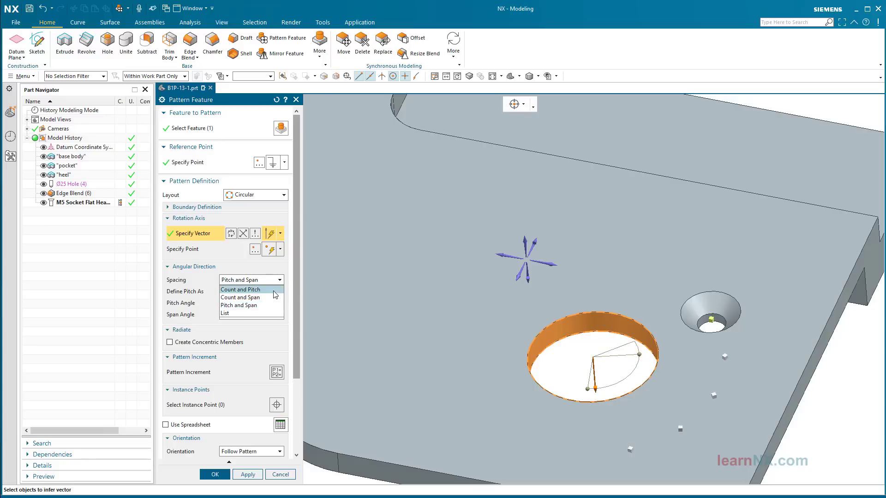
click(272, 297)
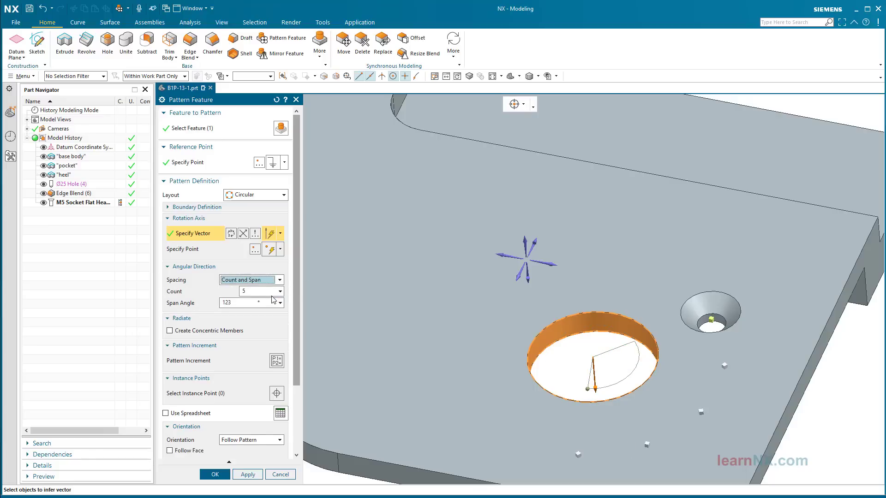
key(Tab)
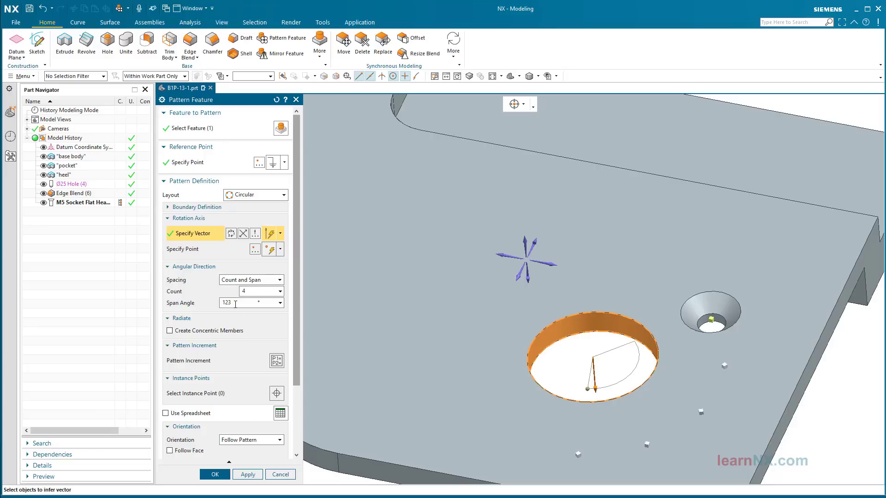
key(Tab)
text(3)
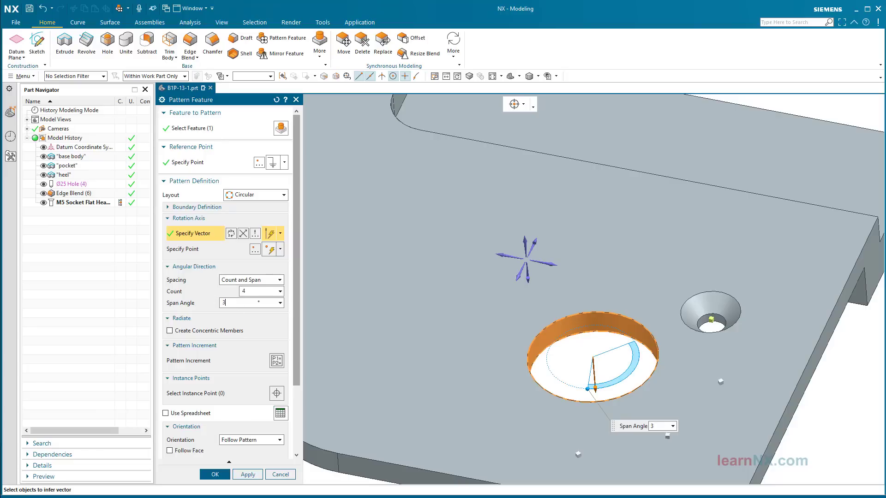
text(60)
key(Return)
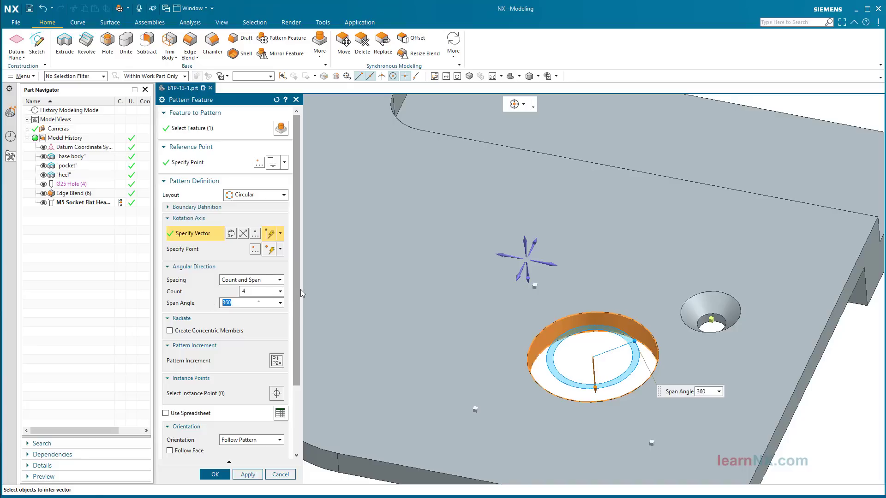
drag(294, 301, 298, 386)
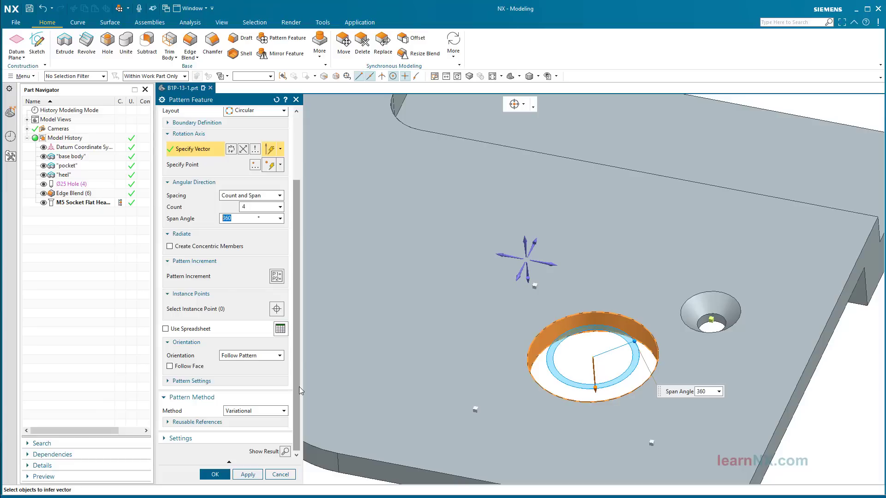
click(216, 476)
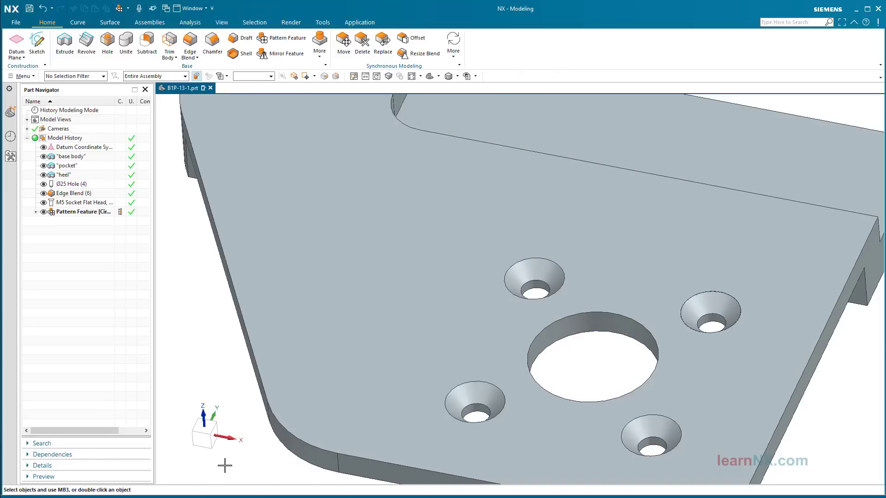
Step: Edit the M5 countersunk hole feature and change its type to a threaded hole
click(439, 77)
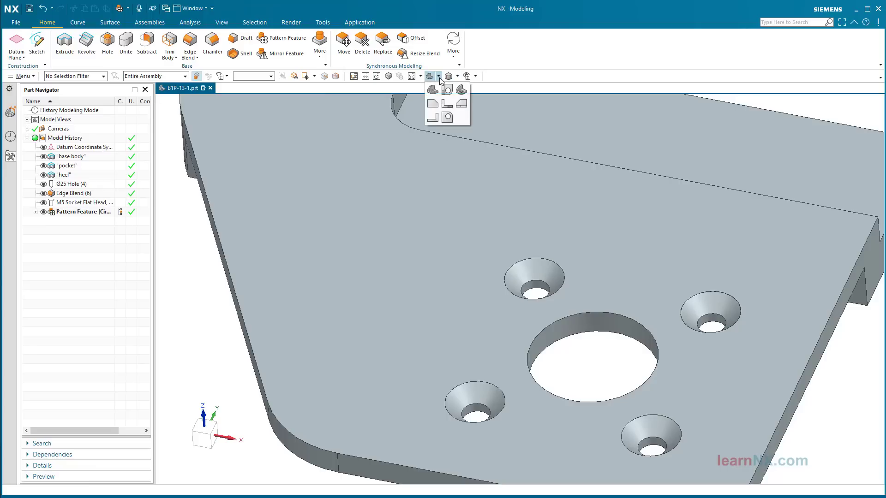
click(461, 89)
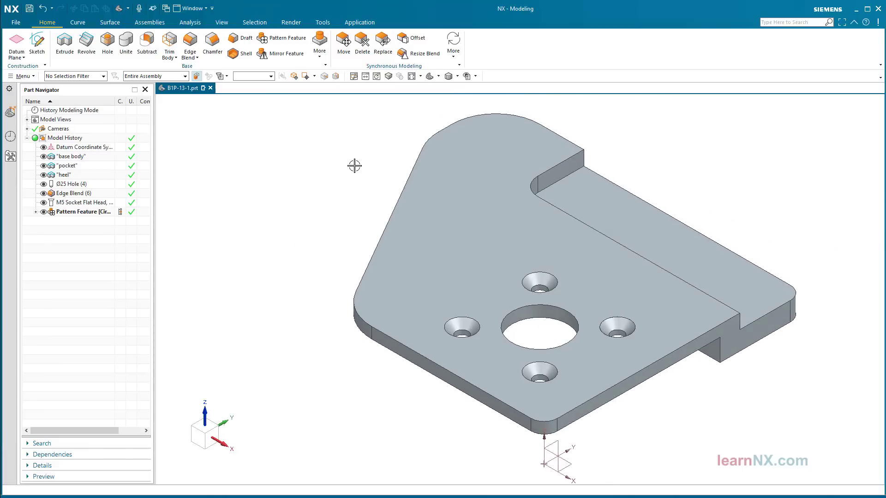
click(85, 202)
double_click(85, 201)
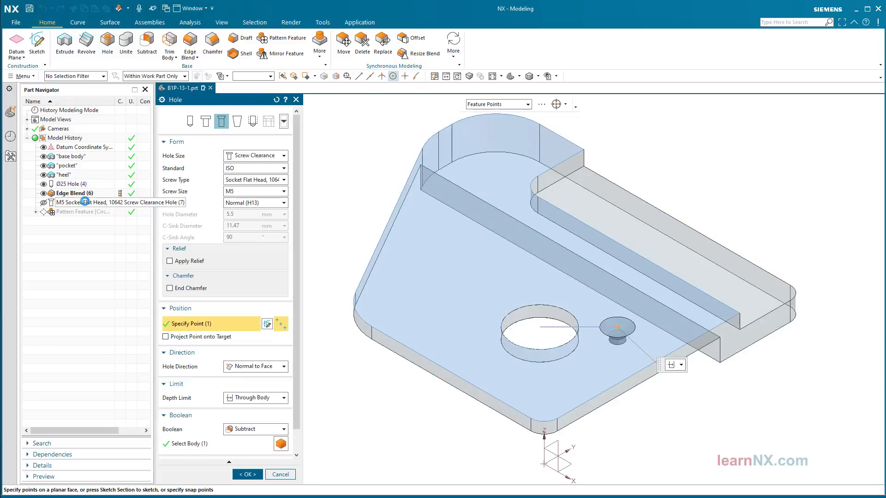
click(254, 122)
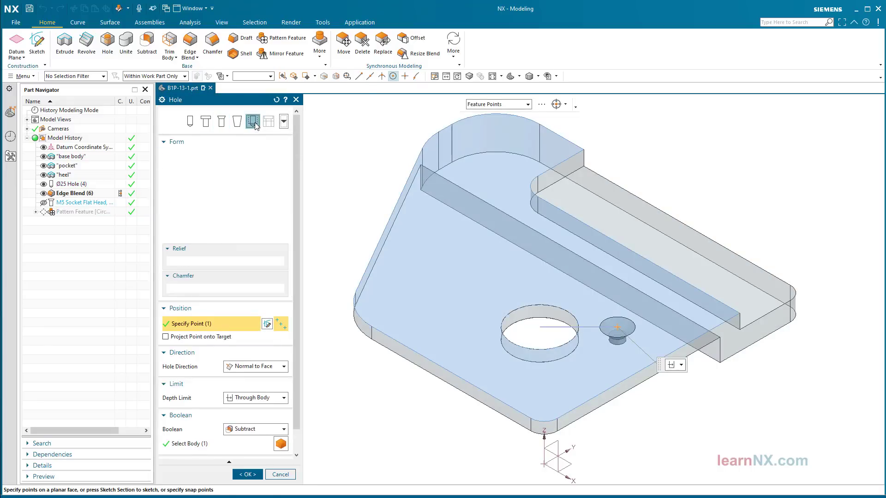
middle_click(334, 131)
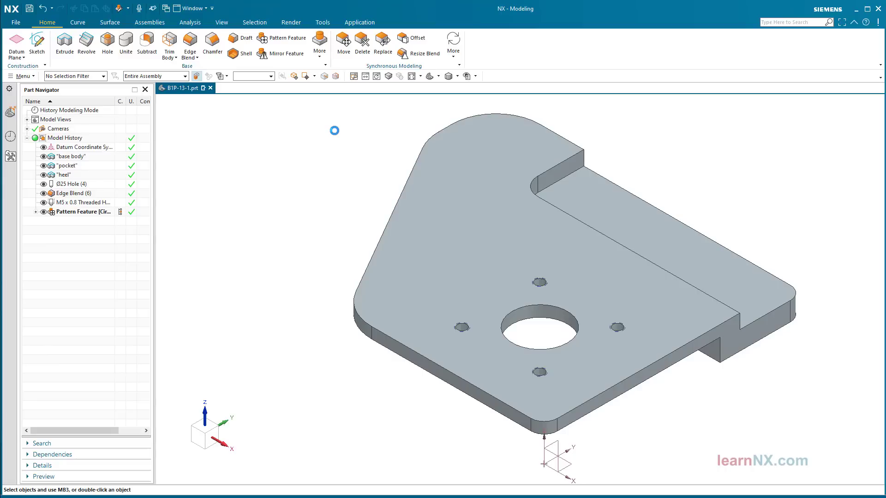
Step: Edit the circular pattern feature and set its count to 6
double_click(89, 213)
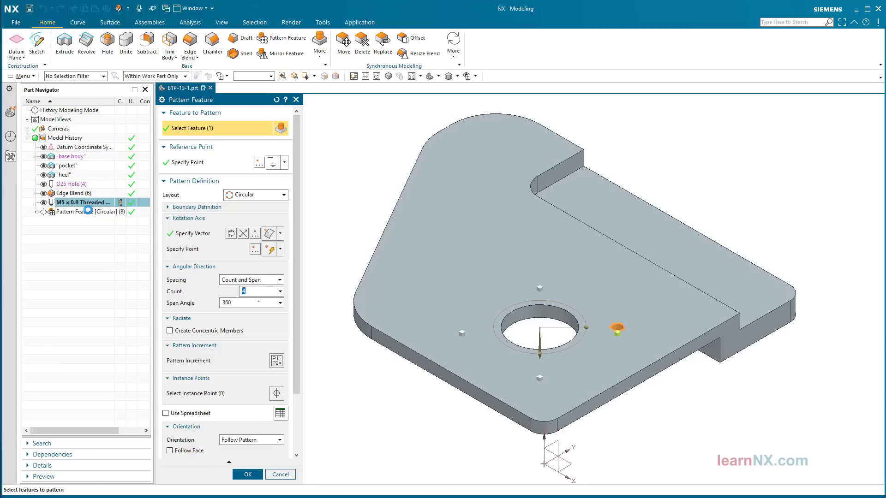
text(6)
key(Return)
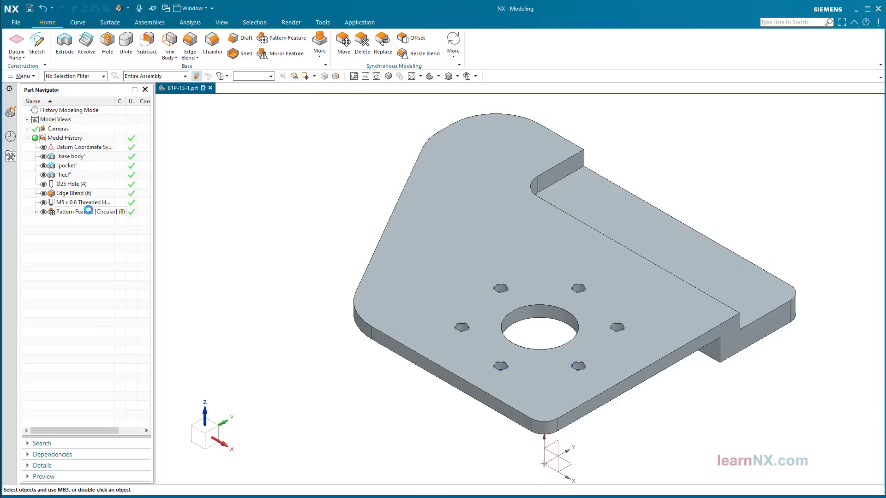
Step: Edit the circular pattern feature and delete the hole instance at the back left of the Ø25 hole
double_click(88, 212)
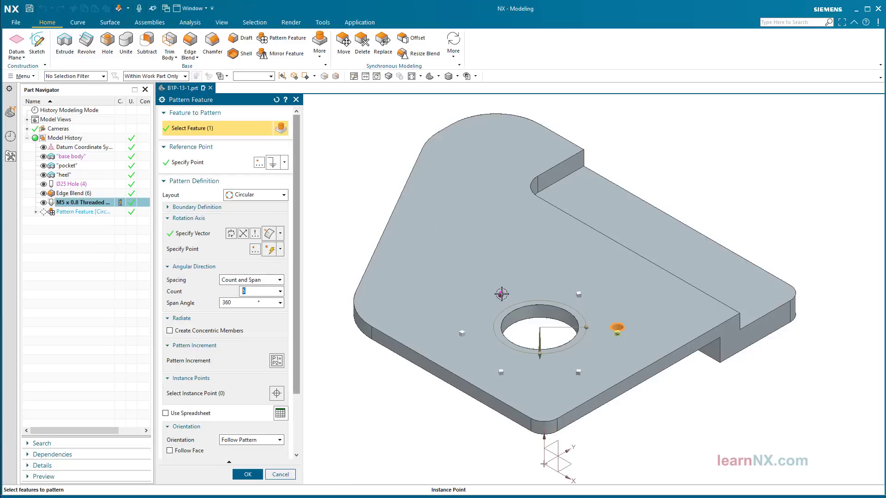
right_click(501, 294)
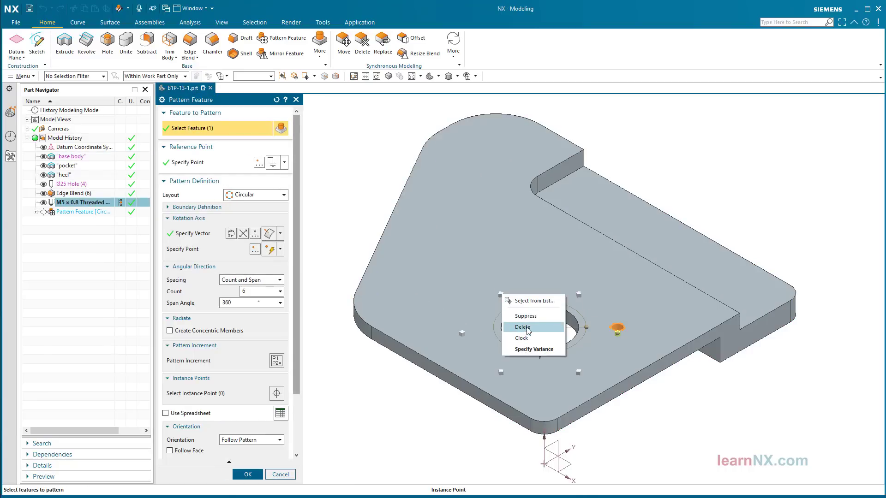
click(522, 327)
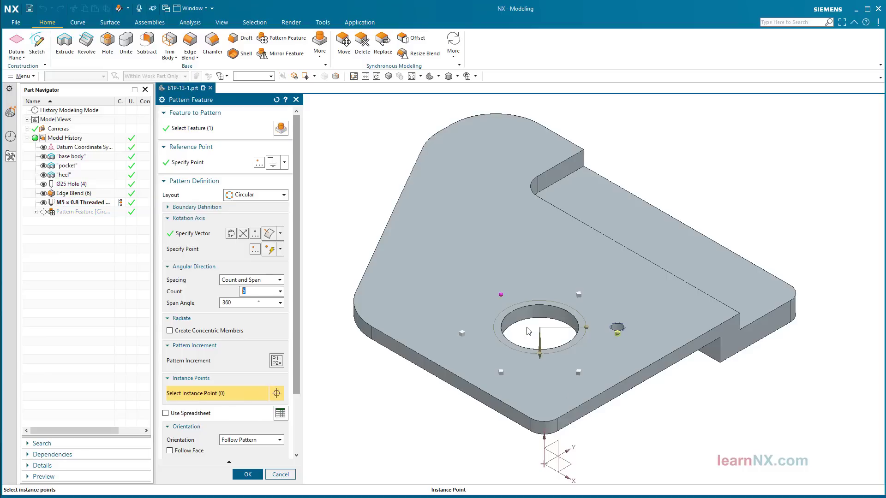
click(248, 475)
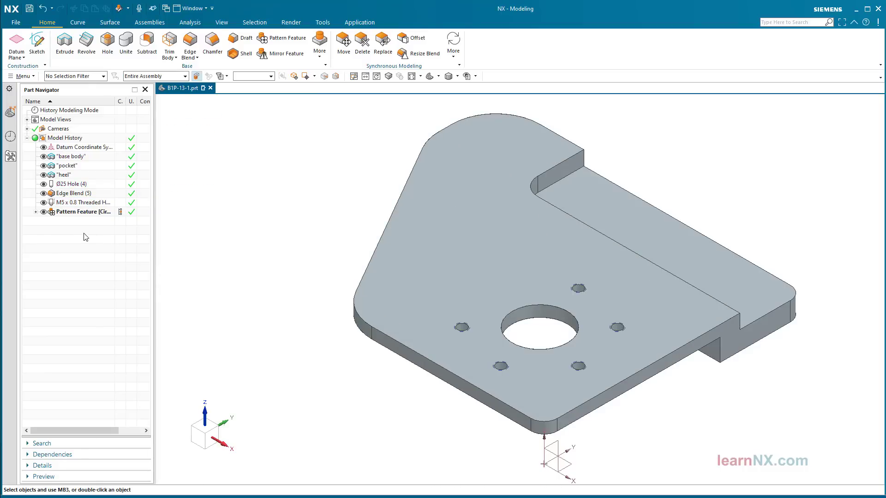
Step: Edit the circular pattern feature again and restore its deleted hole instance
double_click(77, 212)
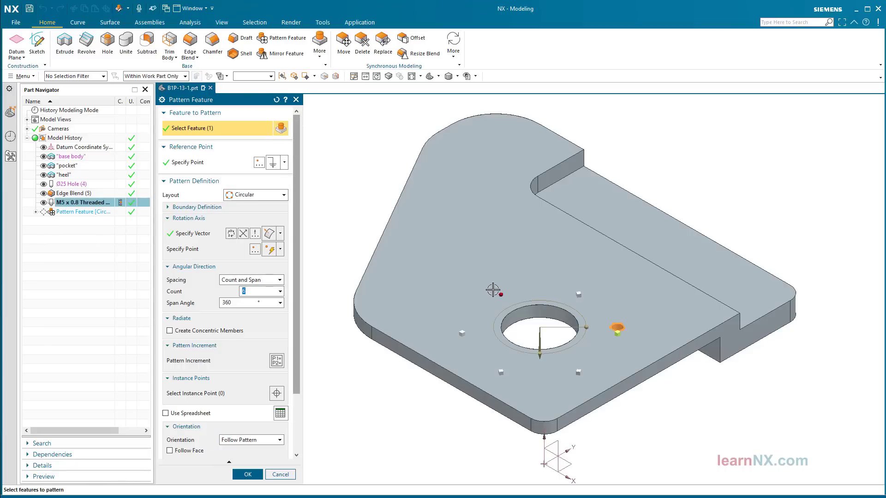
right_click(499, 295)
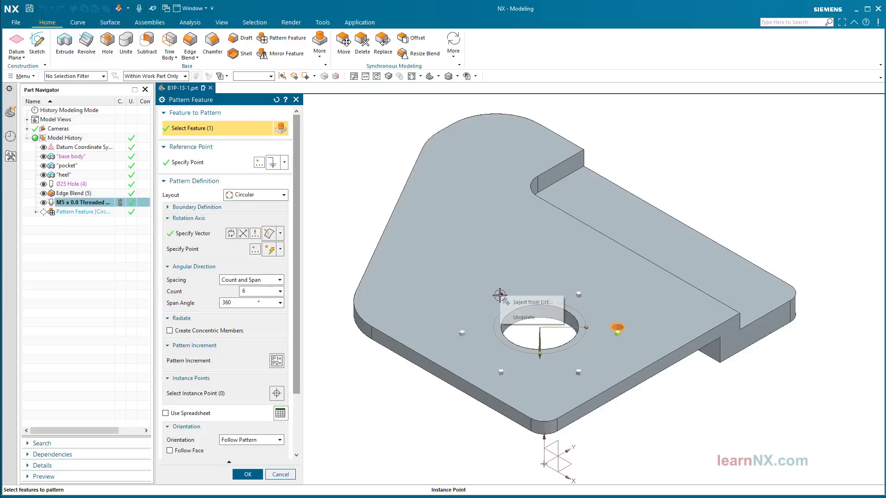
click(524, 318)
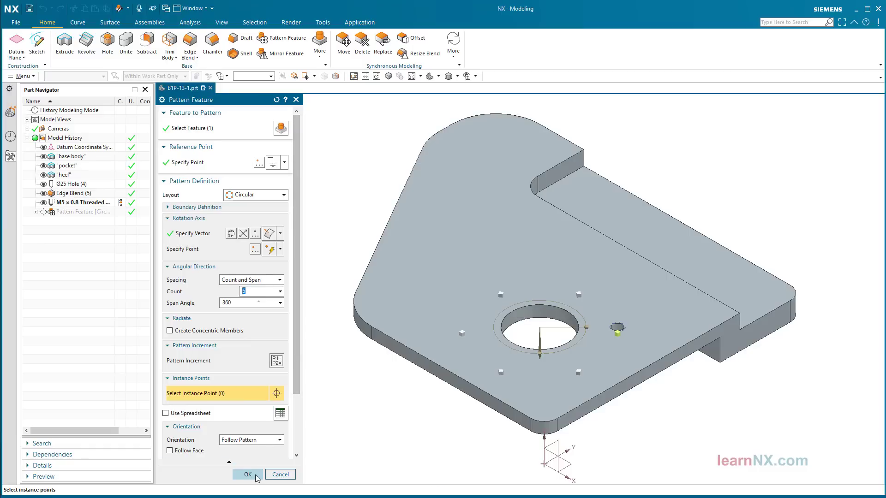
click(247, 475)
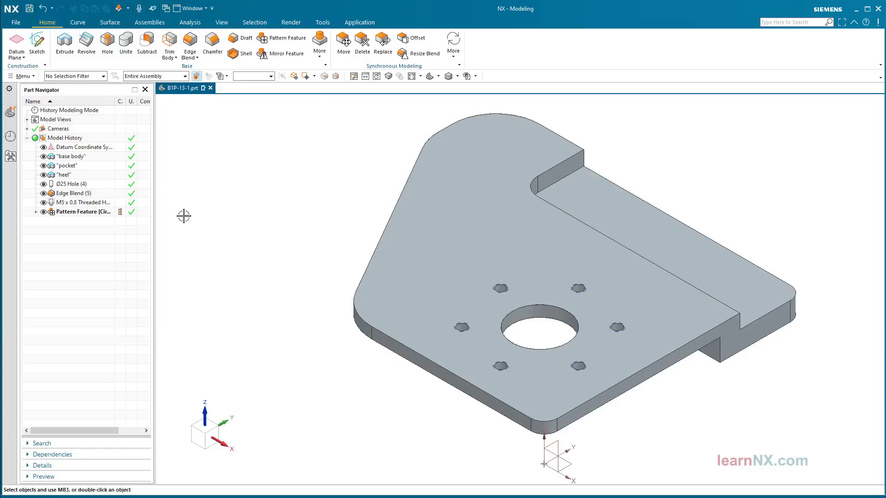
Step: Undo the instance edits, the pattern count change and the change to a threaded hole type
click(44, 9)
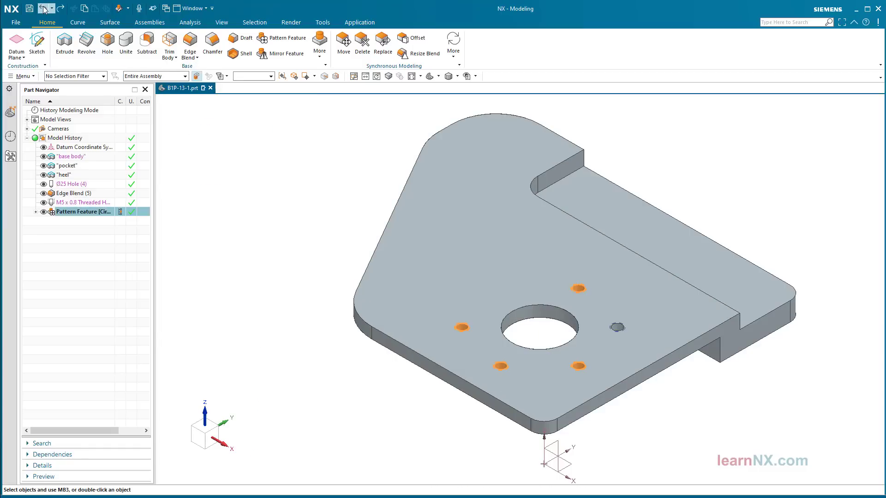
click(44, 8)
click(45, 8)
click(44, 8)
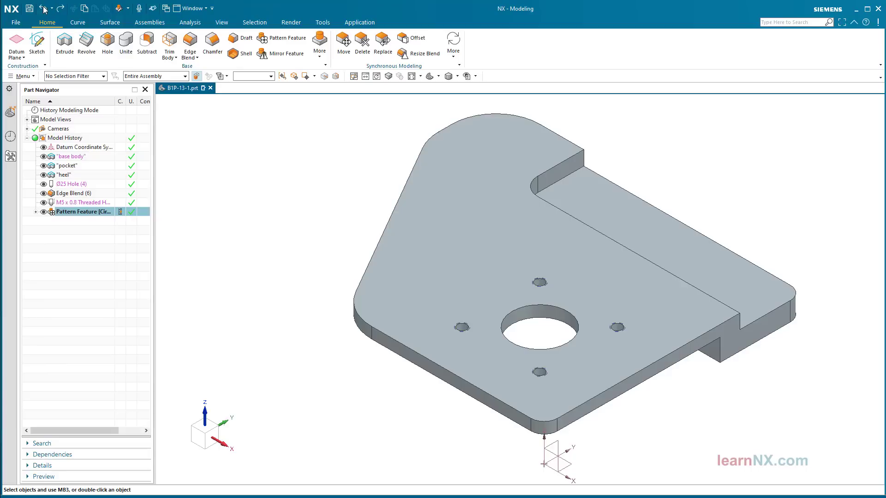
click(72, 253)
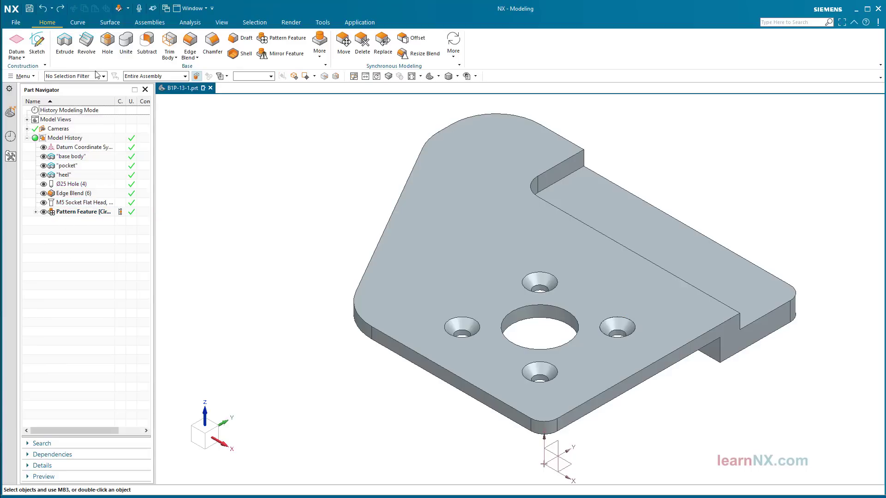
Step: Start a new simple hole with the Screw Clearance hole size
click(107, 47)
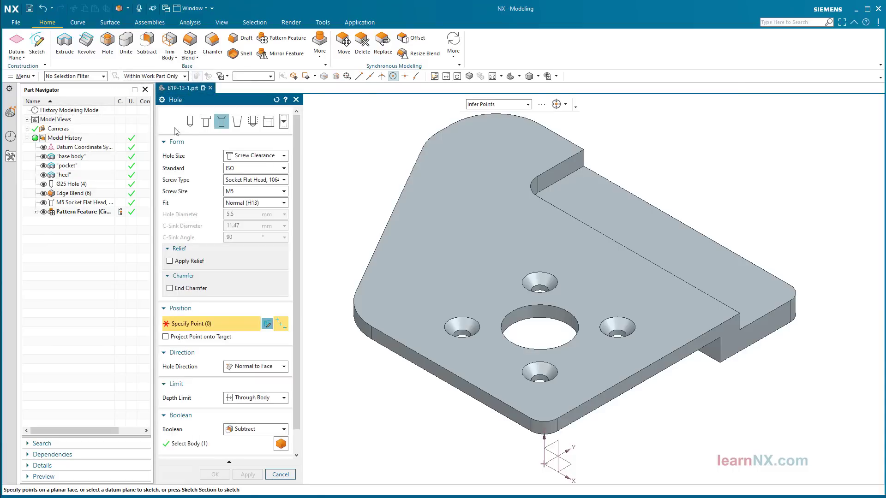
click(190, 121)
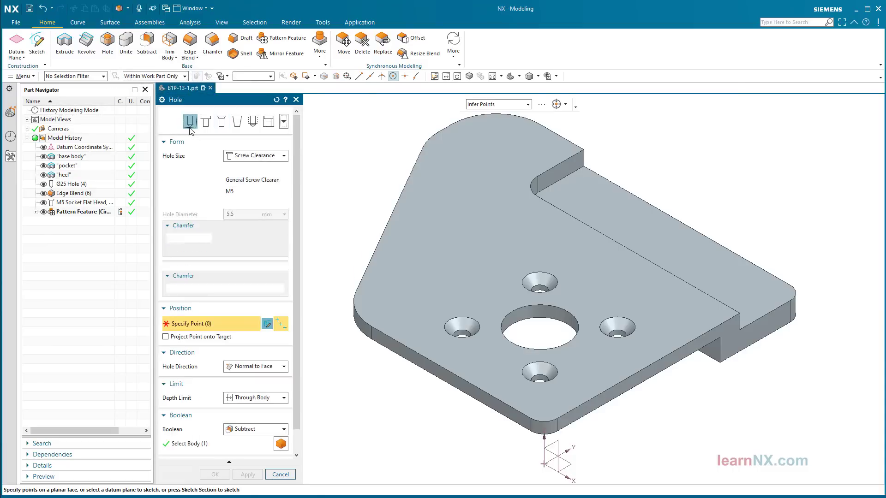
click(283, 156)
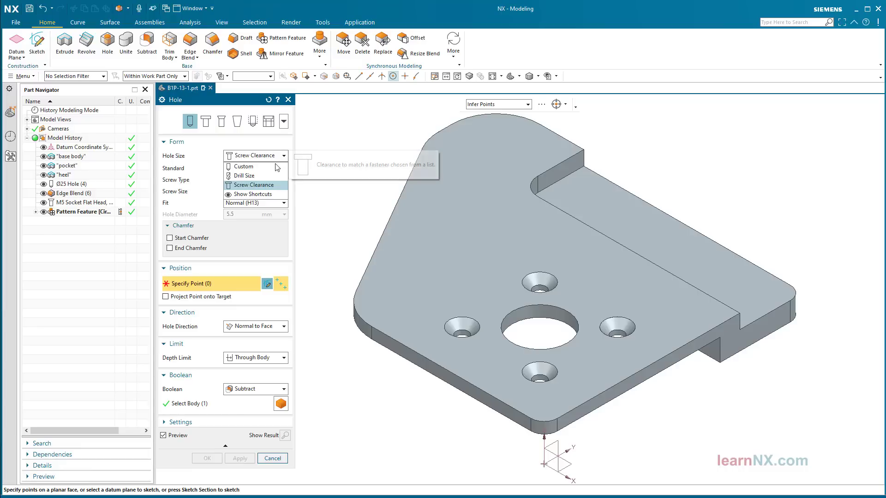
click(266, 185)
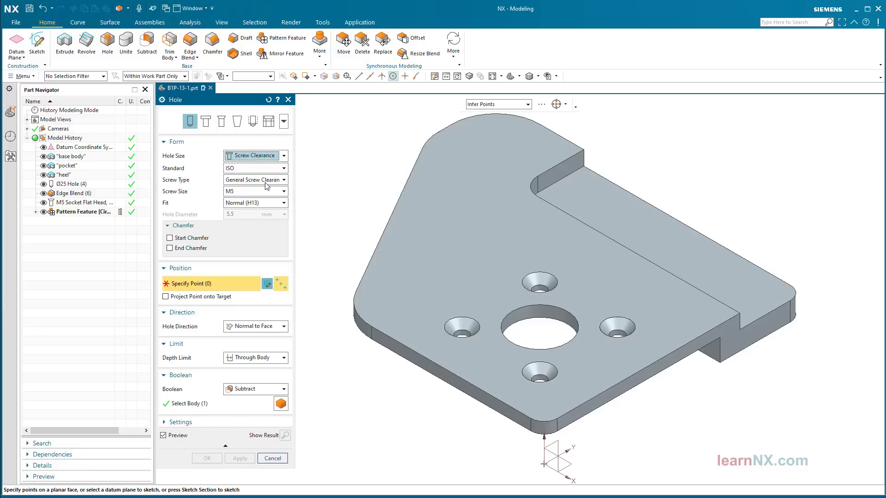
Step: Create the hole's position sketch on the pocket face, with its origin at the intersection of the two outer edges beside the rounded corner
click(268, 284)
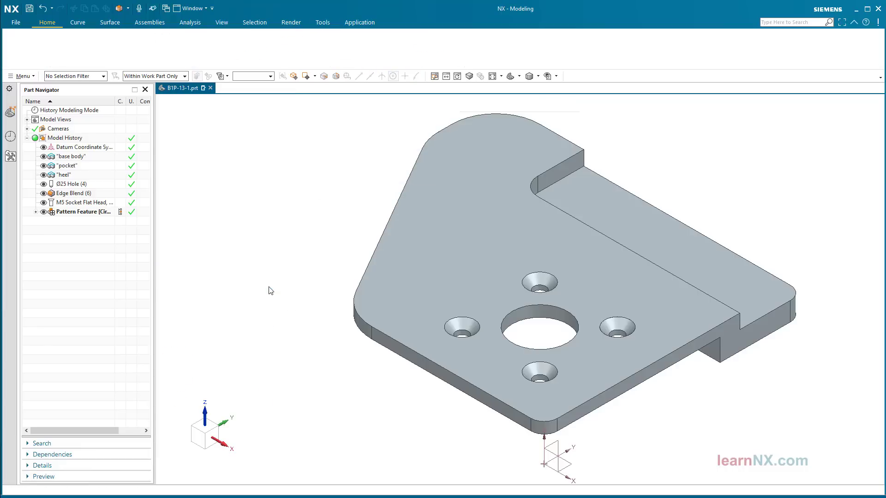
mouse_move(269, 287)
middle_down()
mouse_move(364, 265)
mouse_move(556, 178)
mouse_move(585, 150)
middle_up()
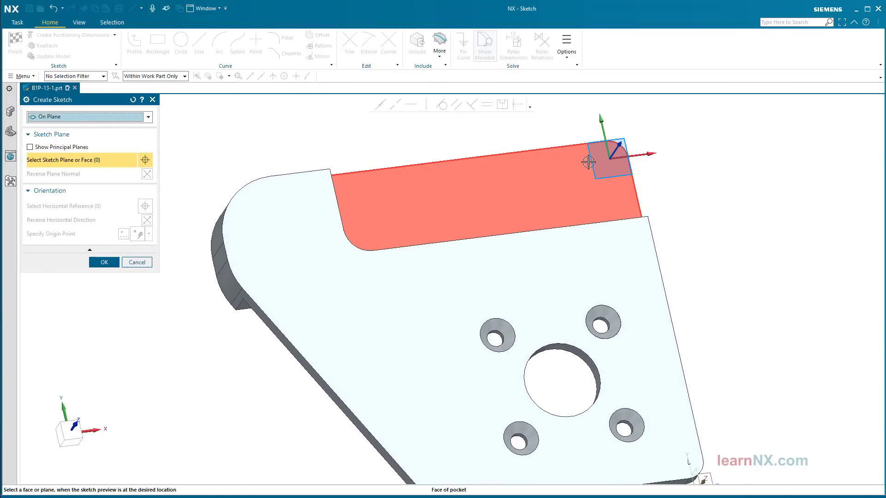
click(580, 163)
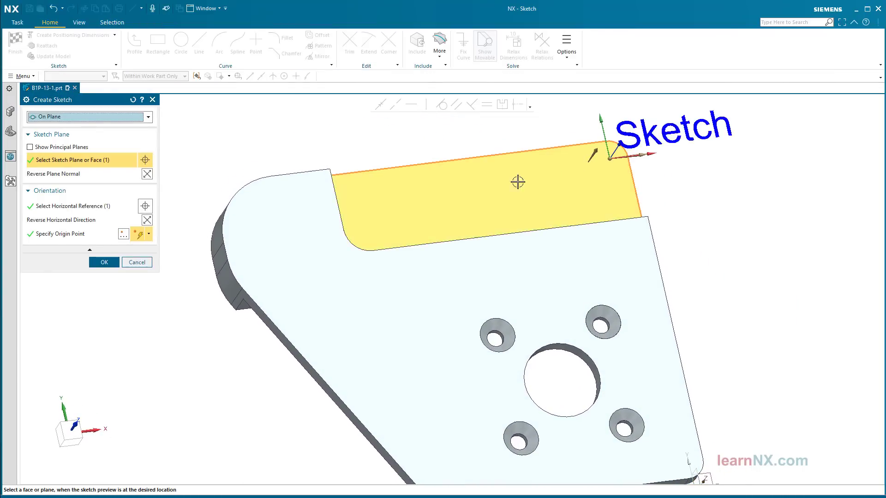
click(81, 233)
click(149, 235)
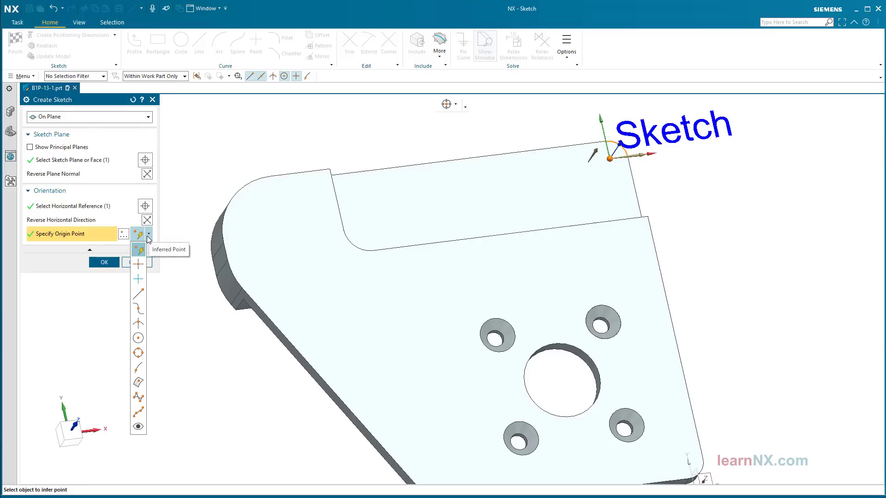
click(138, 324)
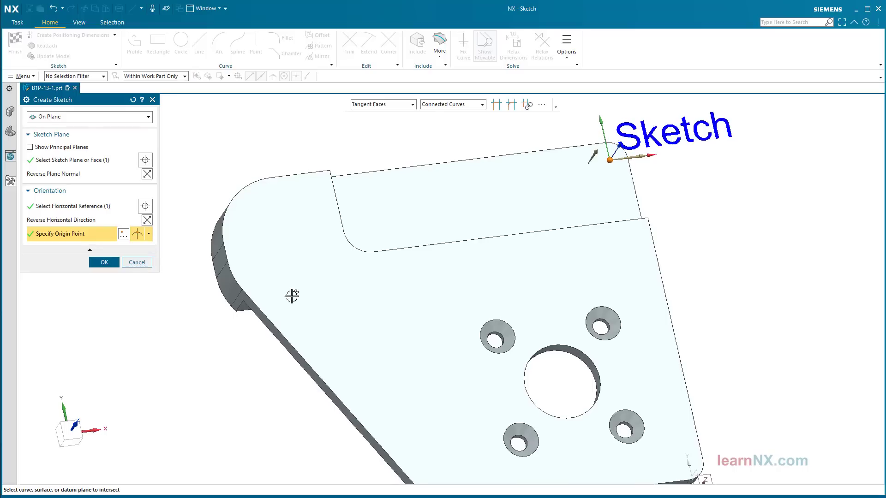
scroll(523, 237, up, 5)
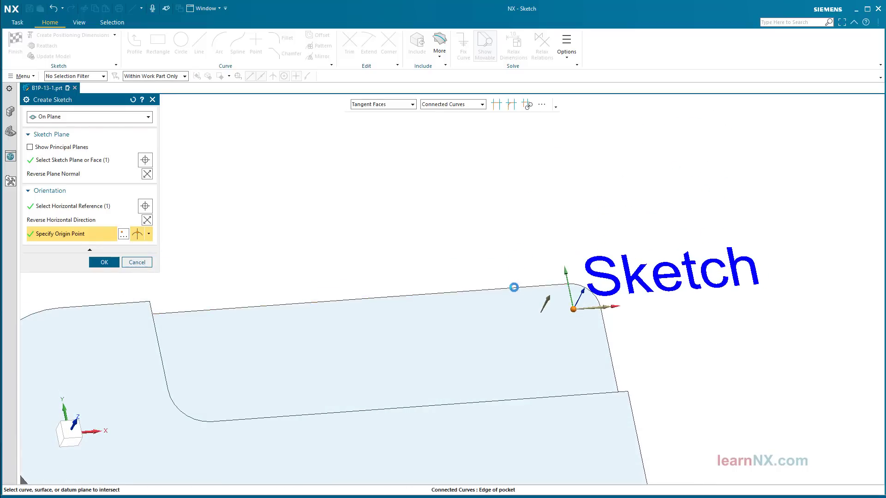
click(514, 290)
click(602, 326)
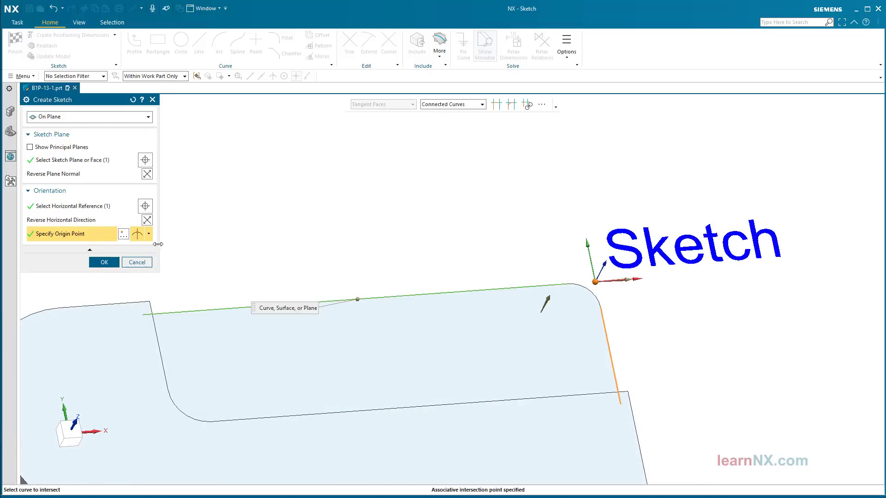
click(102, 262)
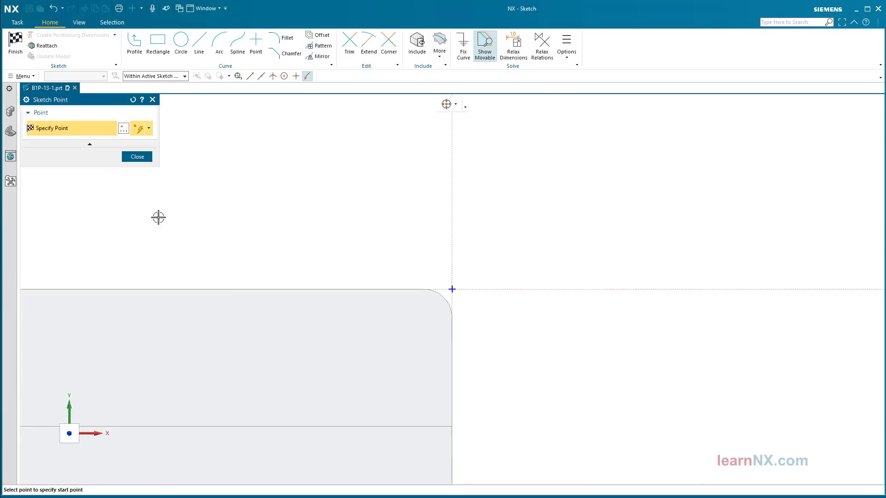
Step: Place a sketch point on the pocket face near the rounded corner and dimension it 19 mm from the horizontal axis
click(397, 371)
key(Escape)
click(494, 289)
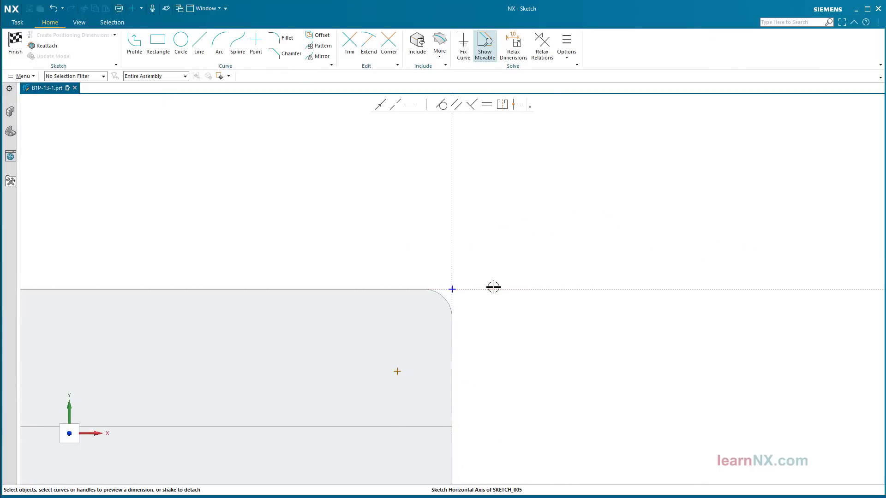
click(398, 371)
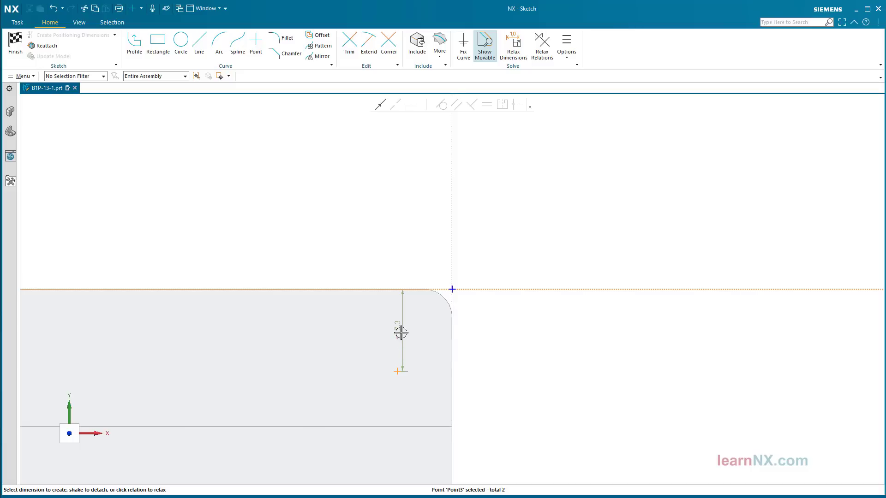
text(1)
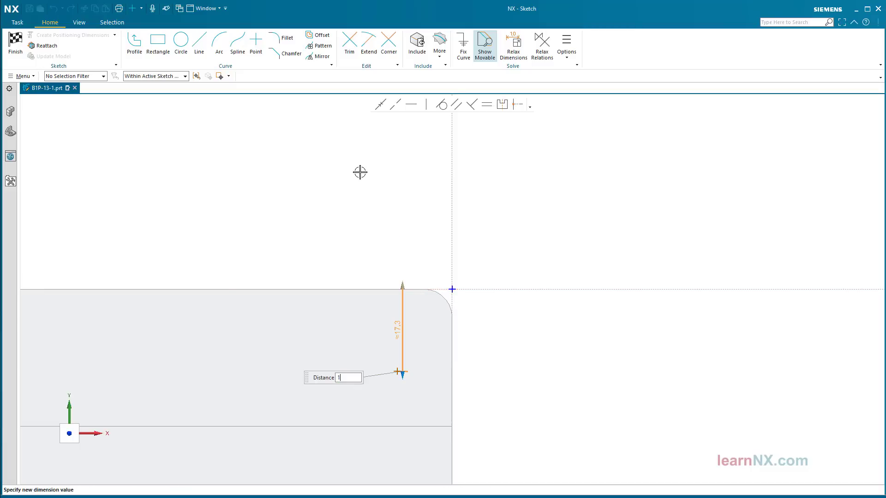
text(9)
key(Return)
key(Return)
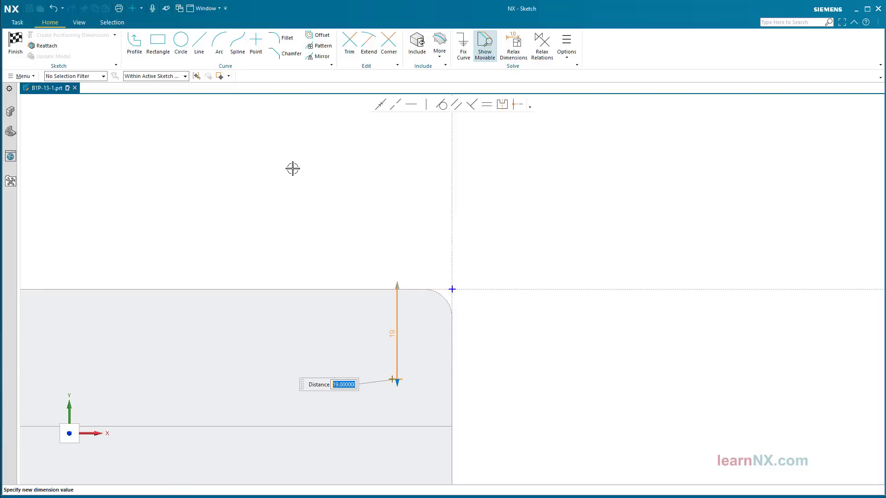
key(Escape)
Step: Dimension the sketch point 10 mm from the vertical axis
click(451, 202)
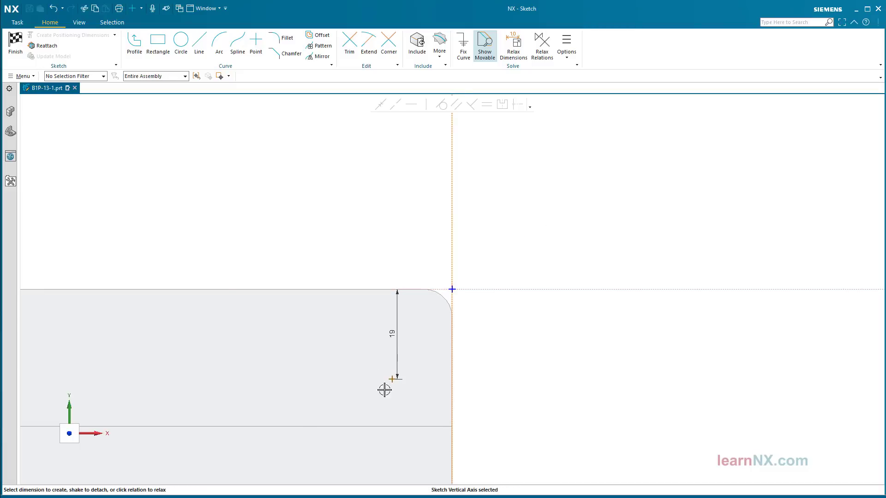
click(392, 383)
click(430, 384)
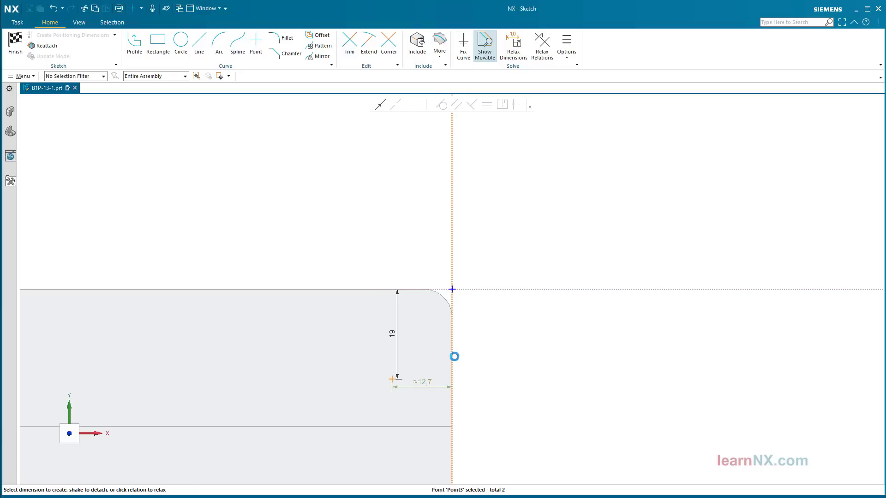
text(10)
key(Return)
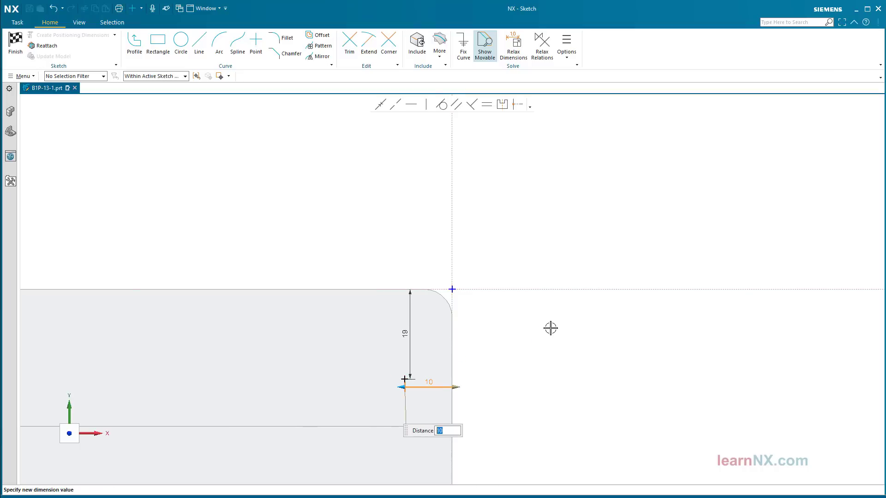
key(Escape)
Step: Move both dimensions farther from the point, then finish the sketch and create the M5 clearance hole through the body
drag(409, 334, 375, 344)
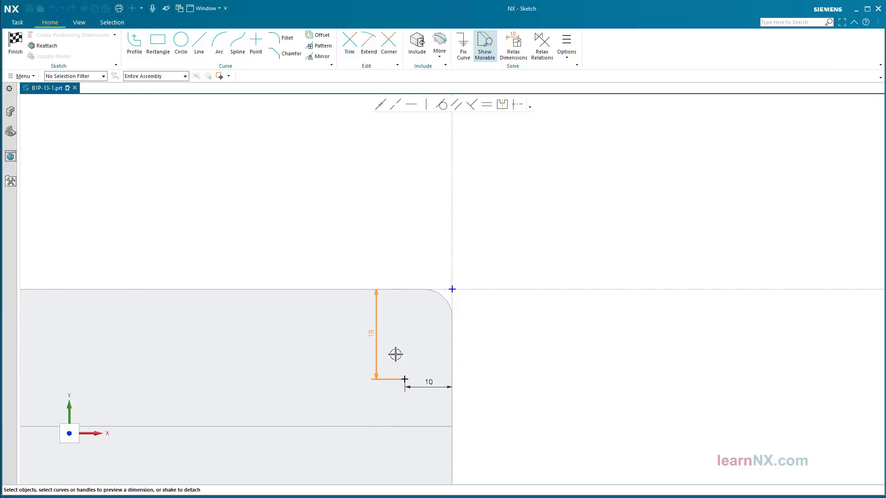
drag(429, 386, 428, 402)
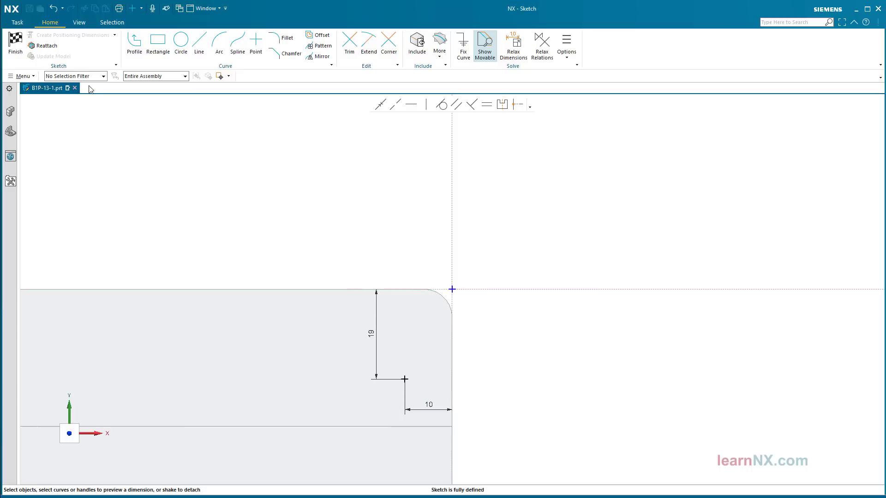
click(14, 52)
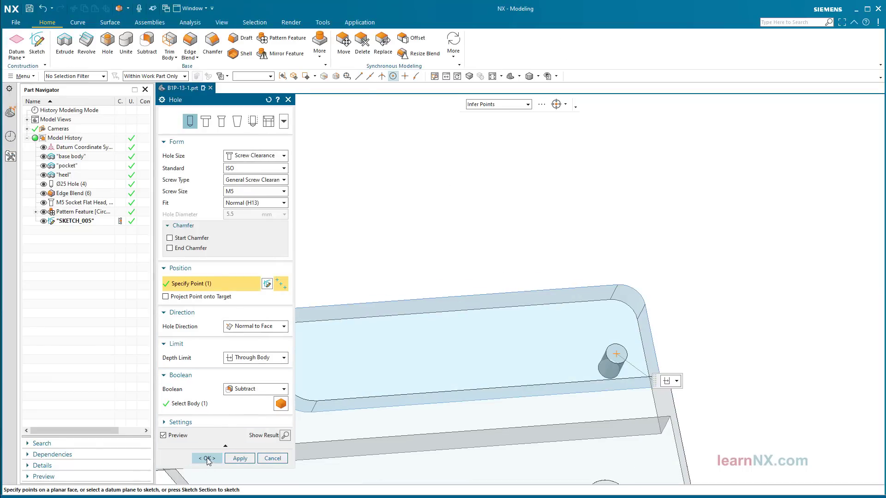
click(206, 458)
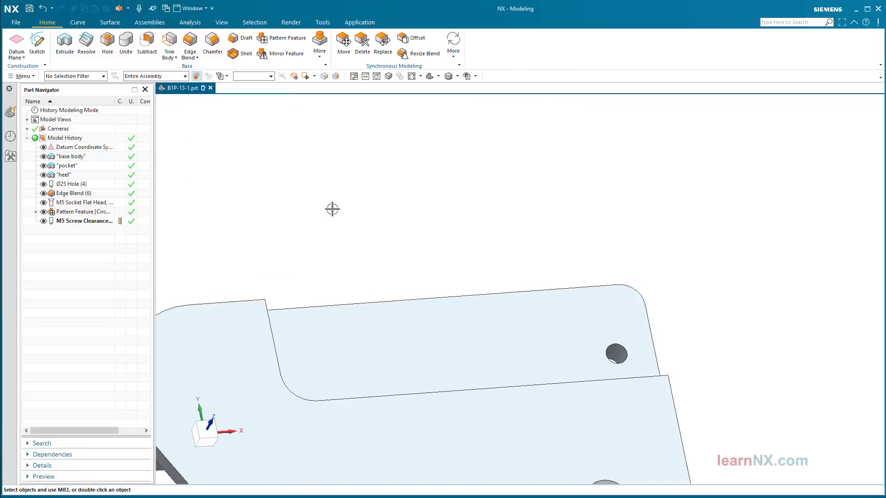
Step: Start a linear feature pattern of the M5 clearance hole on the pocket face, directed along negative X
click(286, 39)
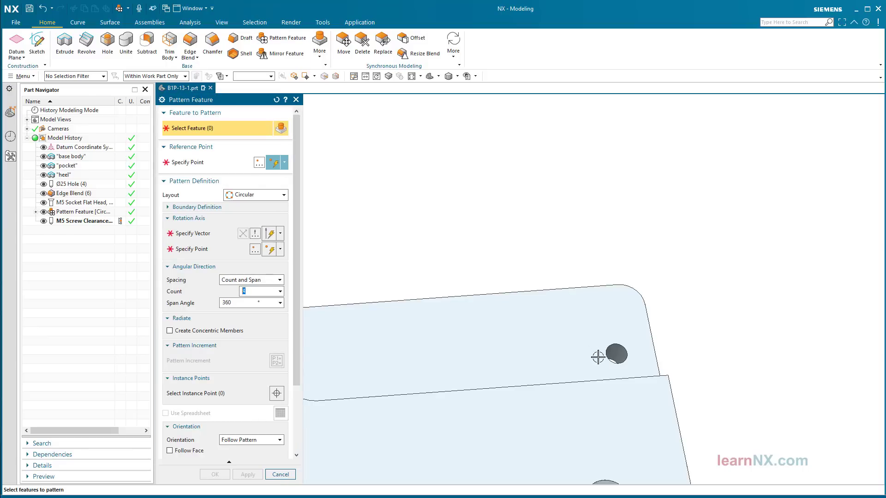
click(615, 354)
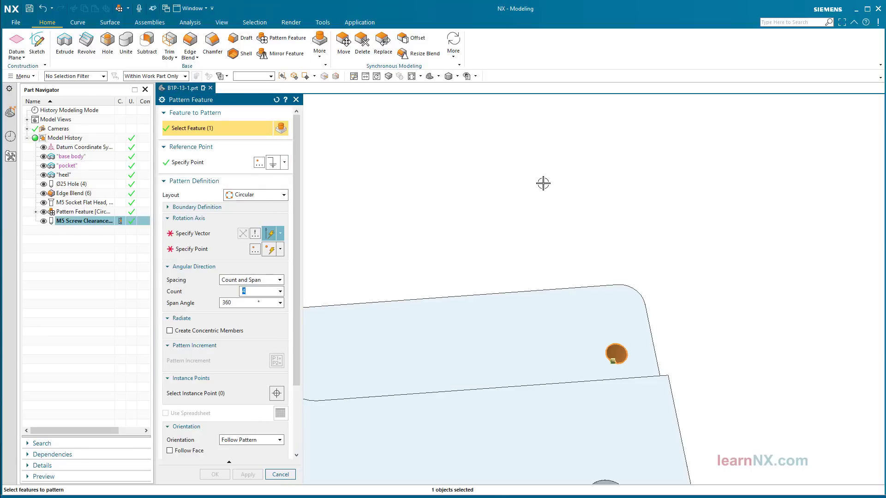
click(275, 195)
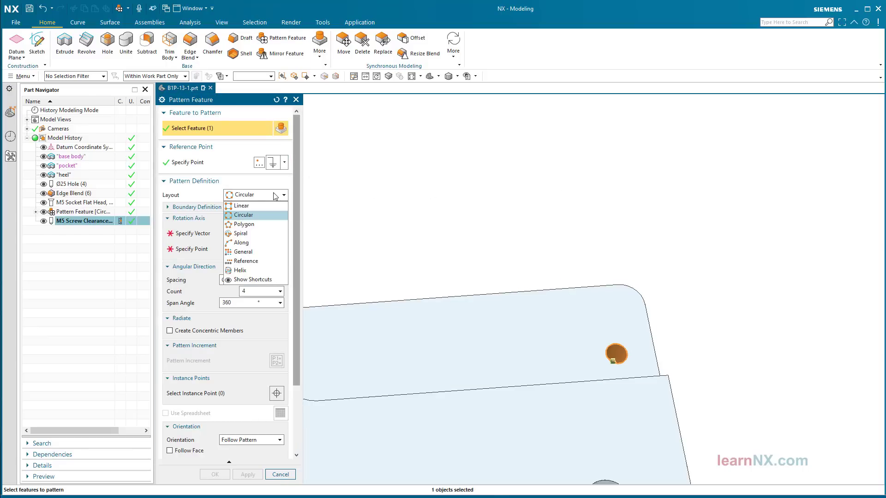
click(267, 205)
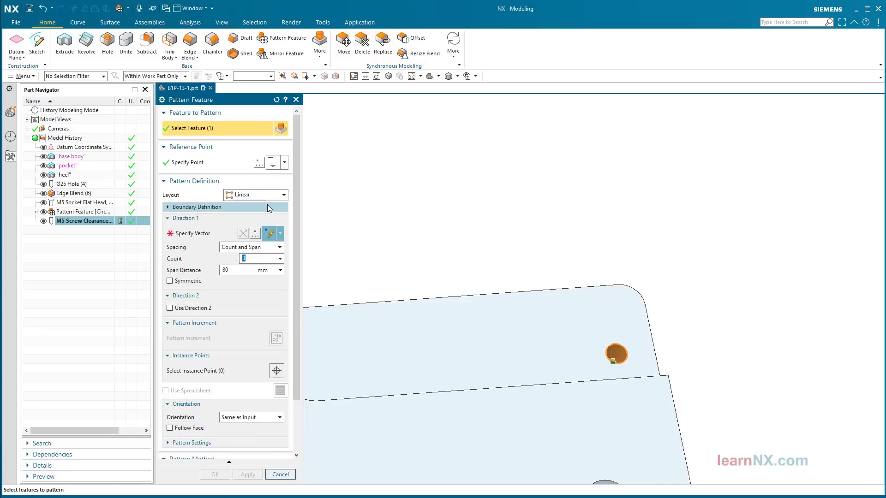
click(195, 237)
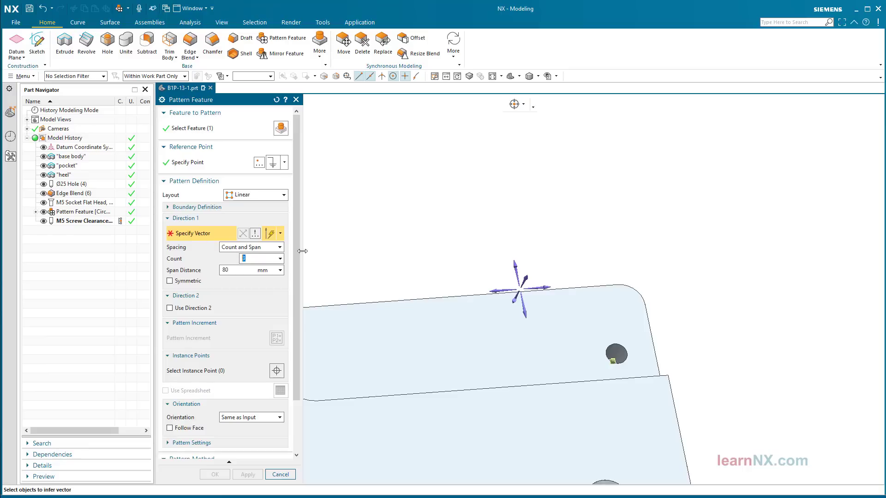
click(490, 292)
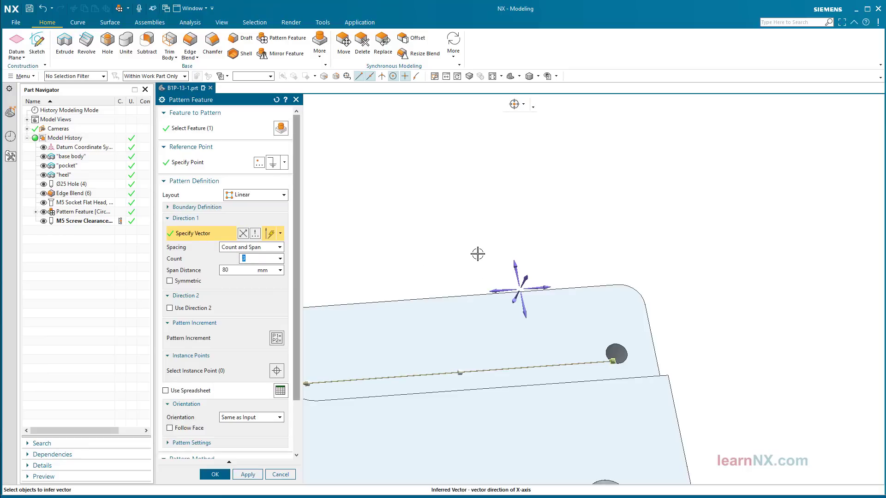
Step: Try the pocket's short edge and long wall as the pattern direction, and set the direction back to negative X
scroll(477, 254, down, 3)
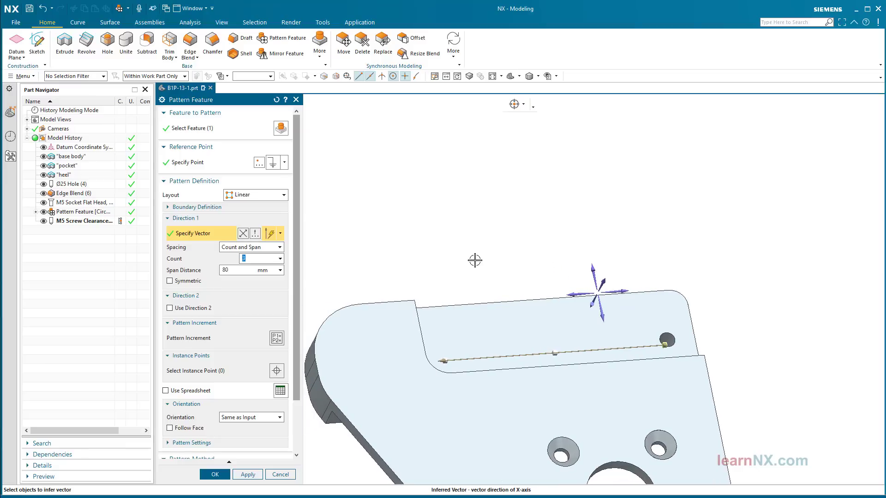
click(414, 306)
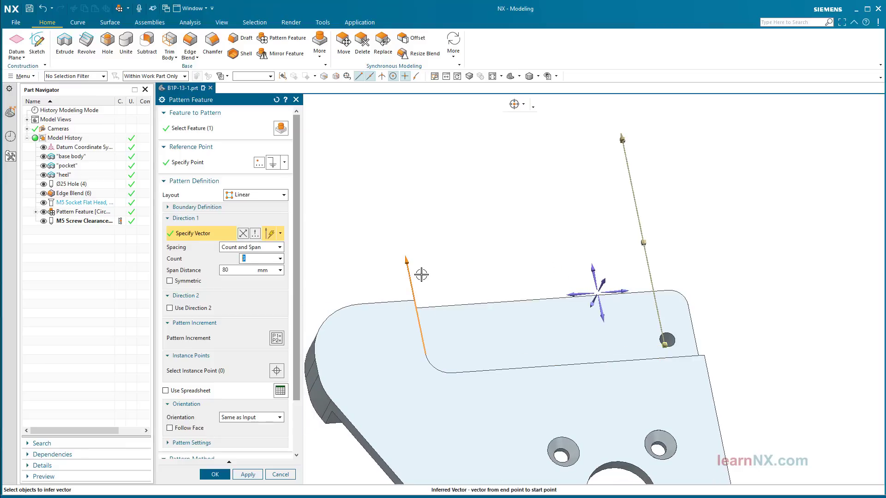
middle_drag(422, 274, 602, 284)
click(524, 398)
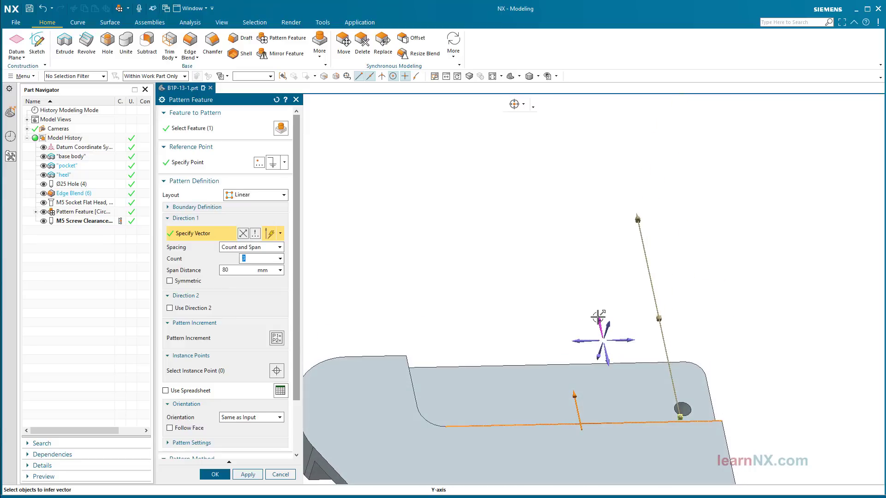
click(576, 338)
middle_drag(571, 290, 570, 283)
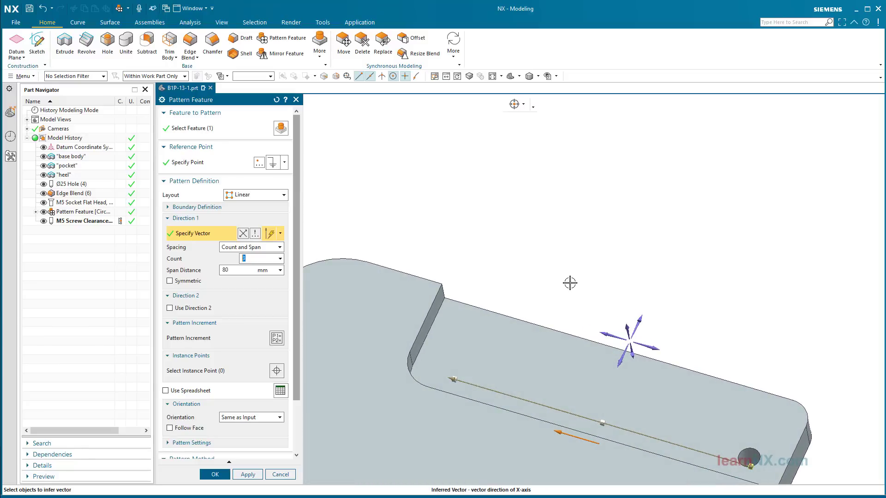
Step: Create the linear pattern with Count and Span spacing, a count of 3 and a span distance of 80 mm
click(280, 247)
click(277, 256)
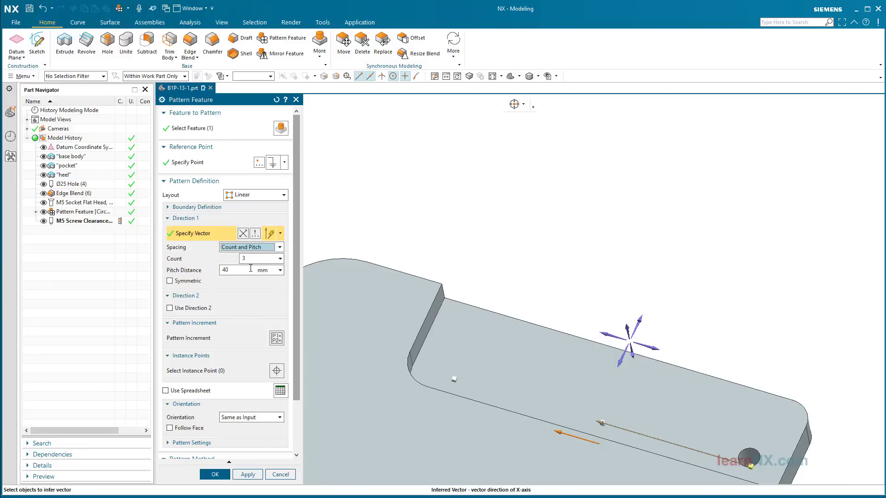
click(280, 247)
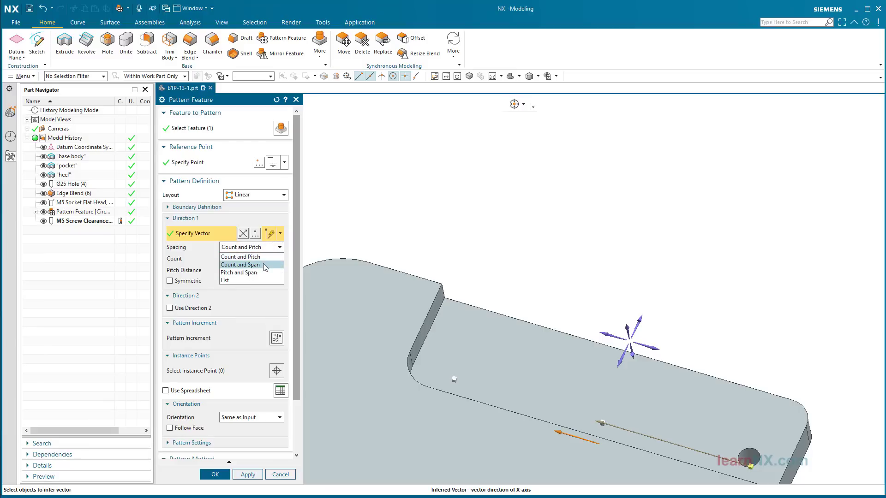
click(265, 264)
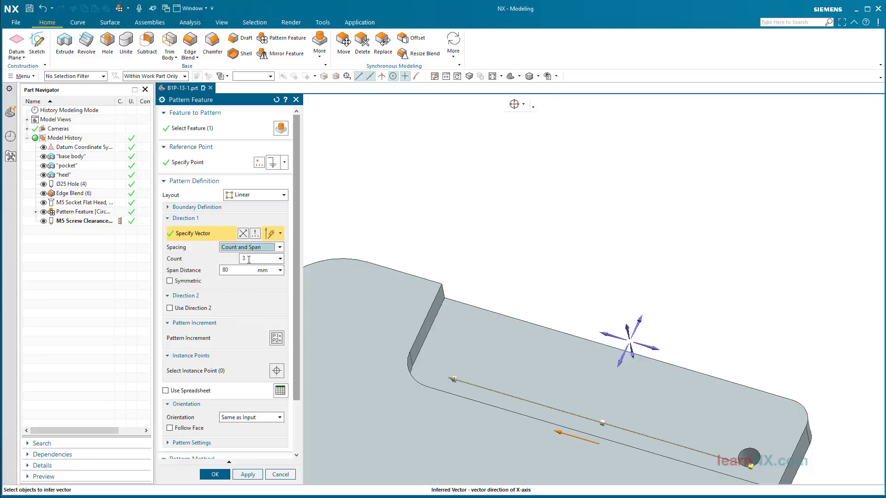
scroll(296, 283, down, 3)
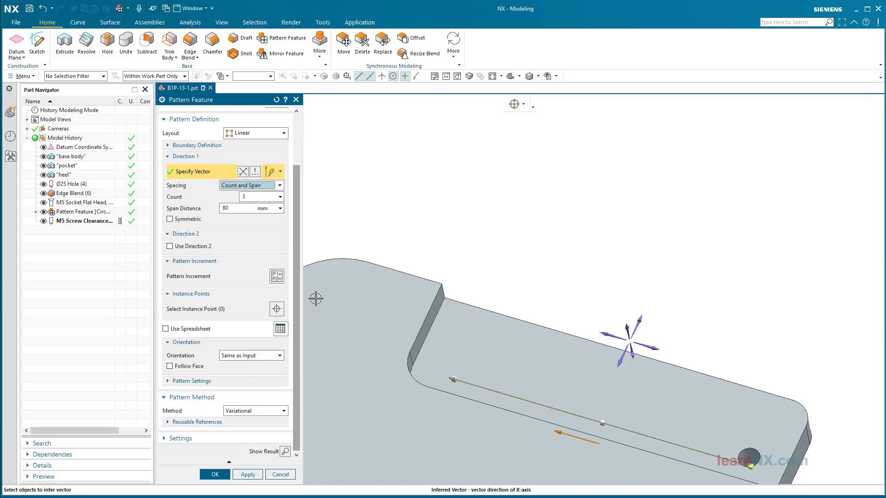
click(216, 474)
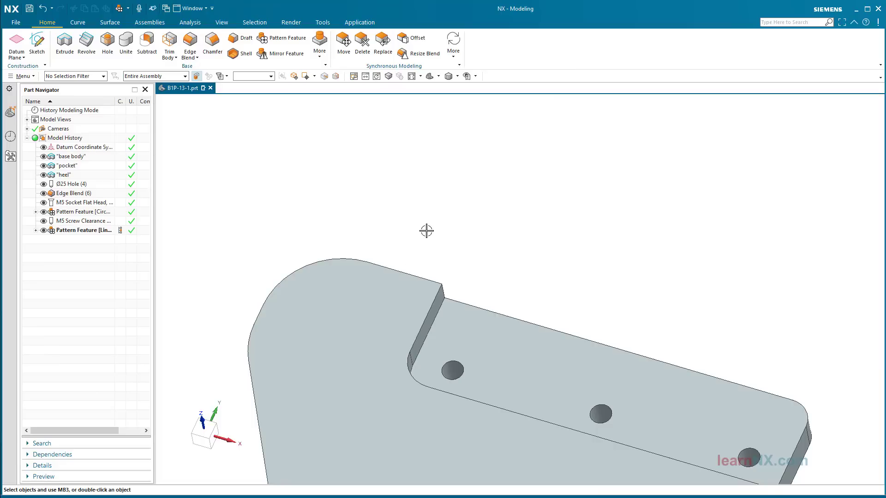
Step: Start a new threaded hole with Metric Coarse size M5 x 0.8, full thread depth, through the body
click(438, 76)
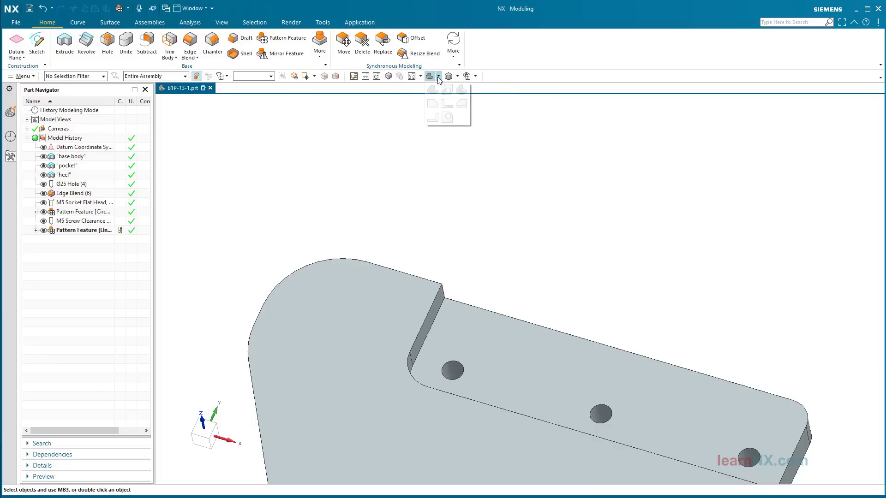
click(461, 90)
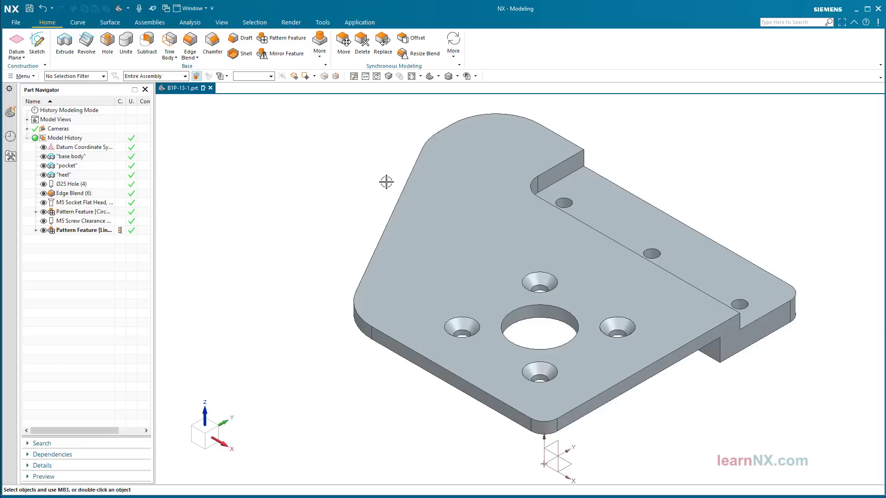
click(108, 39)
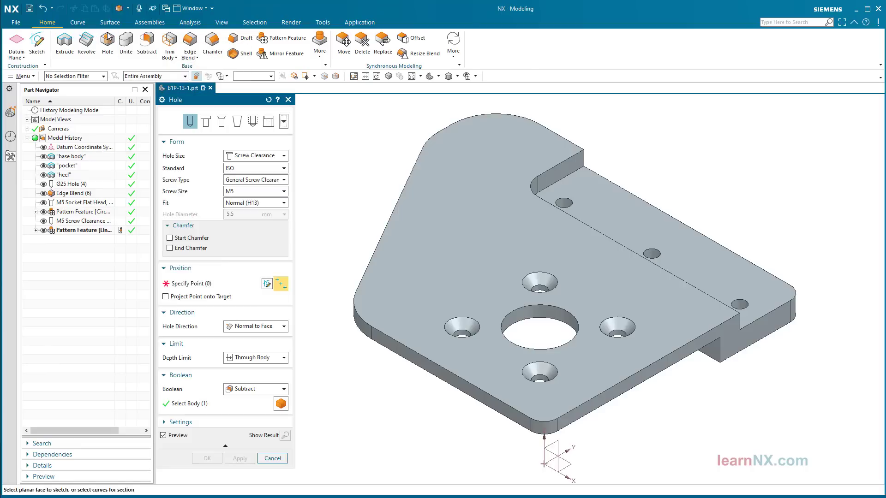
click(252, 121)
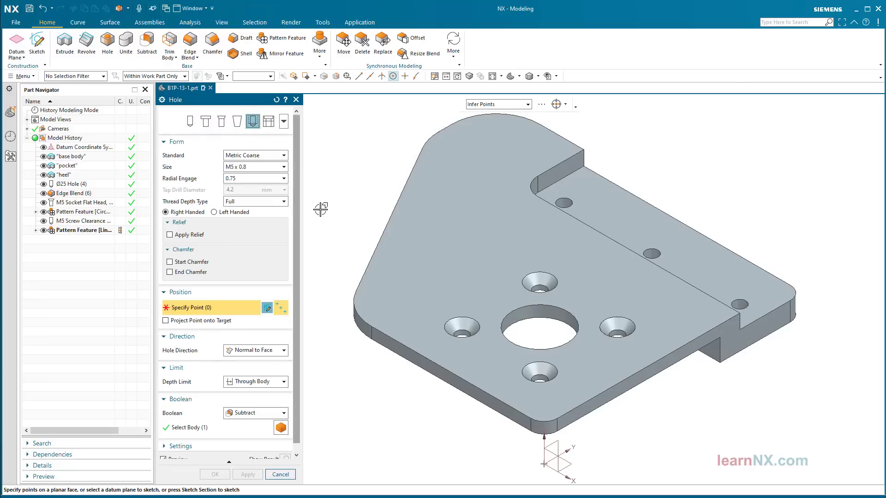
Step: Create the threaded hole's position sketch on the plate's top face, with its origin at the intersection of the two outer edges beside the rounded corner
click(266, 307)
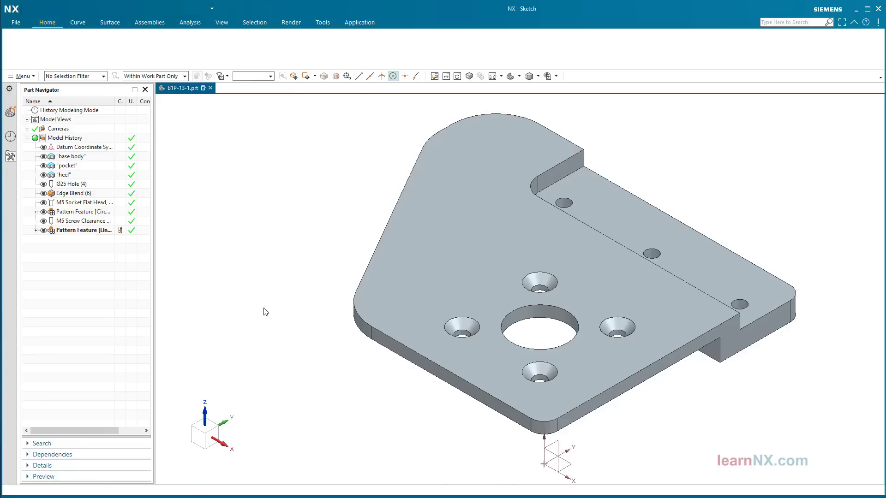
middle_drag(264, 308, 561, 351)
click(551, 353)
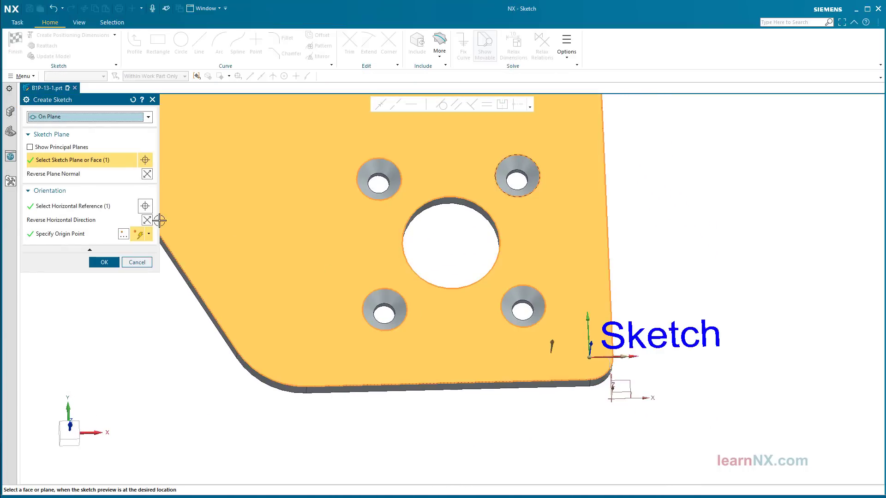
click(74, 232)
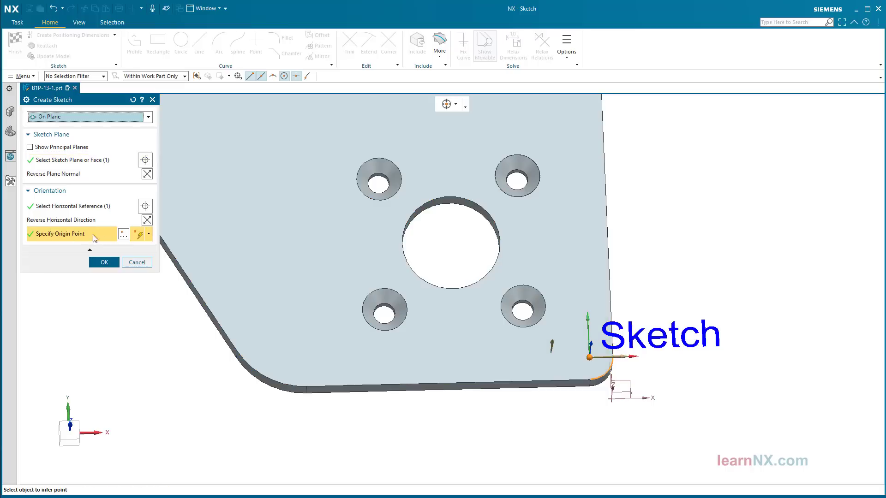
click(149, 234)
click(138, 323)
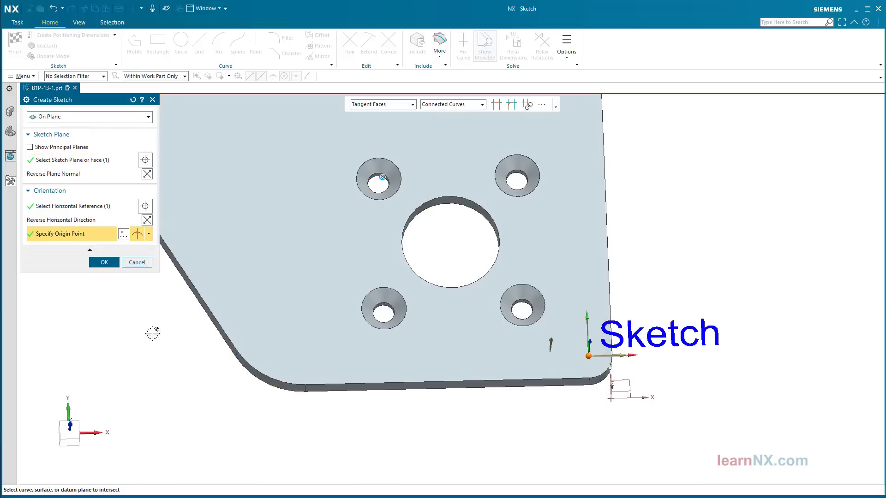
scroll(496, 410, down, 3)
middle_drag(491, 419, 430, 415)
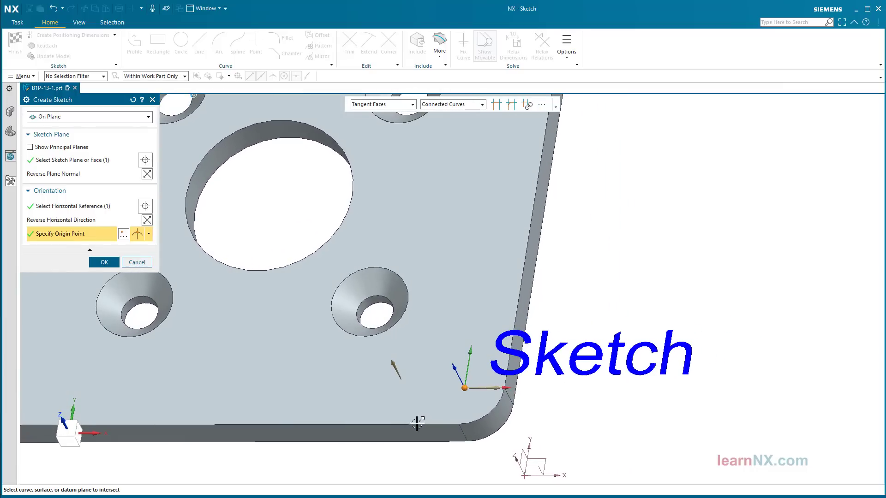
click(417, 423)
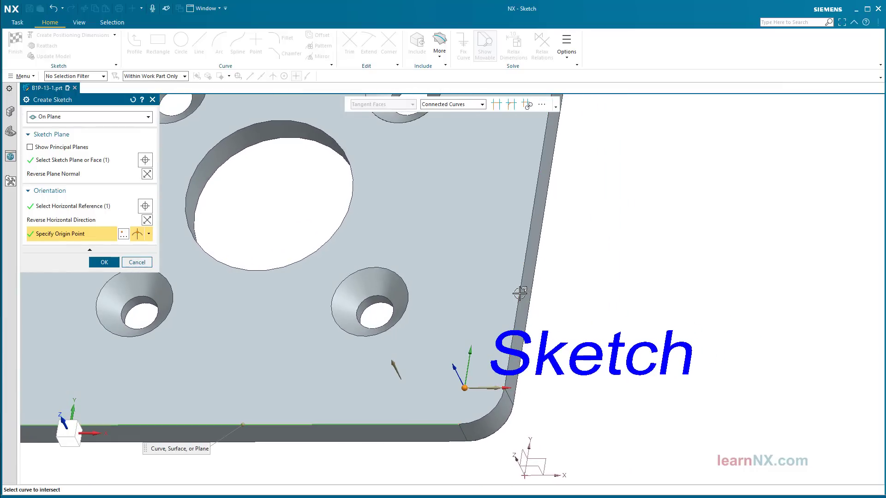
click(527, 292)
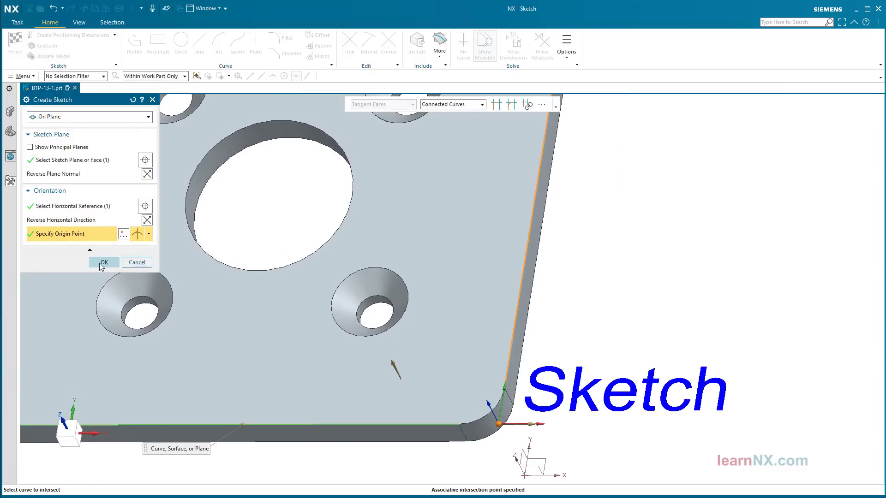
click(99, 263)
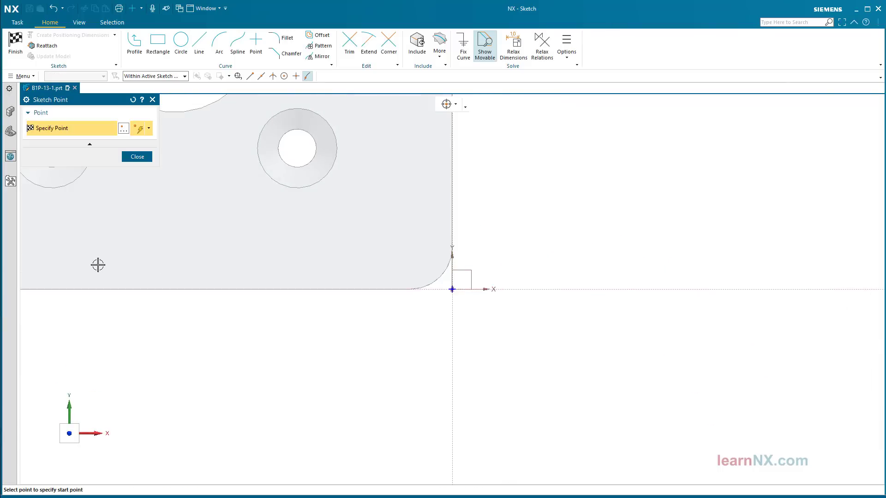
Step: Place a sketch point near the plate's rounded corner and dimension it 10 mm from the vertical axis
click(382, 233)
middle_click(338, 334)
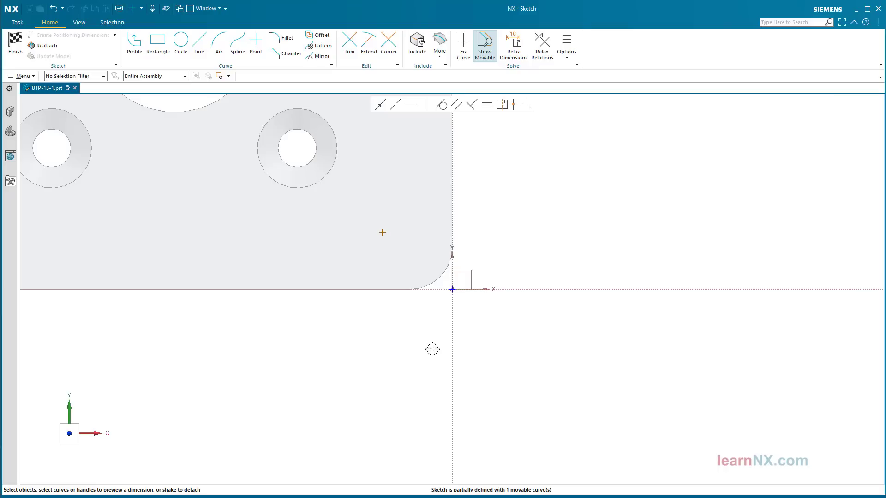
click(452, 337)
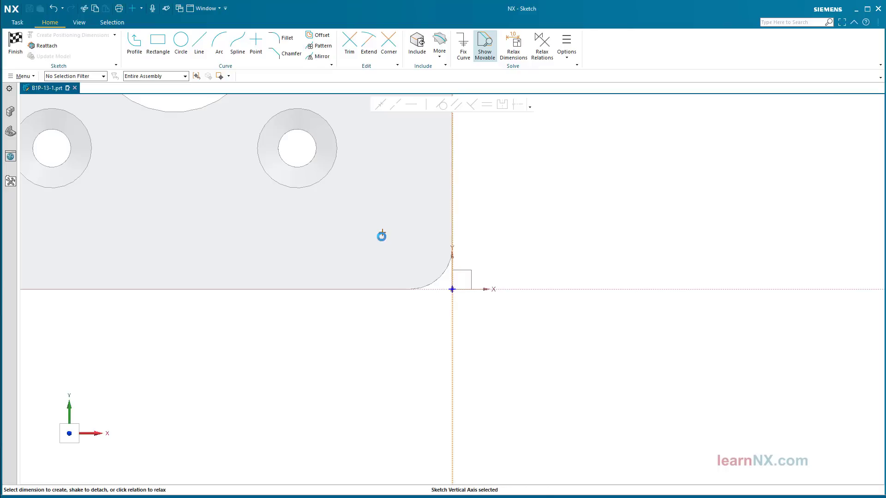
click(382, 233)
click(425, 237)
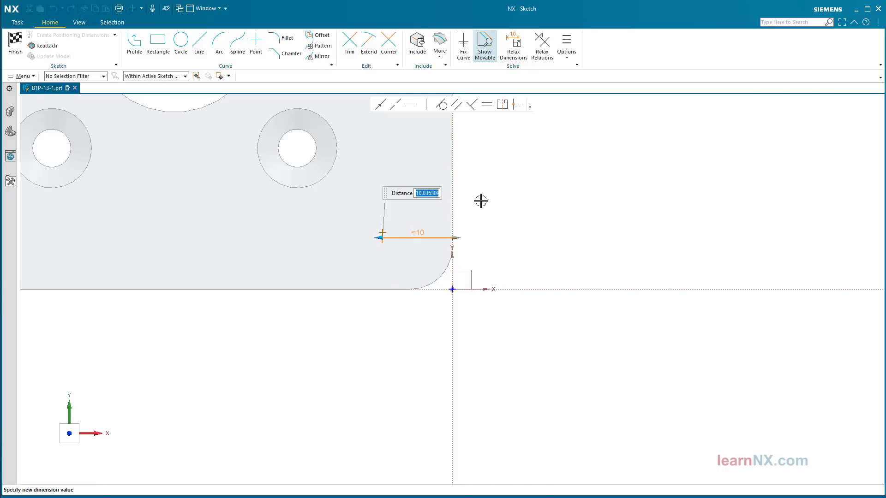
text(10)
key(Return)
key(Return)
middle_click(478, 202)
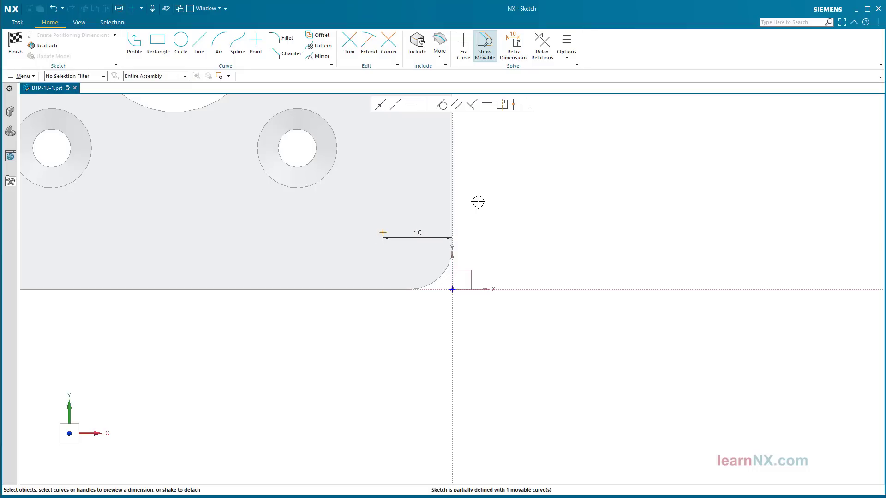
Step: Dimension the sketch point 10 mm from the horizontal axis and move that dimension farther from the point
click(513, 292)
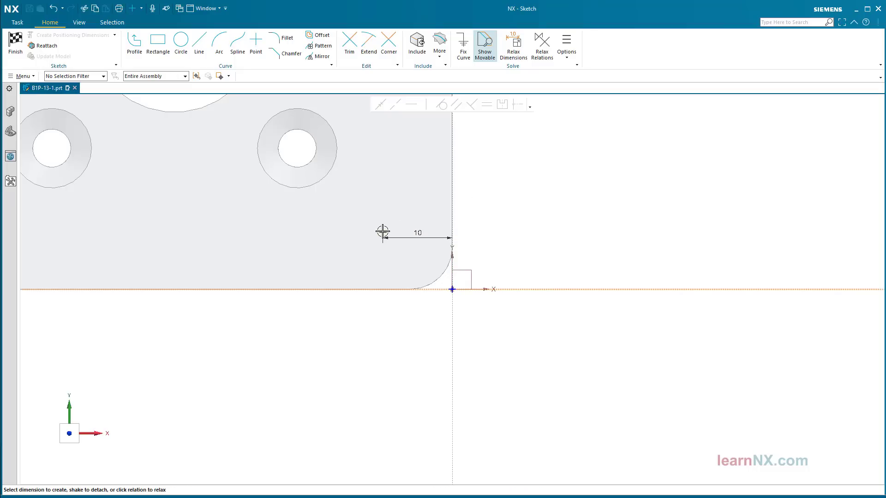
click(383, 232)
click(388, 254)
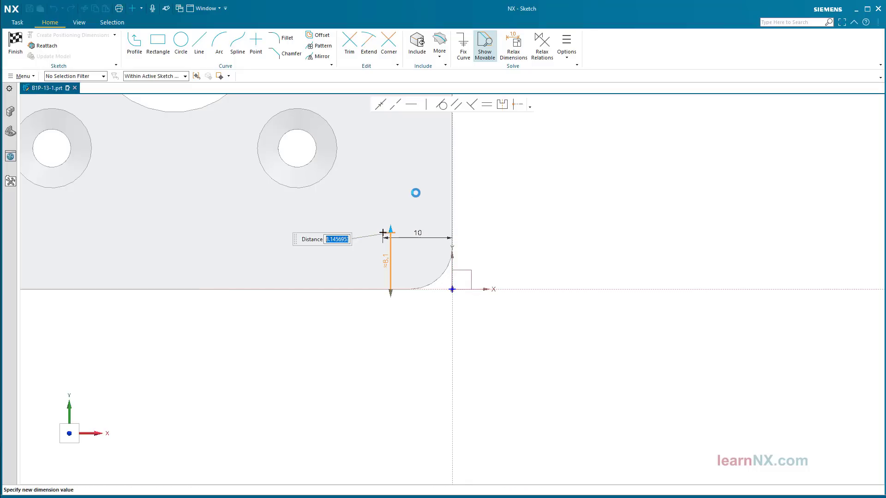
text(10)
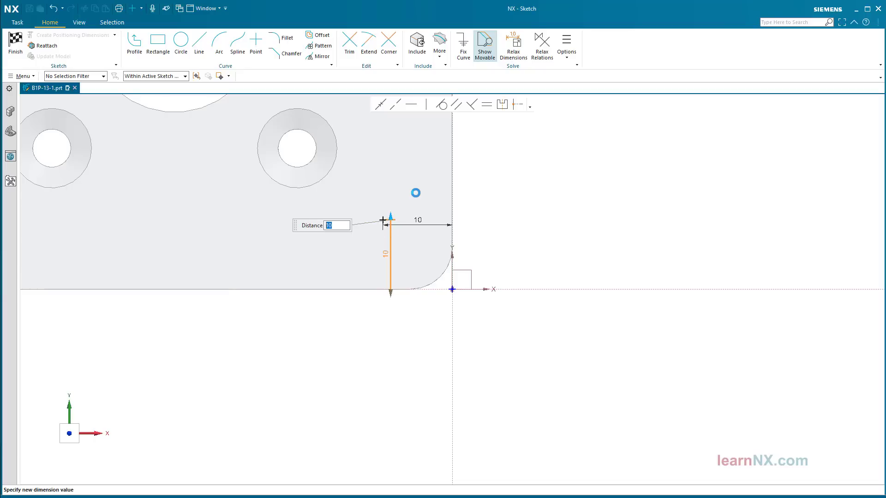
key(Return)
drag(385, 250, 340, 245)
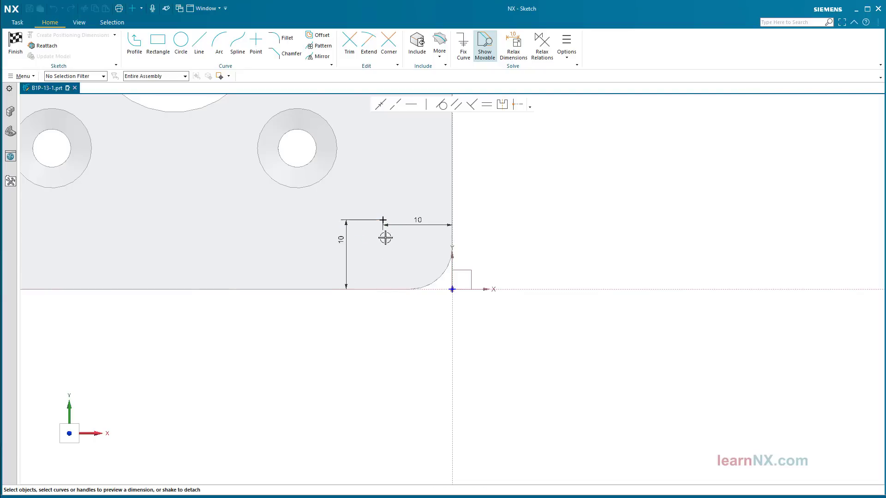
Step: Move the horizontal 10 mm dimension above the sketch point and finish creating the M5 x 0.8 threaded hole
mouse_move(417, 215)
mouse_down()
mouse_move(414, 188)
mouse_move(446, 193)
mouse_up()
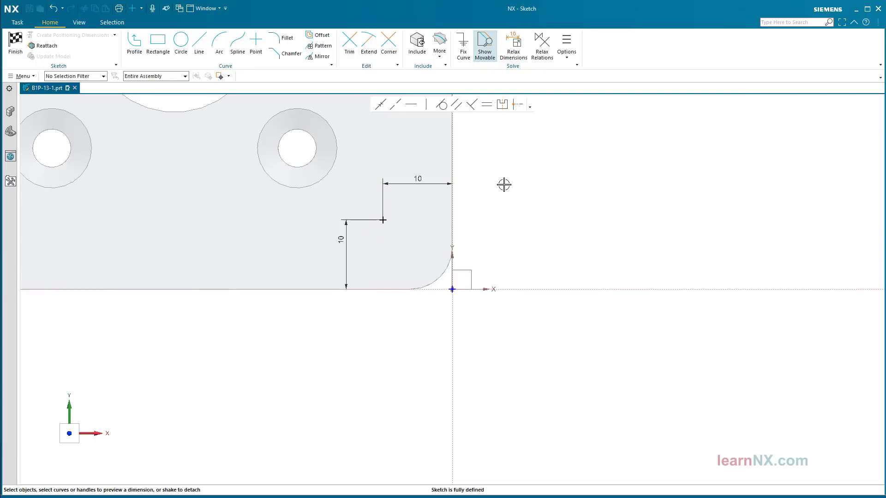
click(14, 46)
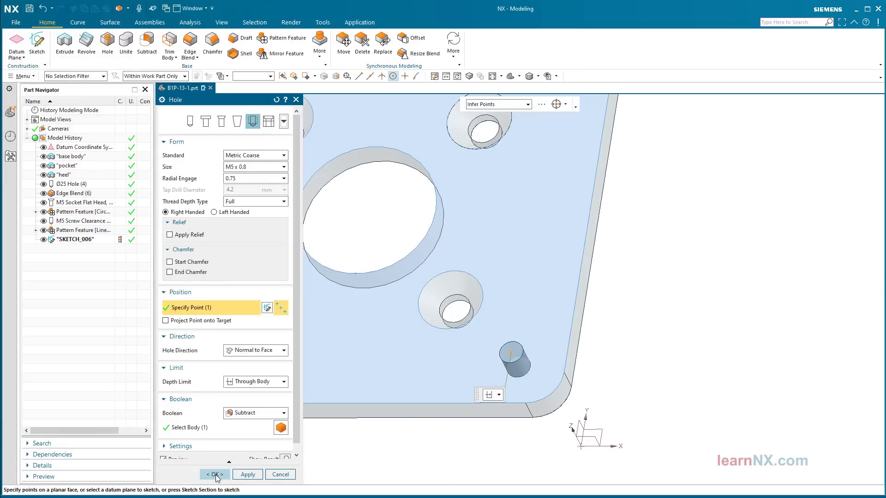
click(215, 474)
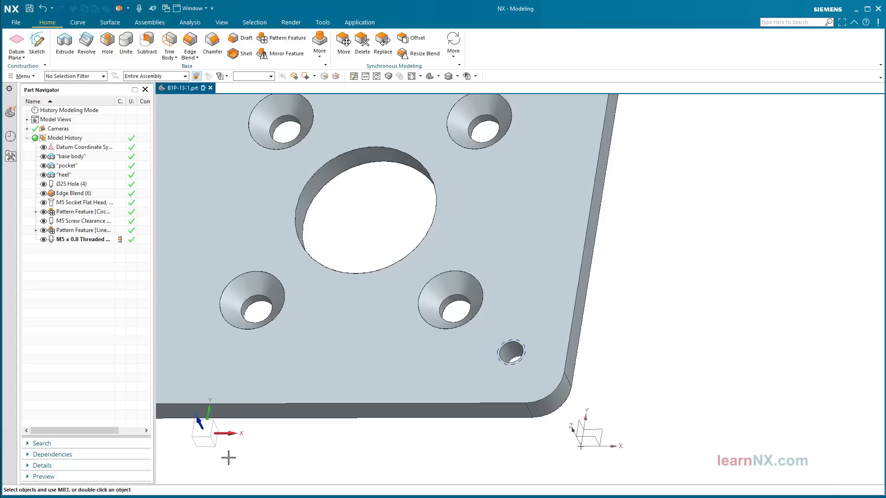
Step: Start a linear Pattern Feature of the threaded hole along negative X, adding a second direction along the plate's short vertical edge
click(288, 39)
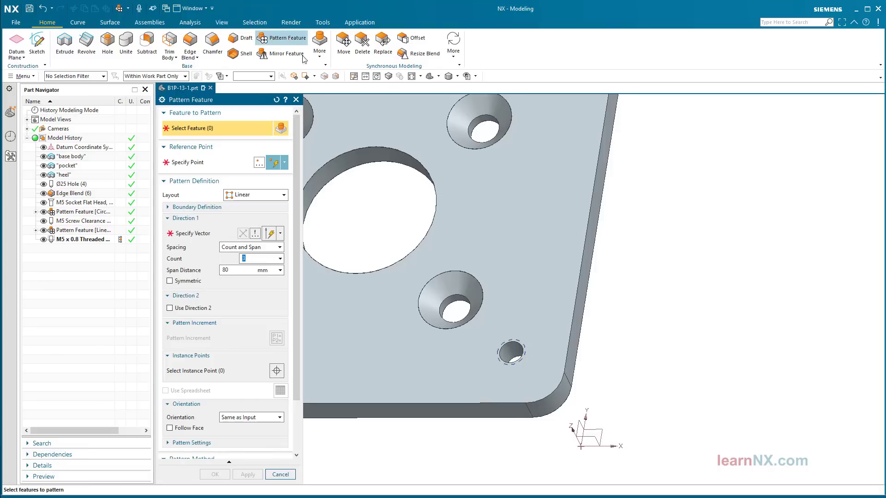
click(511, 351)
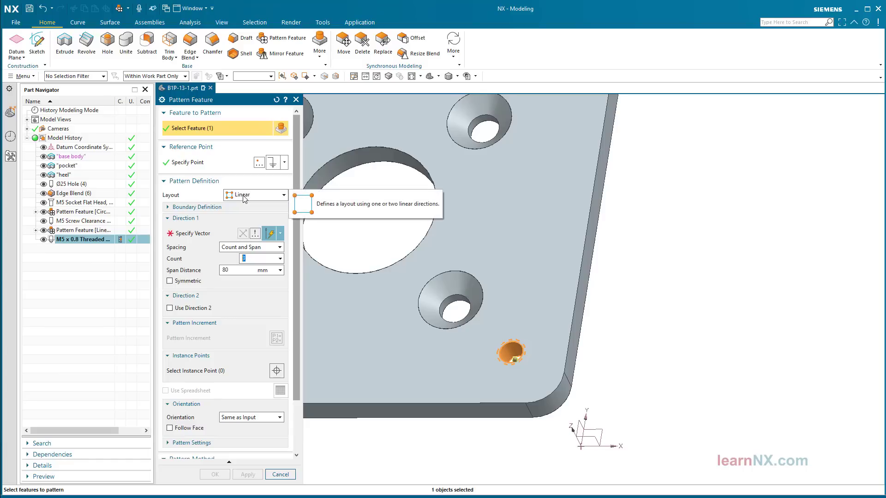
click(214, 232)
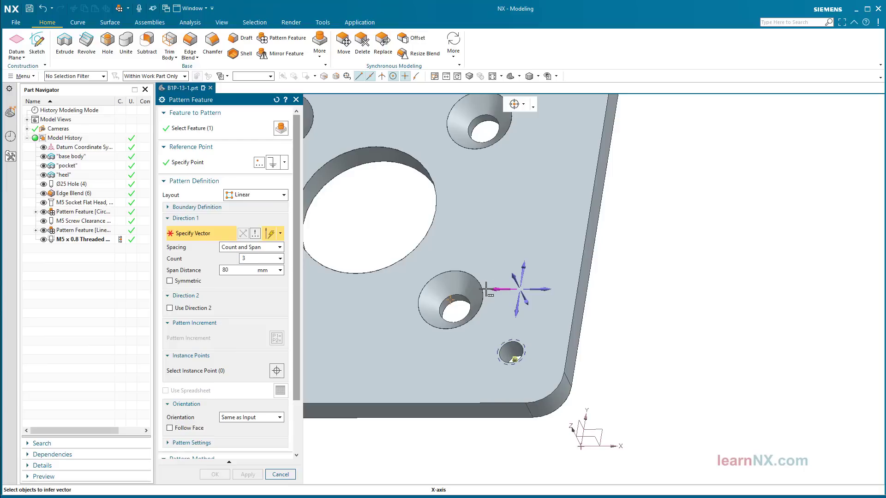
click(487, 290)
click(346, 114)
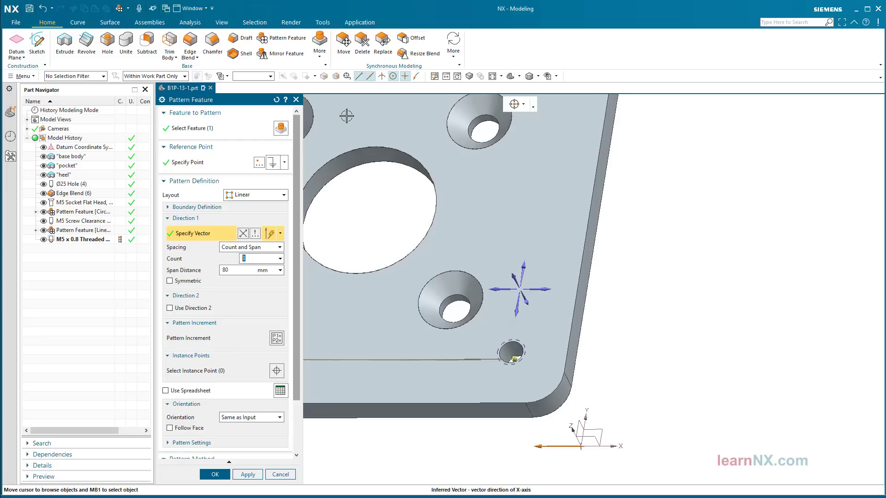
scroll(346, 116, down, 3)
scroll(346, 116, down, 2)
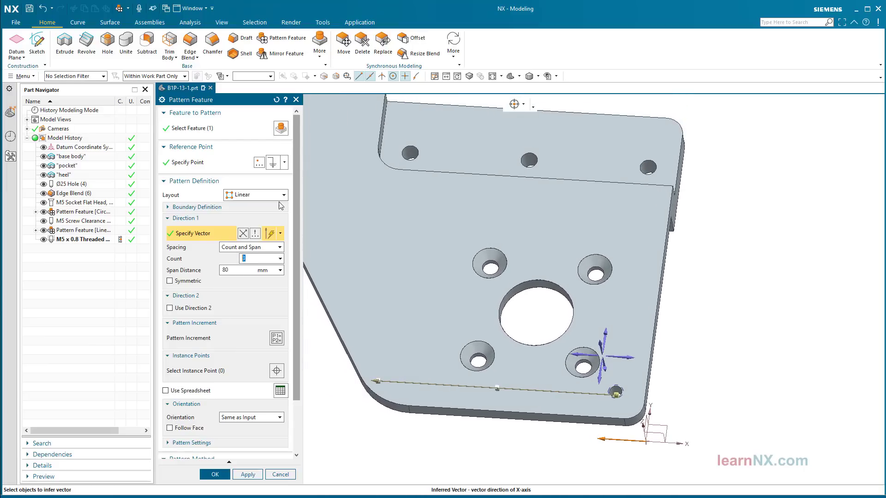
click(170, 308)
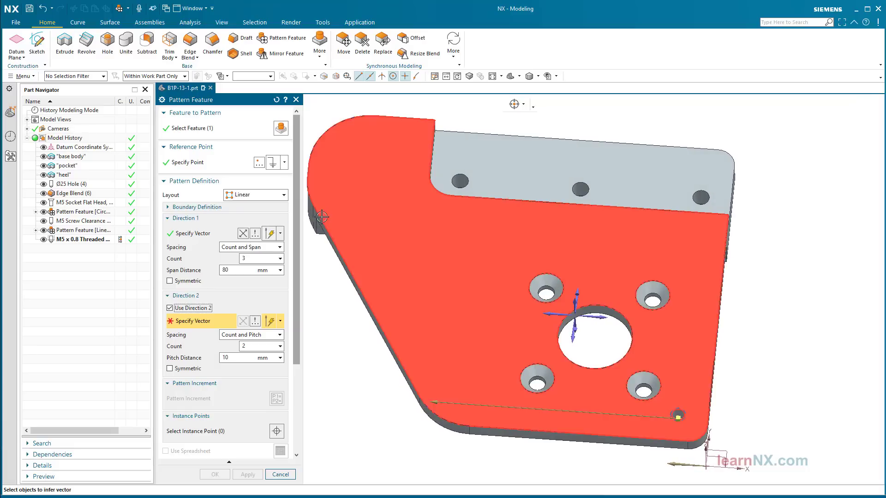
click(320, 220)
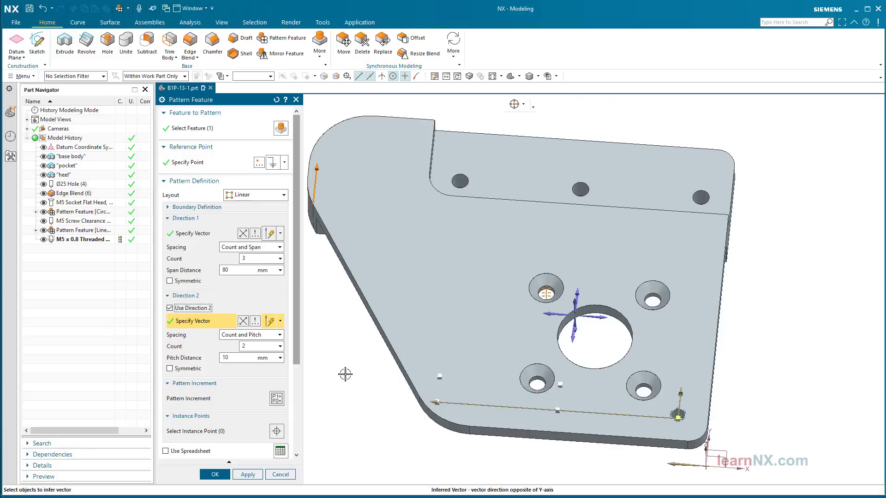
Step: Set the pattern's Direction 1 to a count of 2 with a 70 mm span
click(245, 258)
click(241, 270)
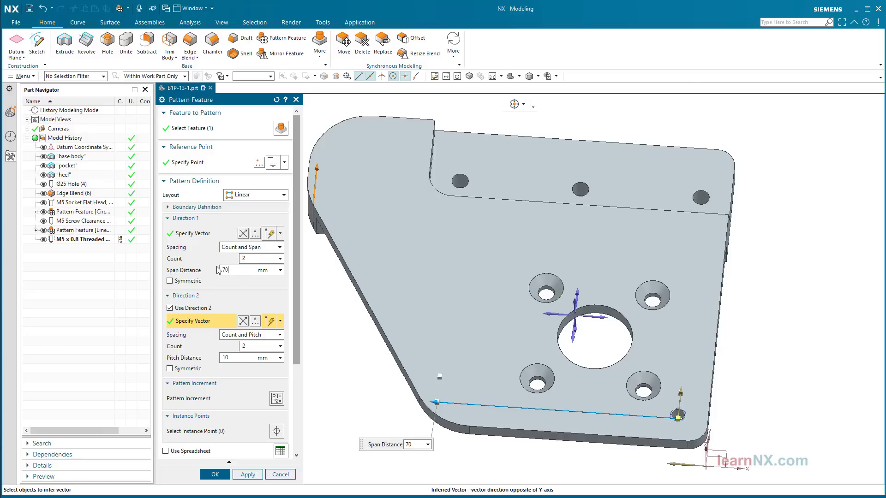
text(70)
key(Return)
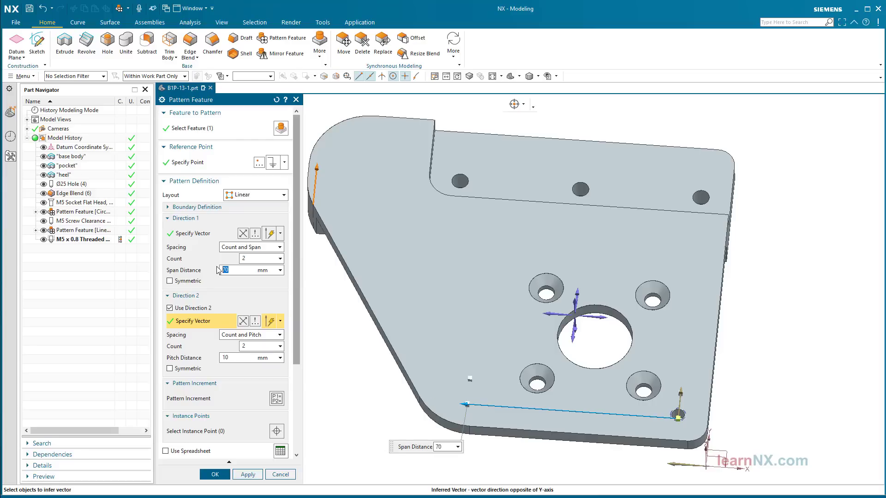
Step: Set the pattern's Direction 2 spacing to Count and Span with a count of 2 and a 65 mm span
click(267, 335)
click(247, 349)
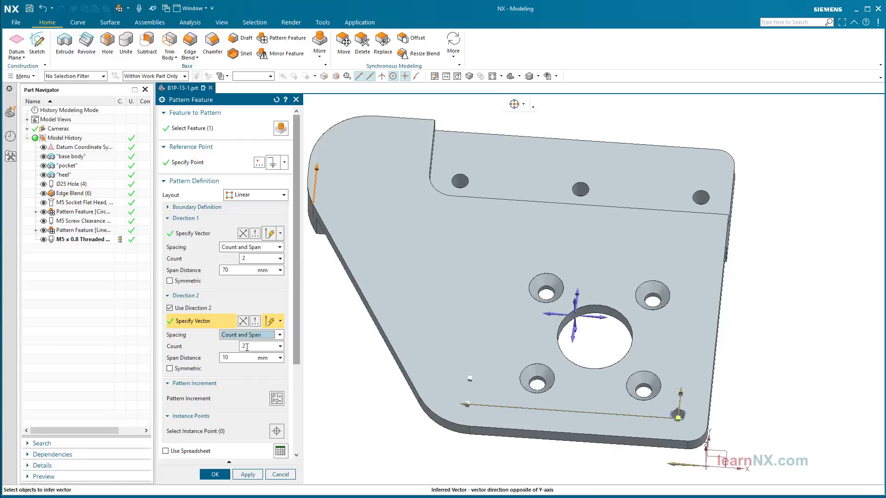
click(236, 355)
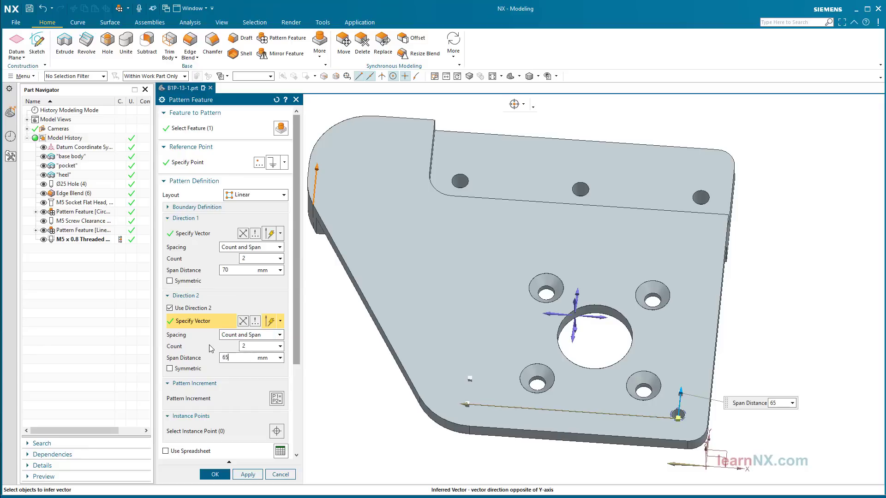
text(65)
Step: Try a count of 3 in both pattern directions and the plate's slanted edge as the Direction 2 vector
click(232, 259)
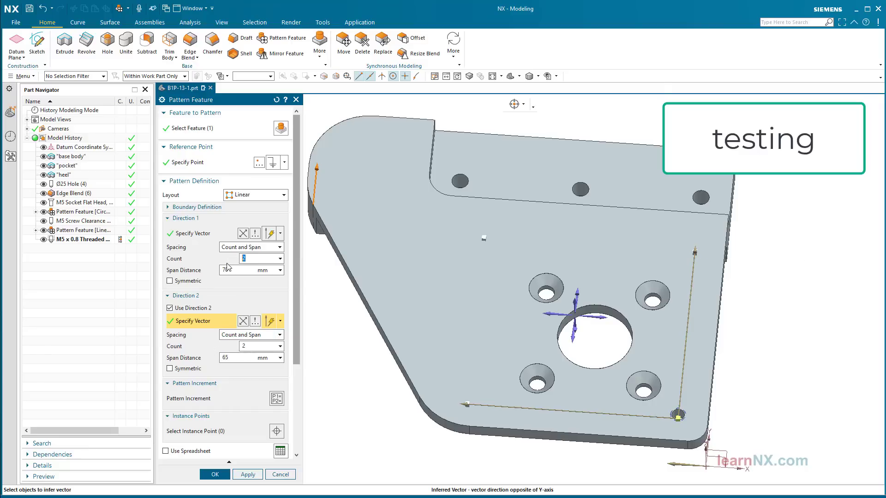
key(Return)
text(3)
key(Return)
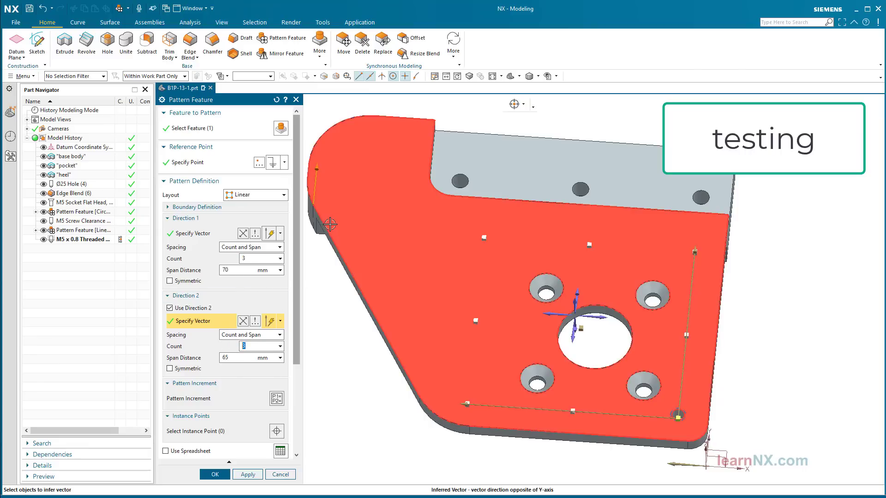
click(327, 229)
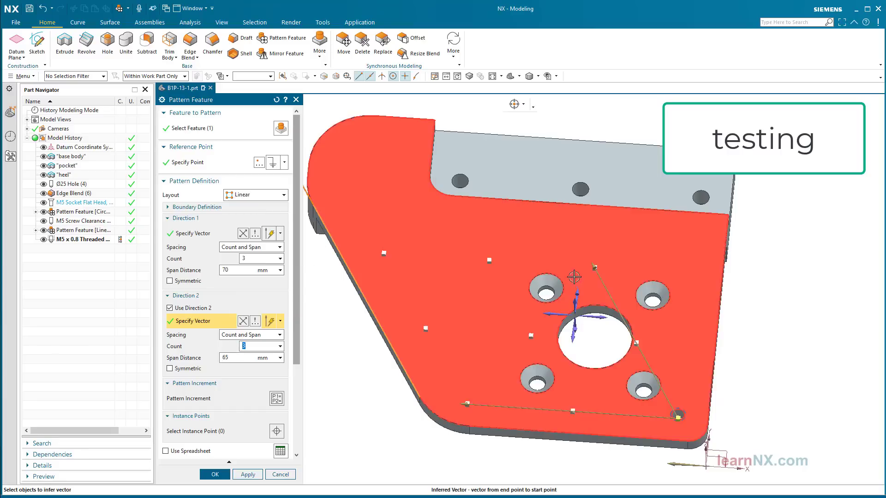
click(577, 287)
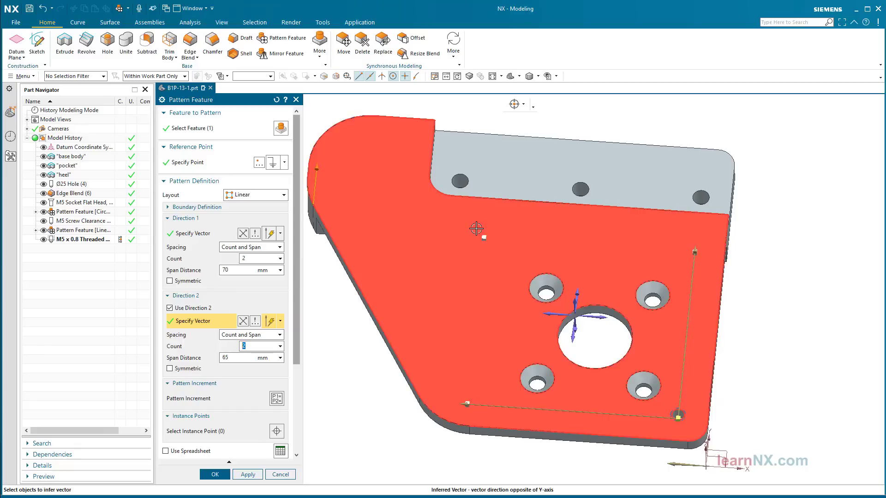
Step: Clock the instance point diagonally opposite the original threaded hole by 38 mm in Direction 1
right_click(483, 236)
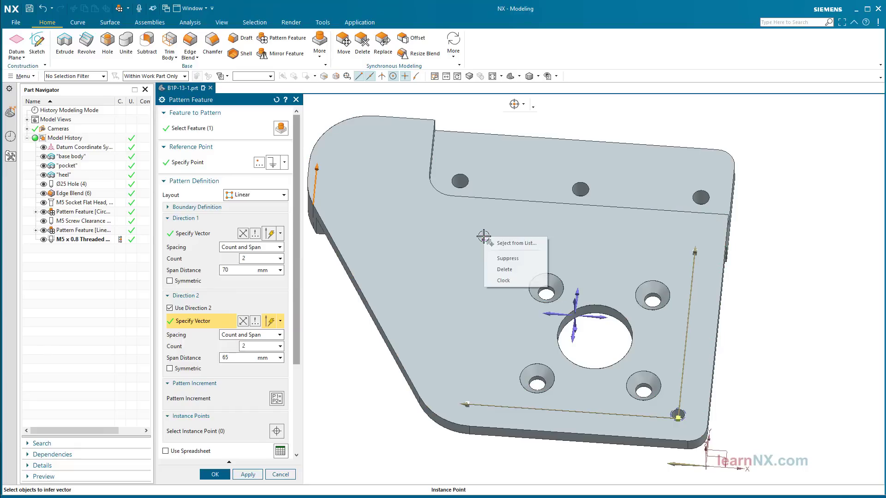
click(505, 282)
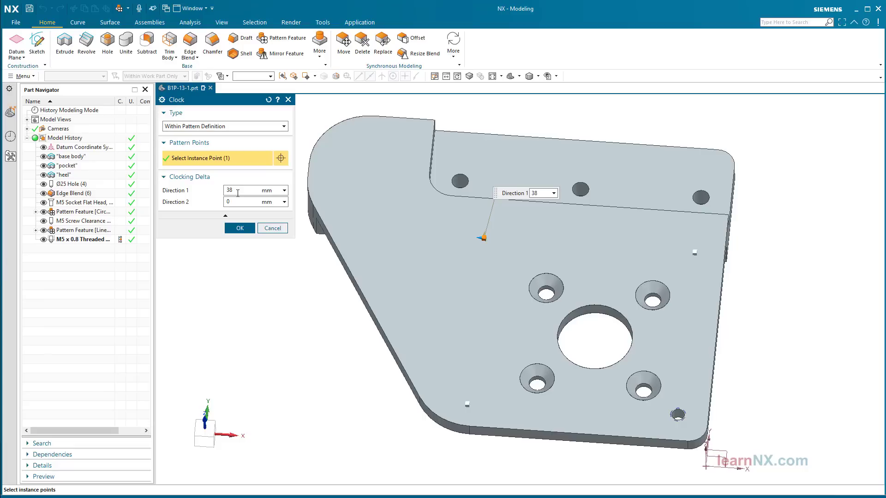
key(Return)
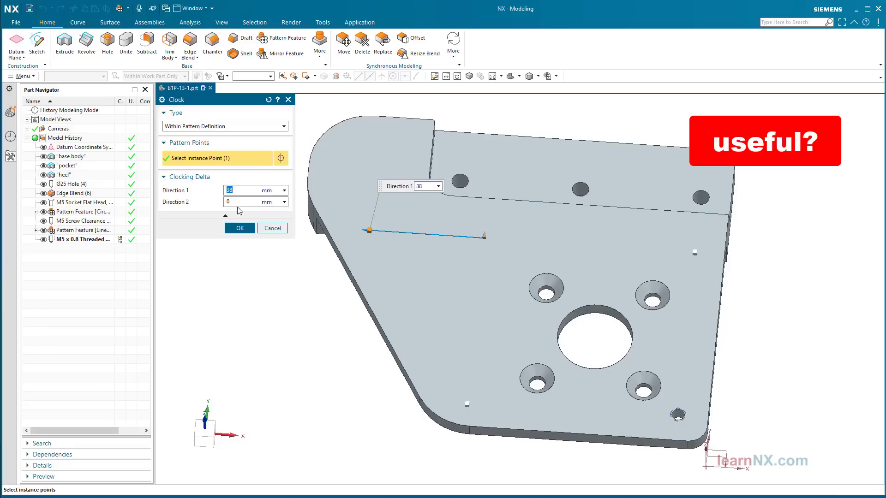
click(240, 228)
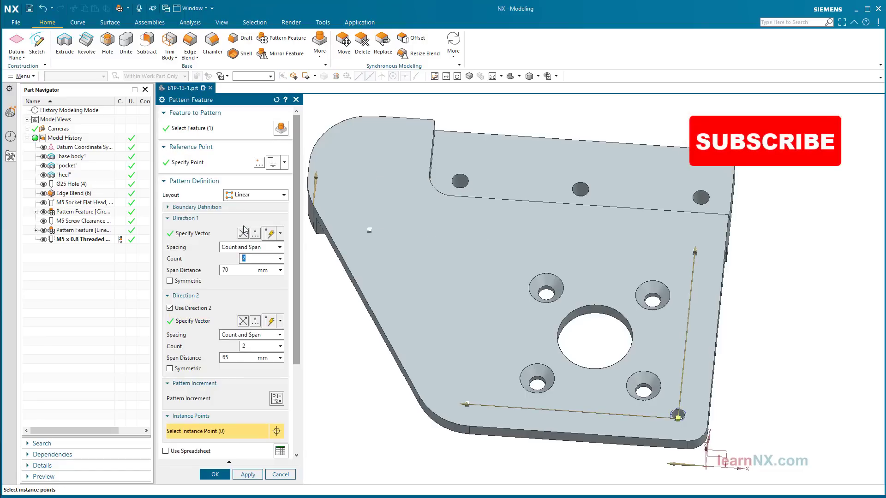
Step: Unclock the shifted instance point to restore its regular pattern position
drag(295, 215, 302, 319)
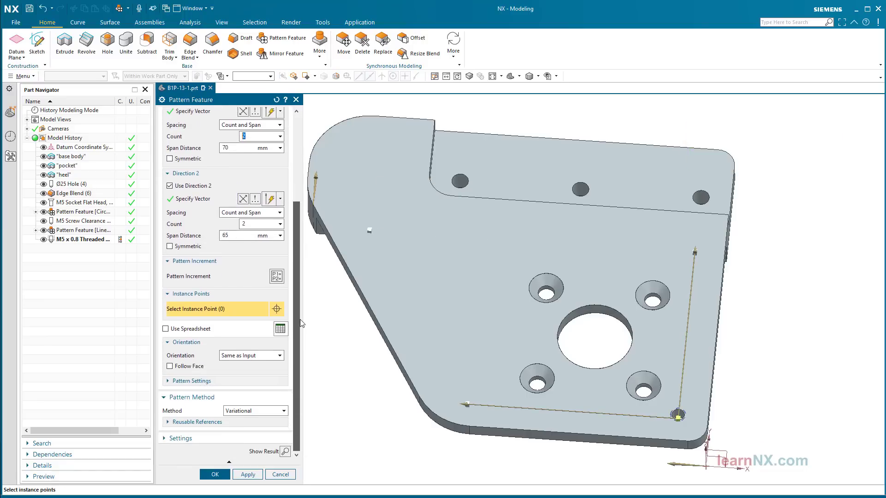
right_click(370, 231)
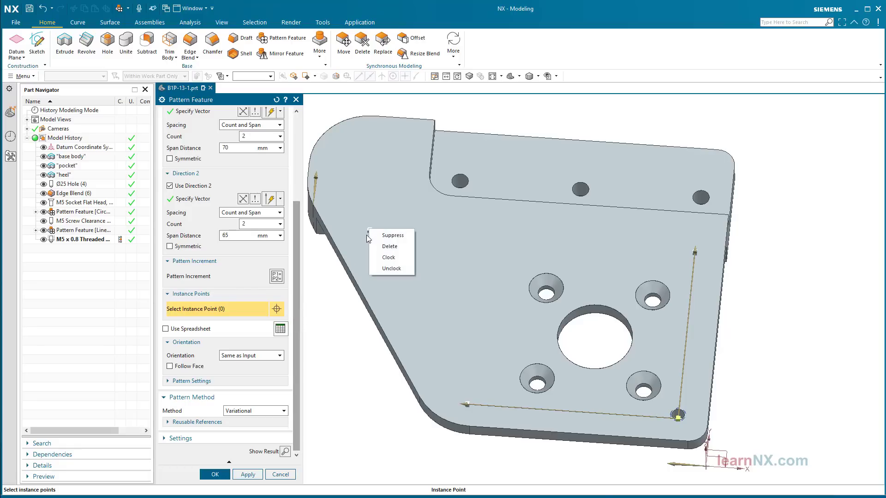
click(388, 269)
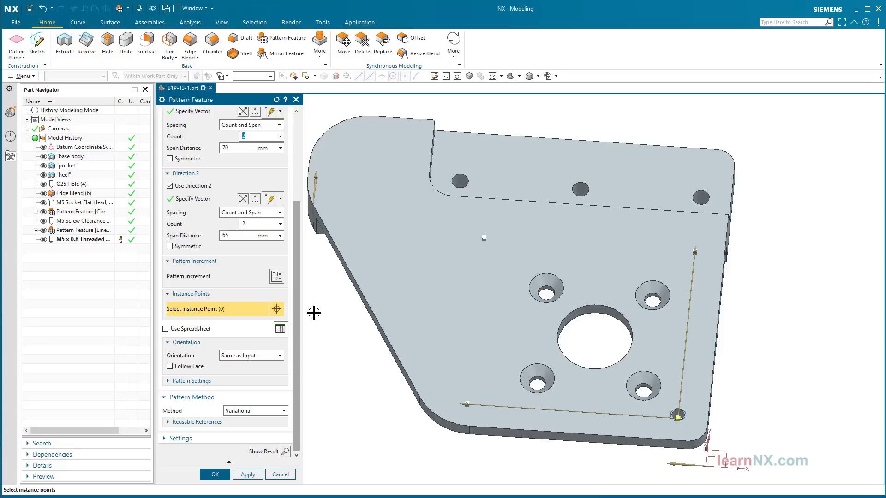
Step: Clock the diagonally opposite instance point by 38 mm in Direction 1 again and create the linear pattern
right_click(481, 234)
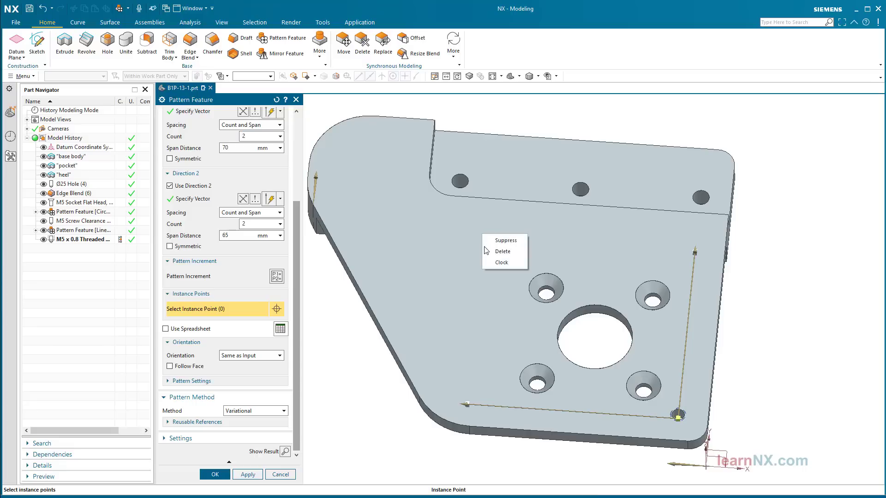
click(498, 262)
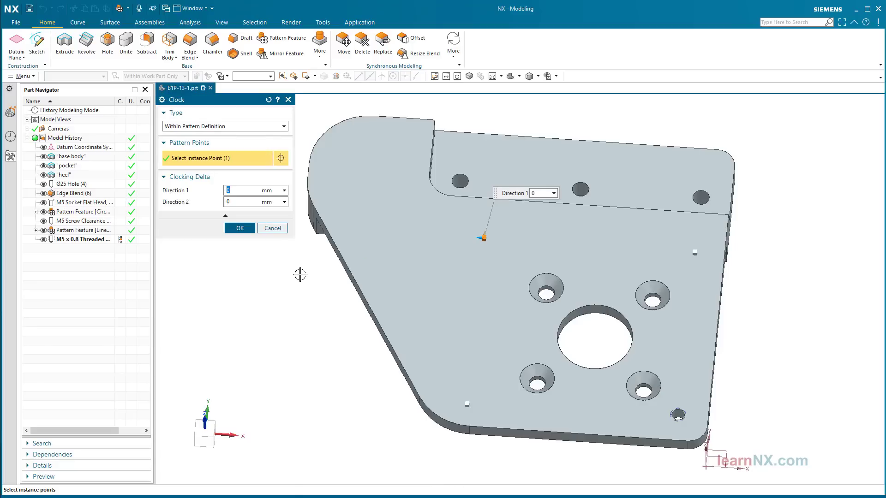
click(241, 228)
middle_click(326, 322)
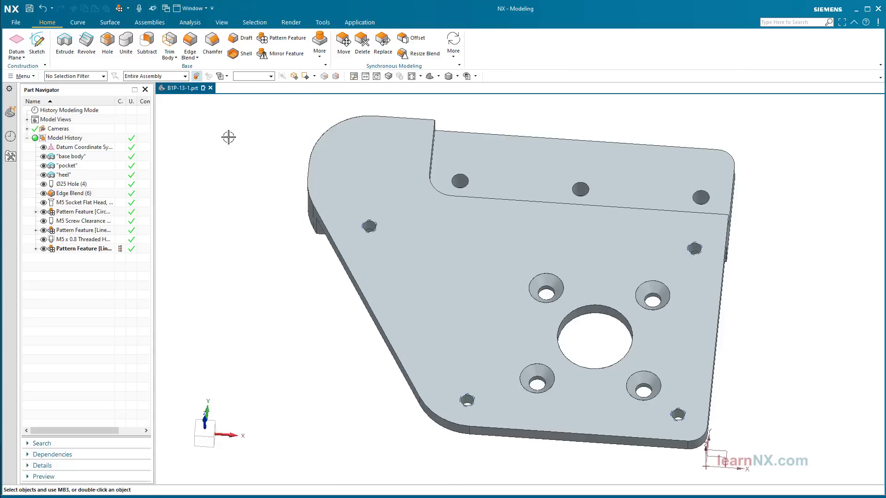
Step: Start an Extrude with a section sketch on the plate's top face, its origin at the intersection of the two outer edges beside the rounded corner
click(65, 43)
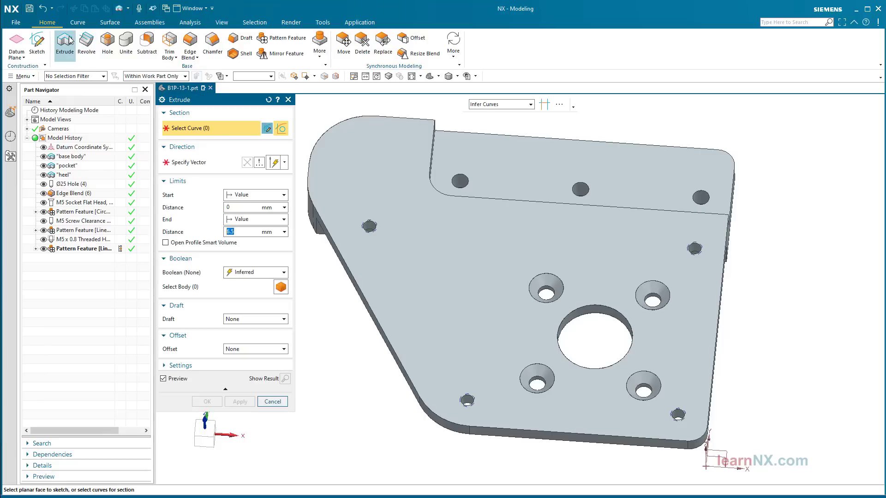
click(268, 129)
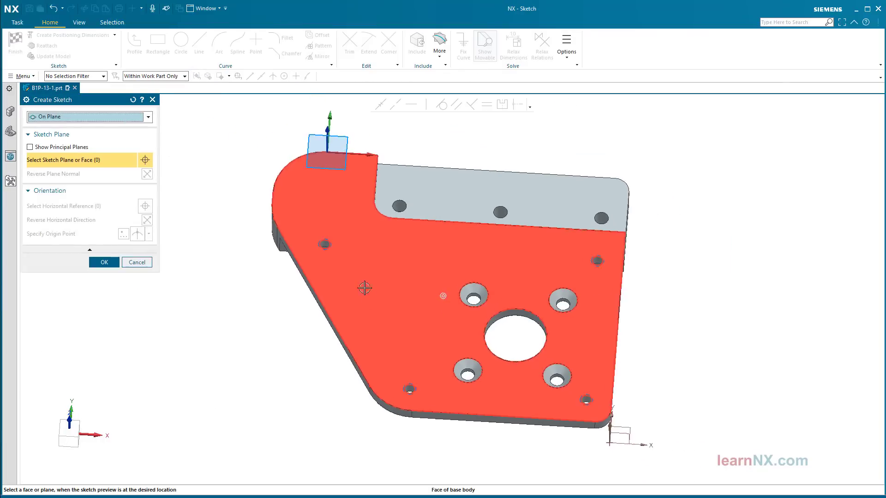
click(382, 288)
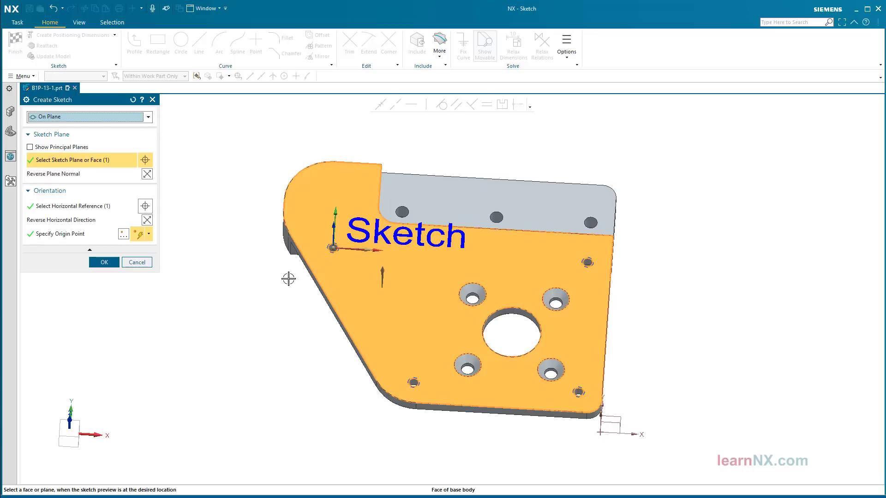
click(148, 234)
click(144, 312)
scroll(503, 375, up, 2)
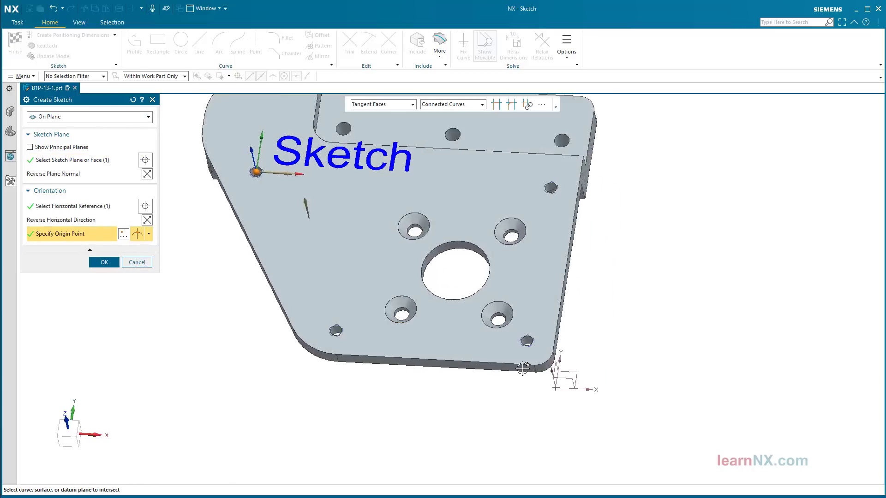
click(503, 375)
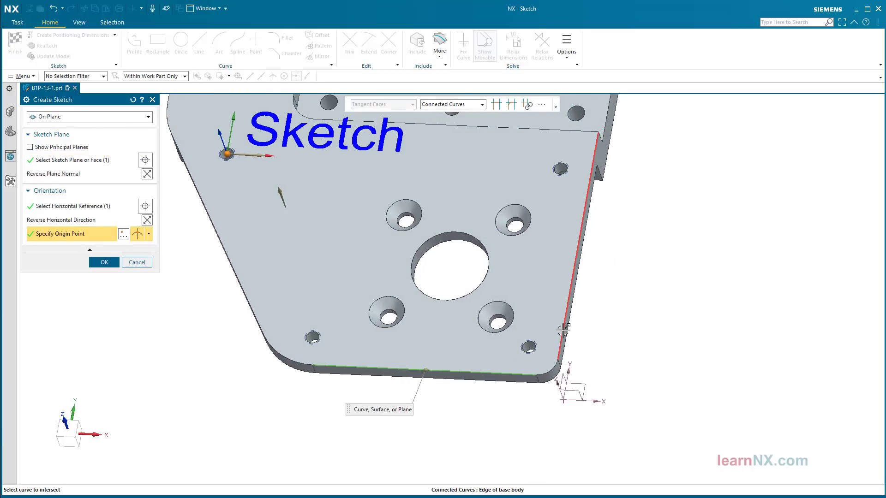
click(564, 332)
click(104, 261)
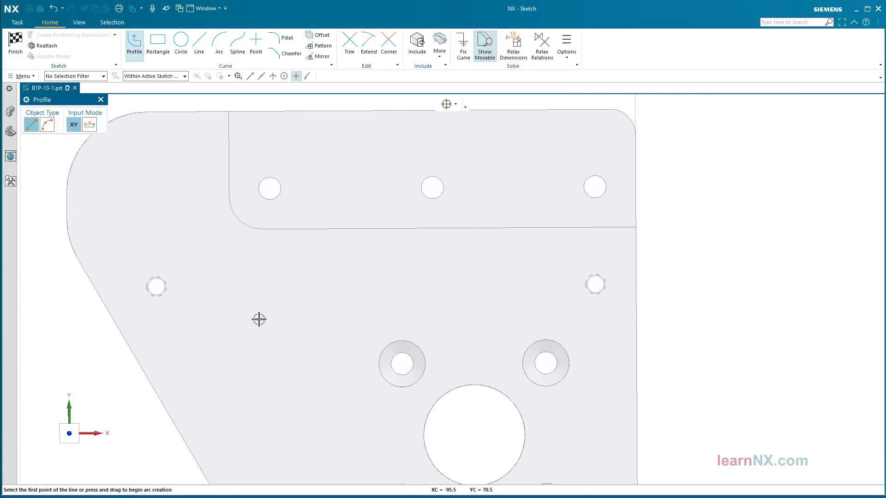
Step: Sketch a closed horizontal slot with rounded ends and about 20.5 mm long straight sides on the plate, above the countersunk holes
click(255, 304)
click(337, 303)
drag(337, 304, 338, 333)
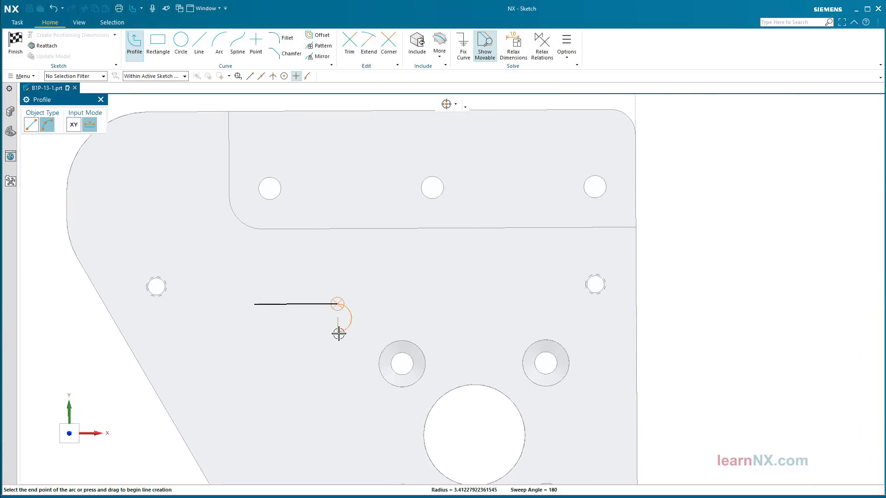
scroll(340, 337, up, 2)
shift+middle_drag(341, 337, 307, 380)
click(300, 381)
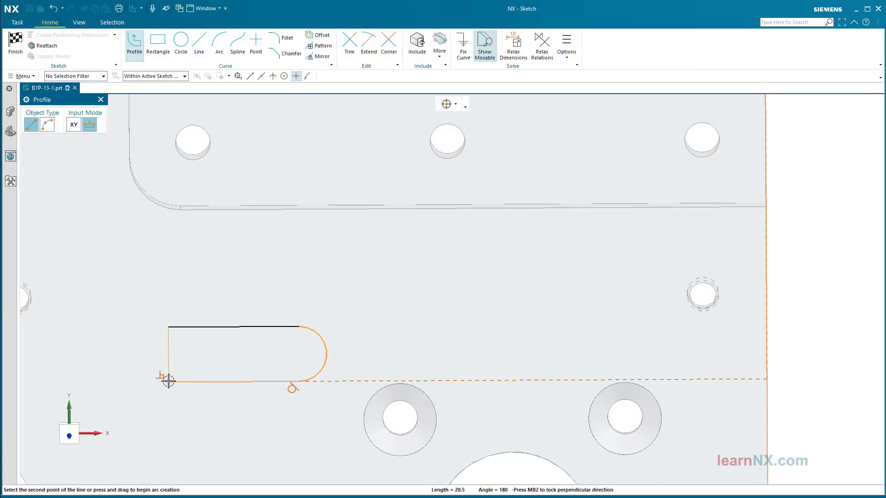
click(167, 381)
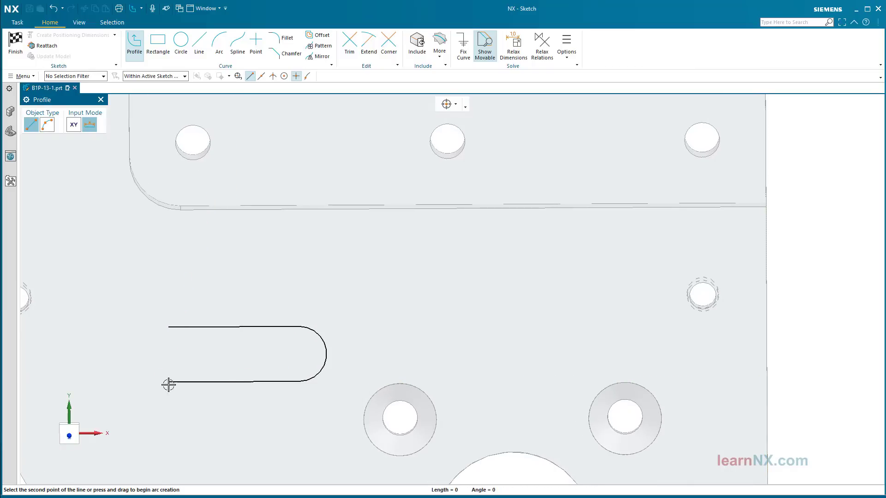
drag(170, 382, 152, 364)
click(168, 327)
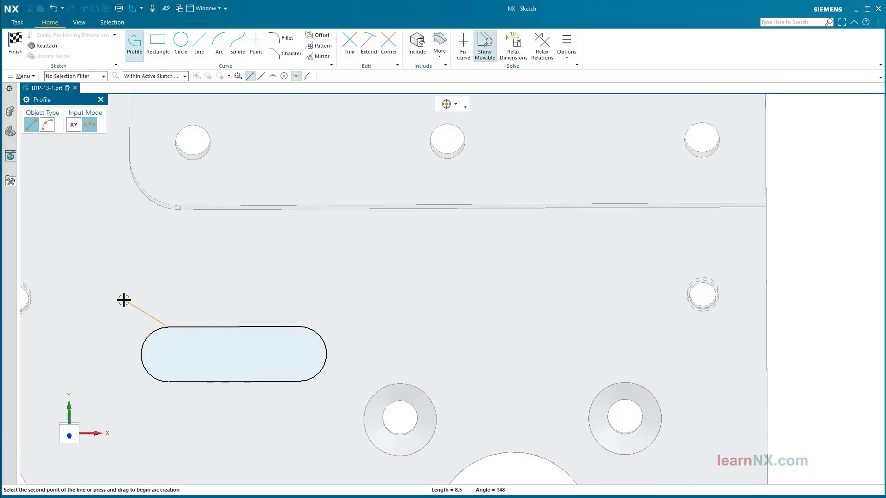
key(Escape)
scroll(126, 300, down, 4)
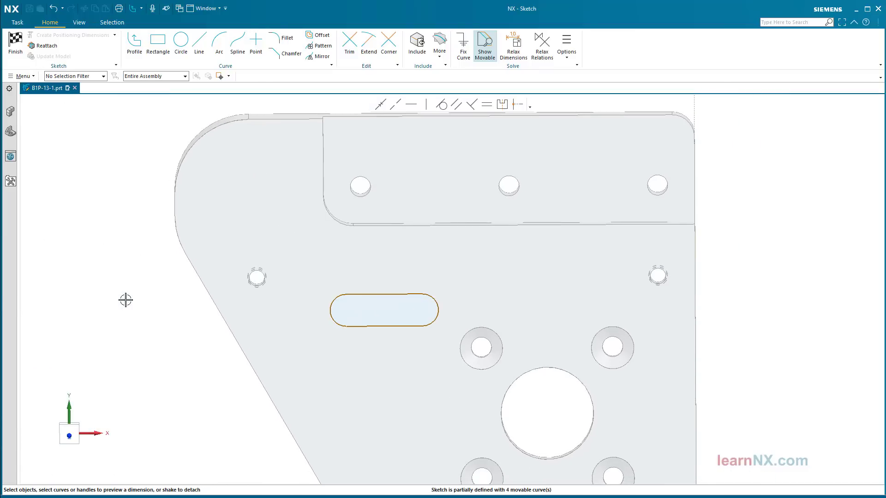
Step: Dimension the distance between the slot's two straight sides as 6.6 mm
click(364, 295)
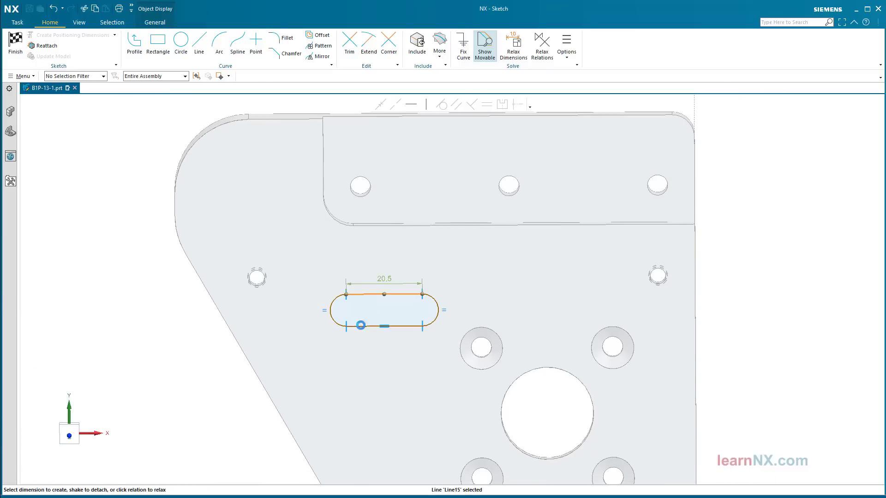
click(360, 326)
click(361, 312)
text(6)
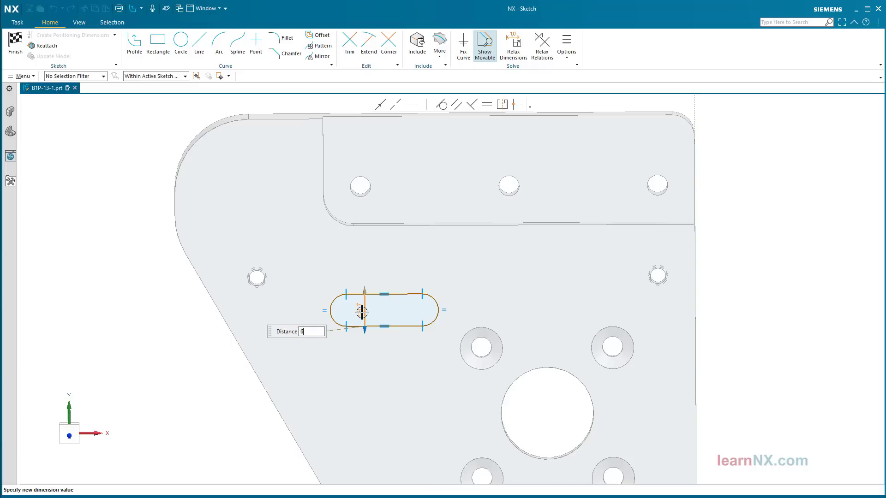
text(.6)
key(Return)
key(Return)
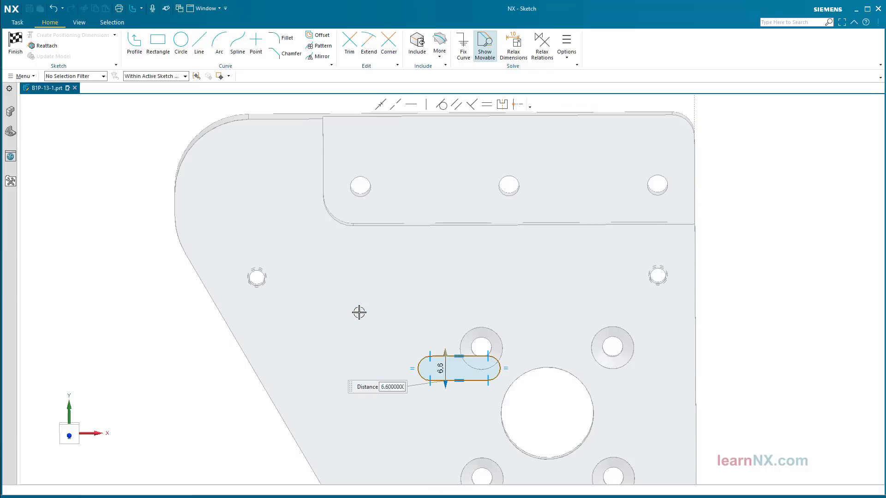
Step: Dimension the distance between the centers of the slot's two end arcs as 27.4 mm
scroll(460, 396, up, 4)
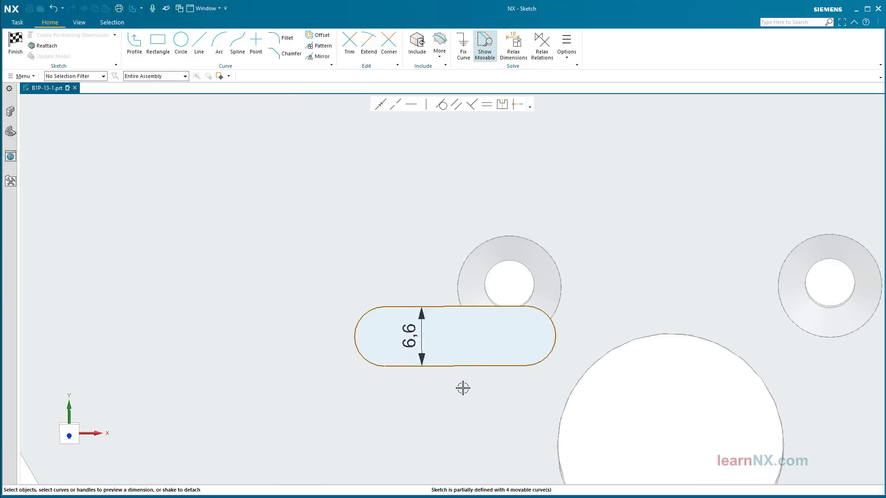
click(525, 337)
click(384, 336)
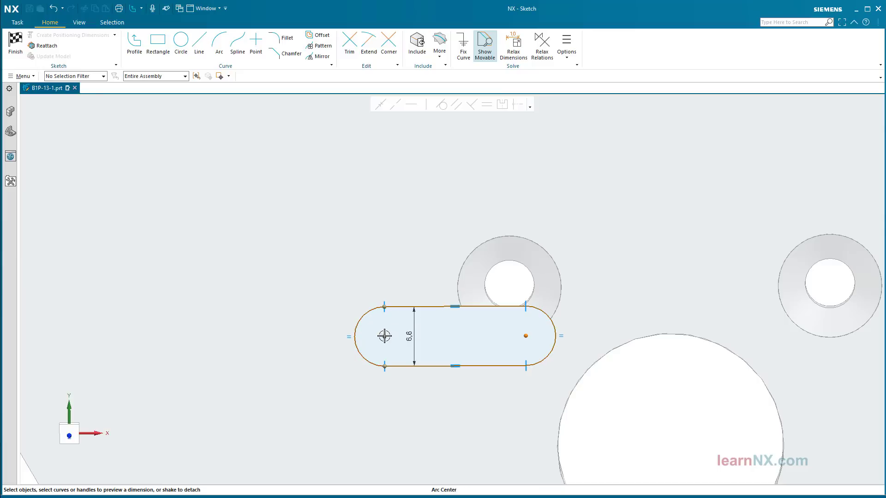
click(454, 324)
text(2)
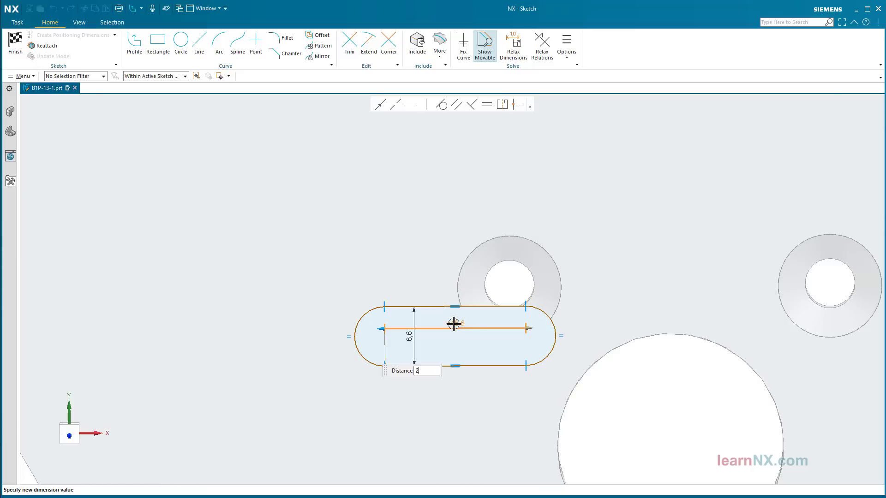
key(Return)
key(Return)
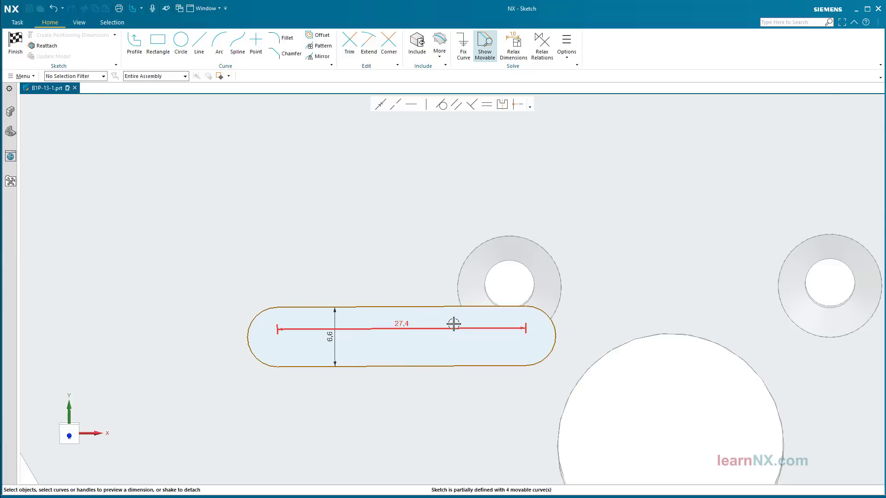
Step: Dimension the slot's nearer arc center 51.3 mm from the sketch's vertical axis
scroll(386, 422, down, 4)
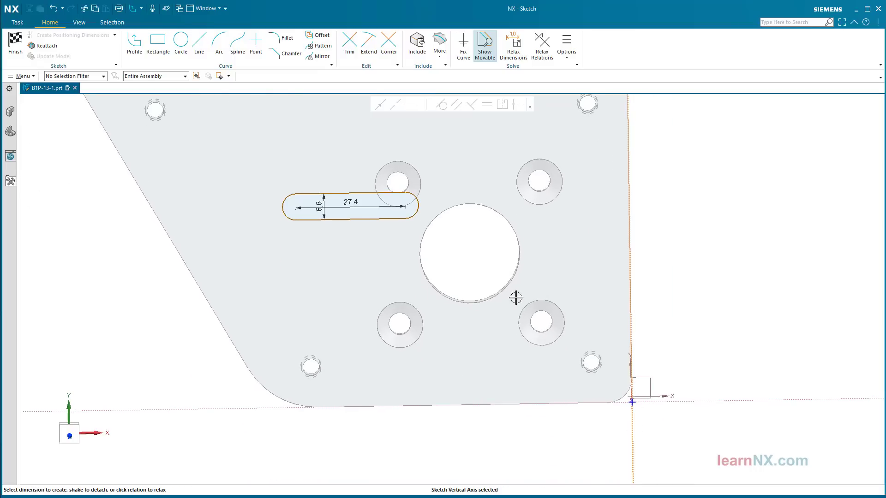
click(405, 205)
click(522, 206)
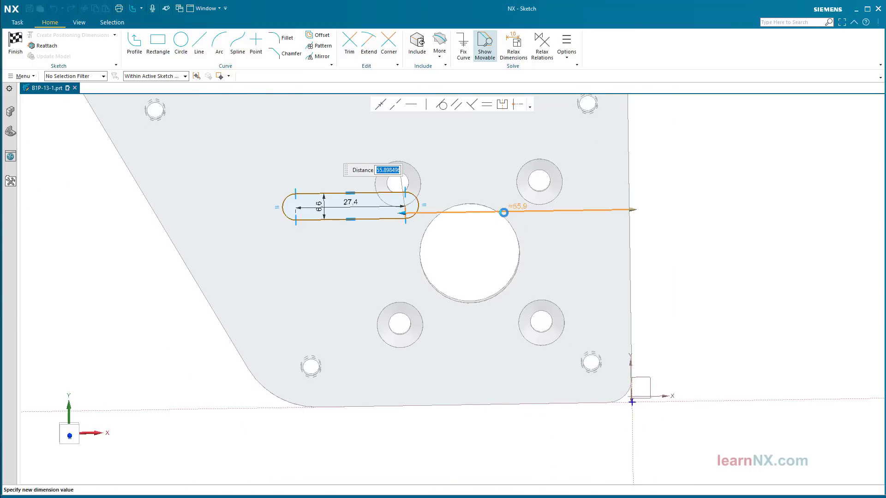
text(51.3)
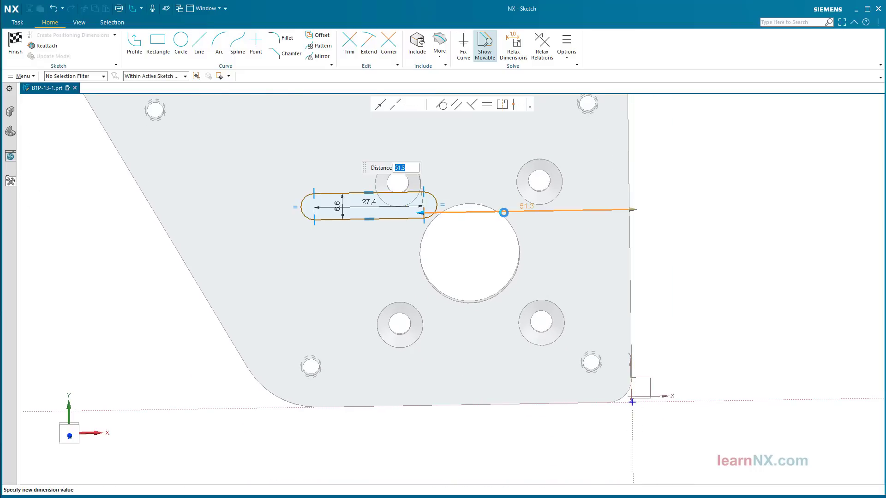
key(Return)
Step: Dimension the same arc center of the slot 70 mm from the sketch's horizontal axis
click(672, 388)
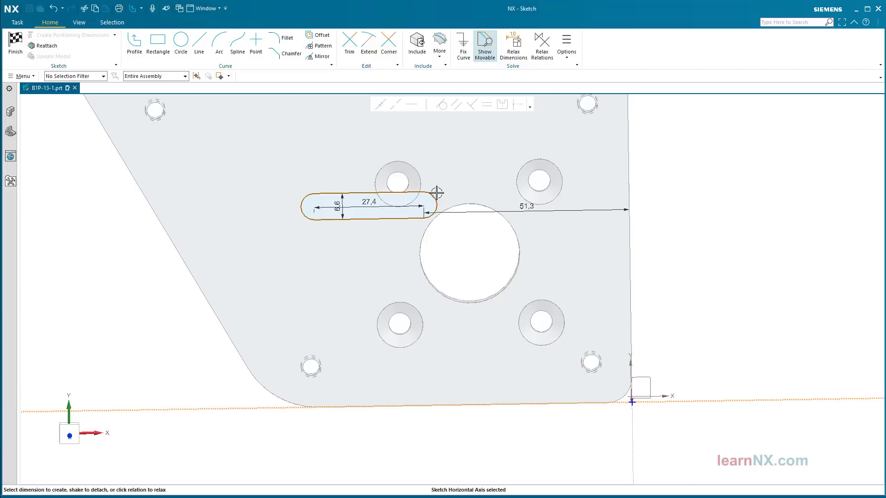
click(424, 206)
click(433, 254)
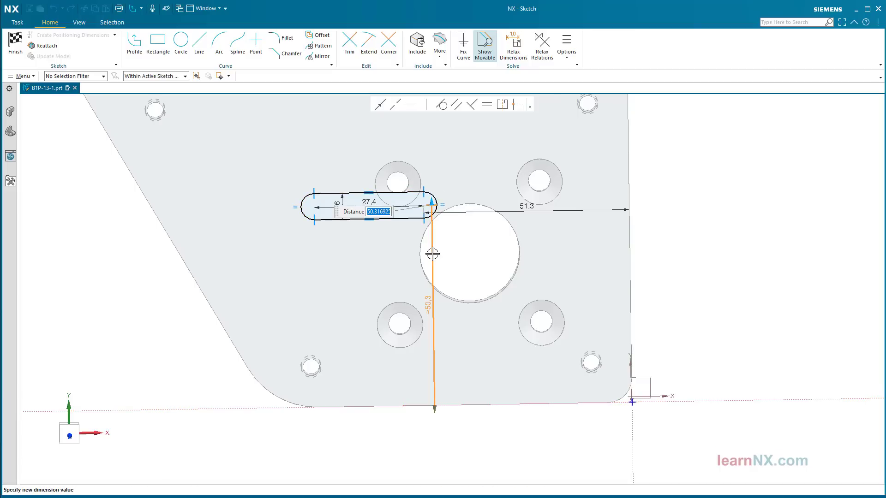
text(70)
key(Return)
Step: Tidy the sketch dimensions by placing the 70 mm one outside the plate, the 27.4 mm one above the slot and the 6.6 mm one below it
scroll(443, 256, down, 2)
scroll(499, 215, down, 1)
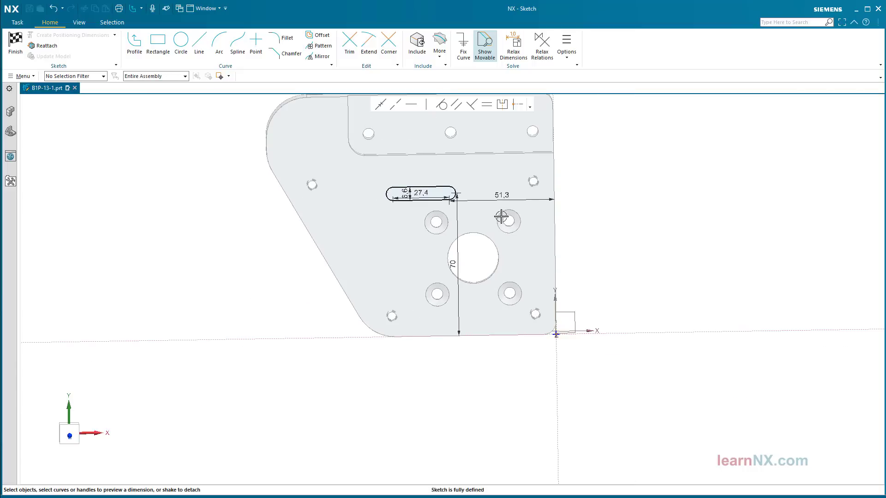
drag(457, 263, 600, 263)
scroll(415, 185, up, 3)
drag(426, 217, 402, 175)
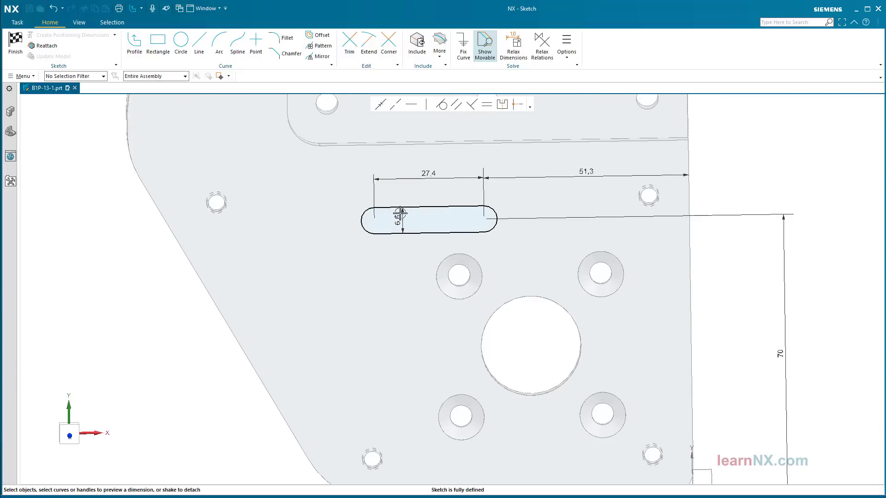
drag(400, 217, 392, 282)
scroll(392, 282, down, 4)
click(392, 283)
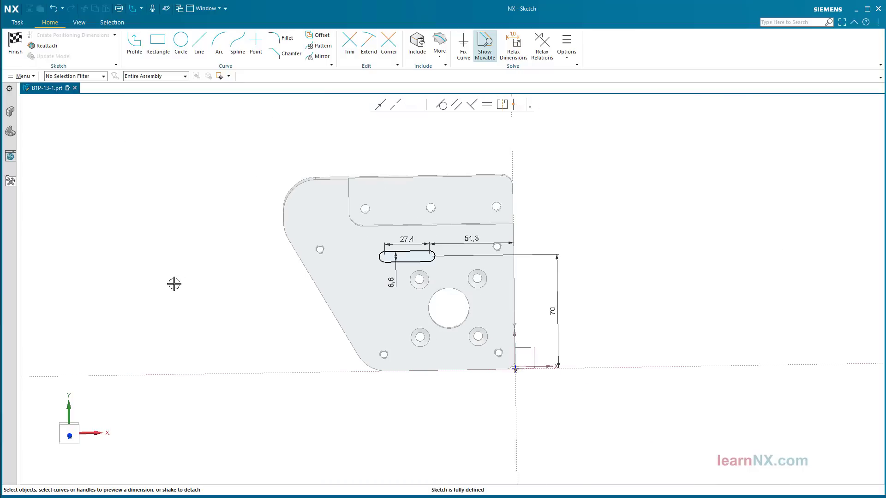
Step: Finish the sketch and cut the slot with a Through All extrude in the reversed direction
click(16, 44)
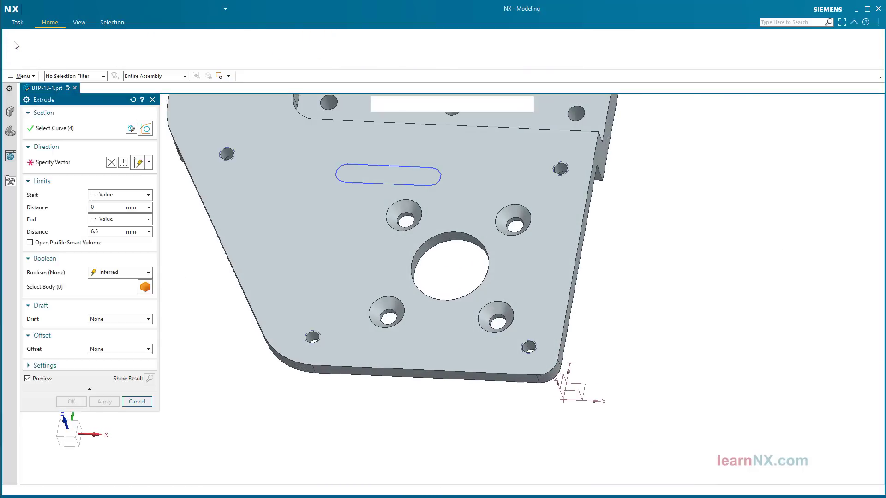
click(258, 163)
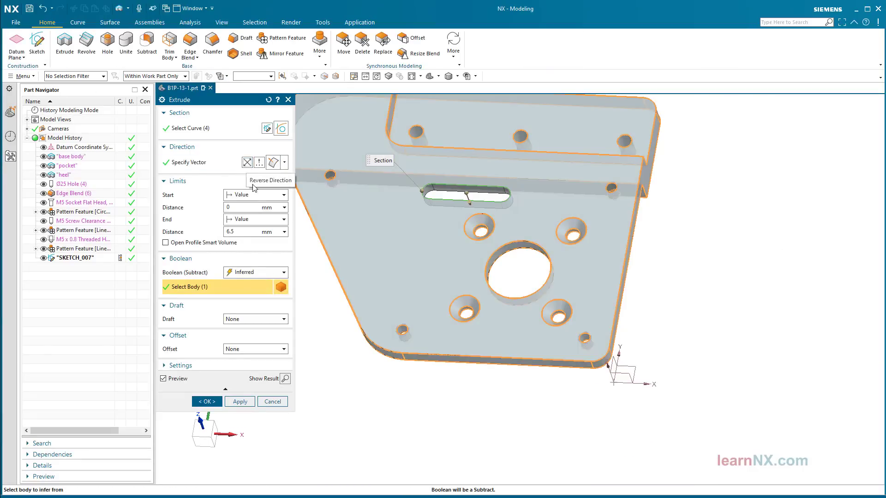
click(267, 220)
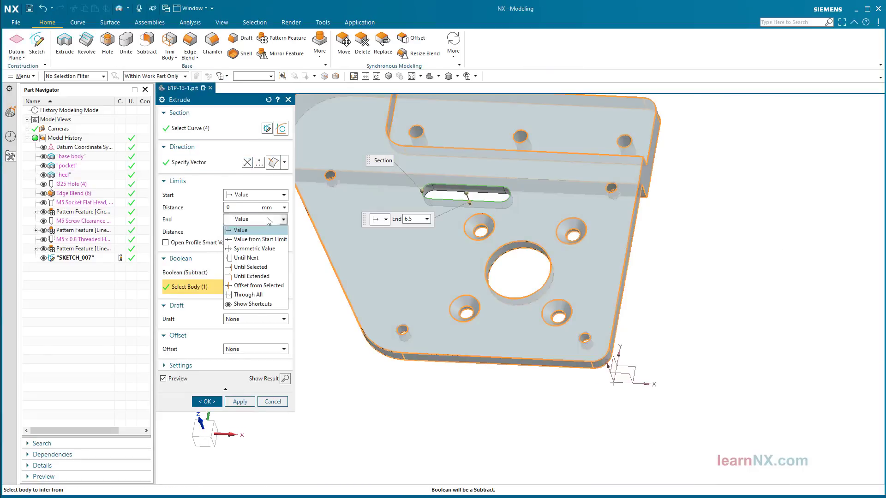
click(264, 296)
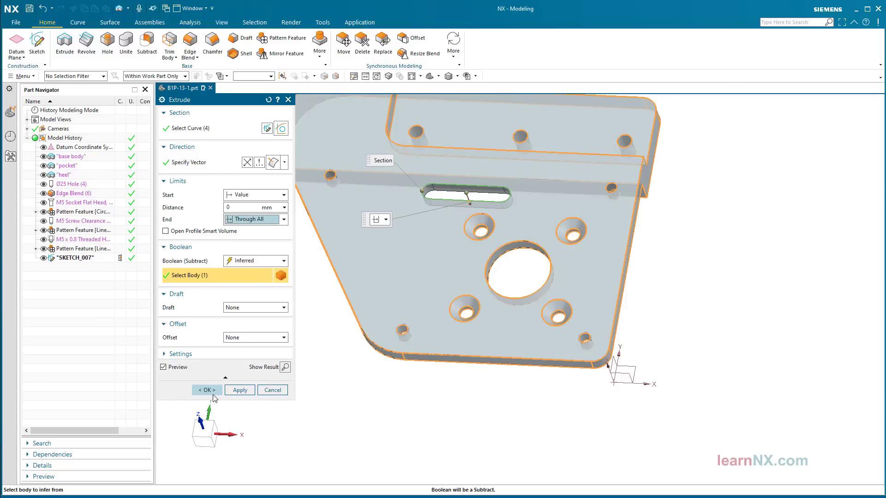
click(208, 390)
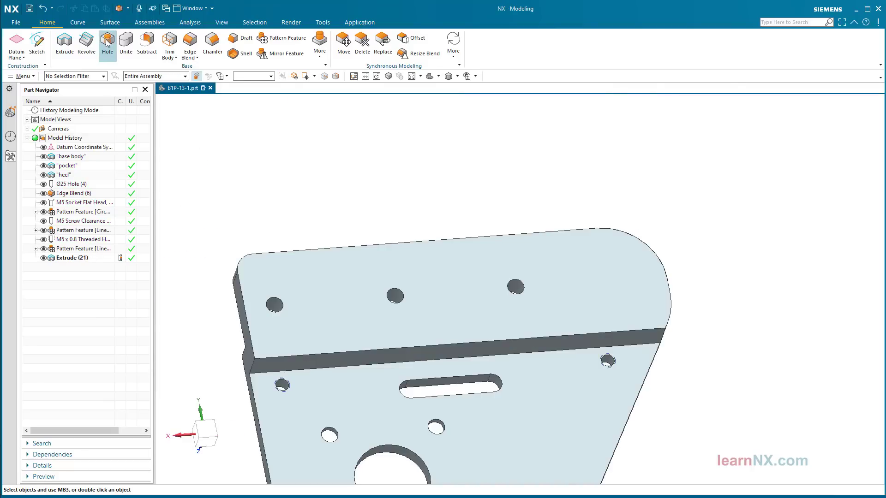
Step: Start a counterbored Hole sized by ISO screw clearance for an M6 Socket Head 4762 screw with Normal (H13) fit
click(106, 43)
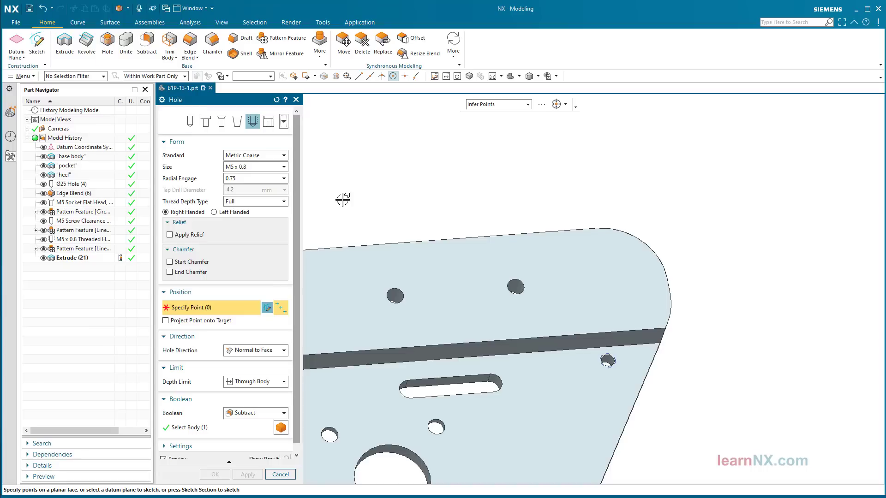
click(206, 120)
click(277, 156)
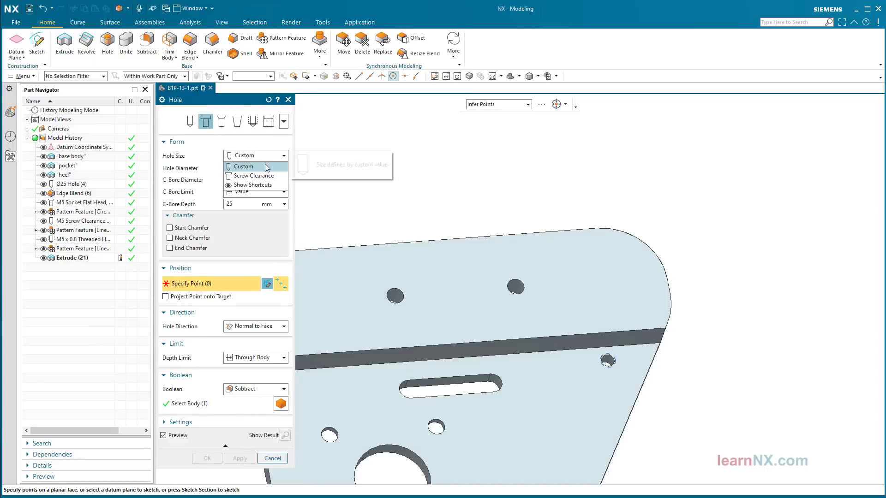
click(258, 176)
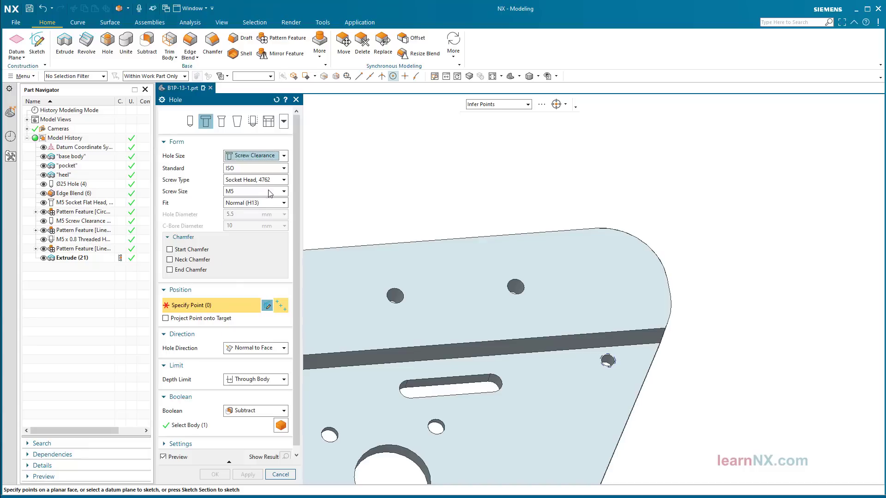
click(270, 191)
click(256, 238)
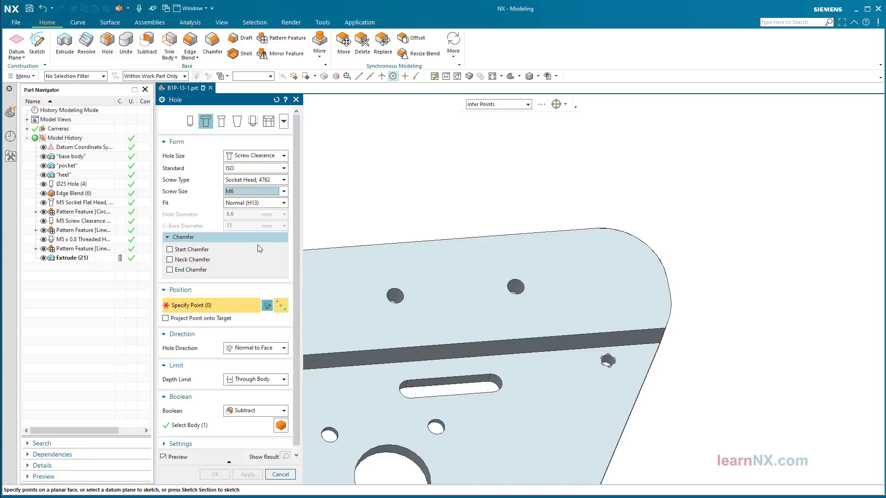
Step: Sketch the hole position on the back face with the three holes, its origin at the outer edges' intersection and a point near the large rounded corner
click(267, 305)
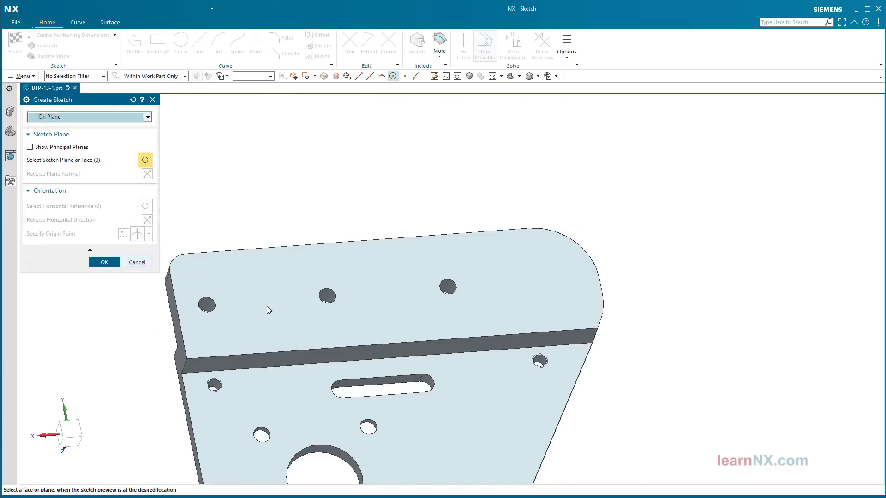
click(281, 264)
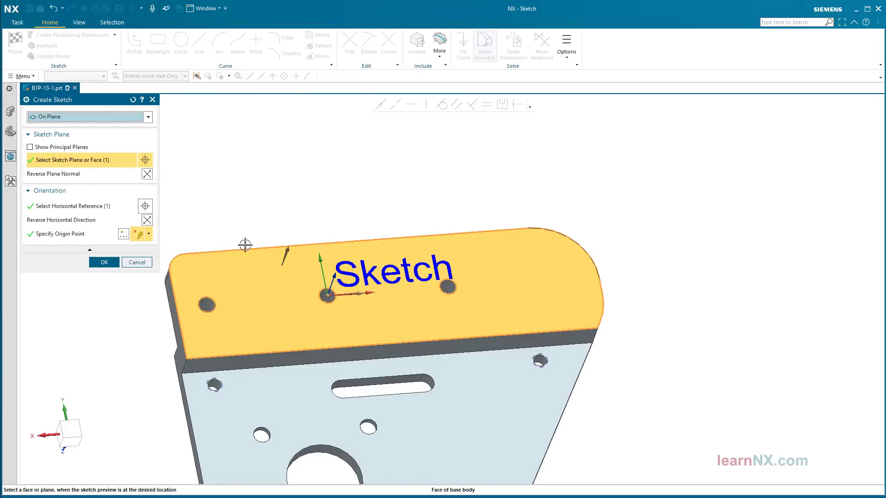
click(149, 234)
click(143, 321)
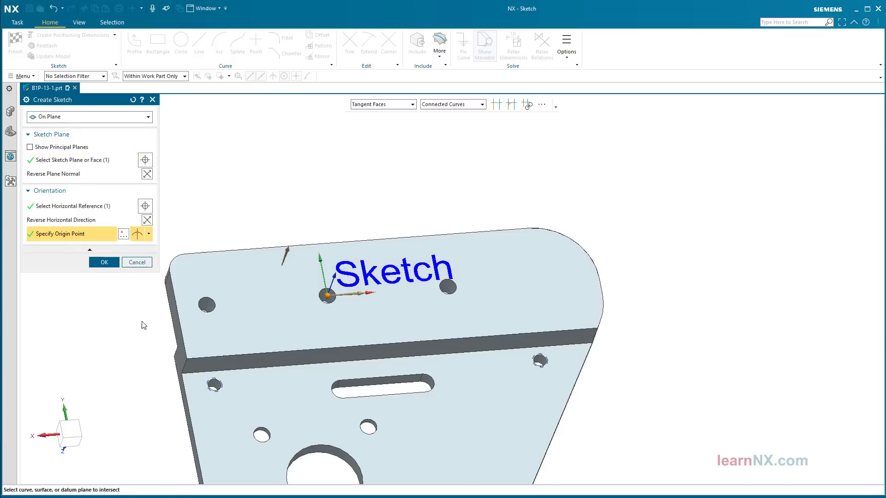
shift+middle_drag(203, 243, 271, 239)
scroll(270, 239, up, 3)
click(267, 262)
click(229, 302)
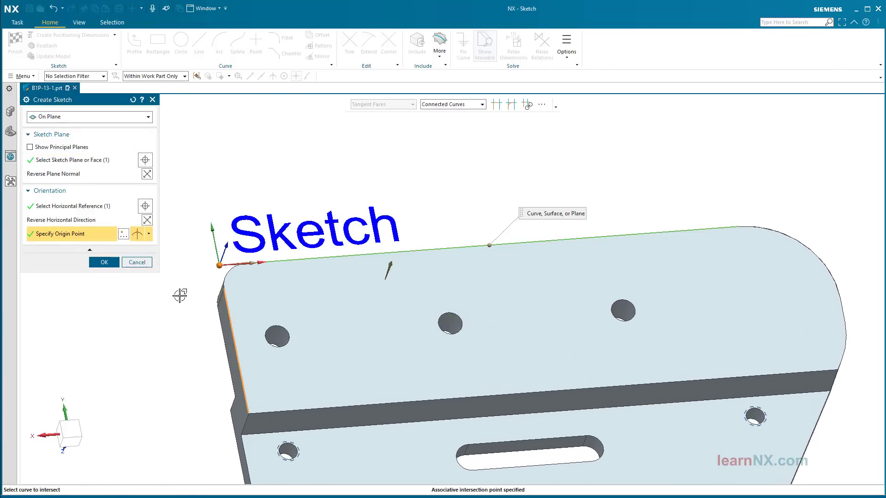
click(105, 262)
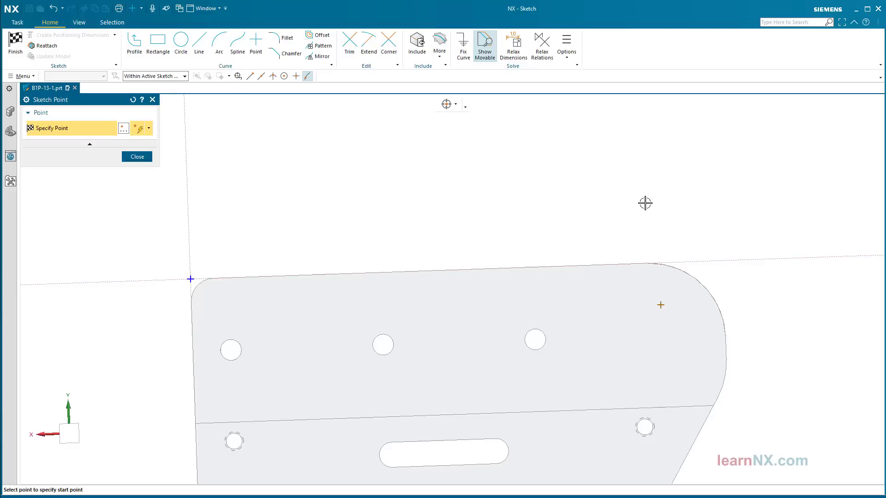
key(Escape)
Step: Dimension the hole point from the sketch's vertical axis and set the distance to 118 mm
click(188, 233)
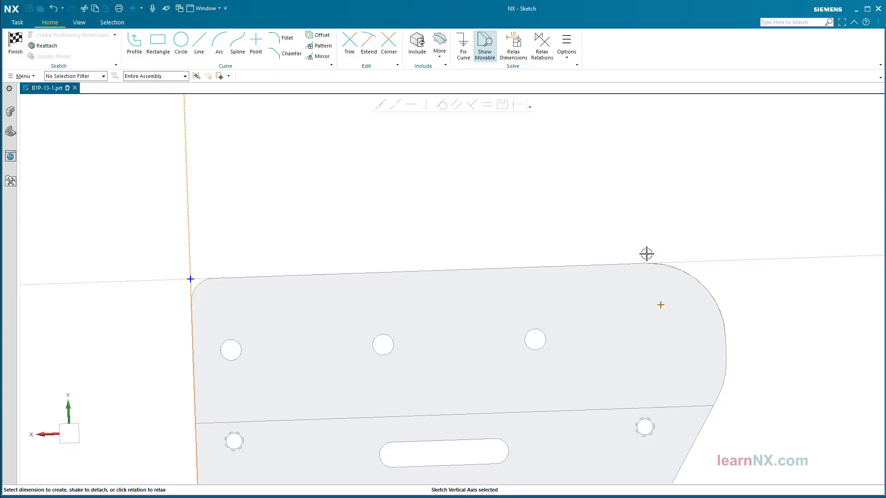
click(662, 306)
click(455, 258)
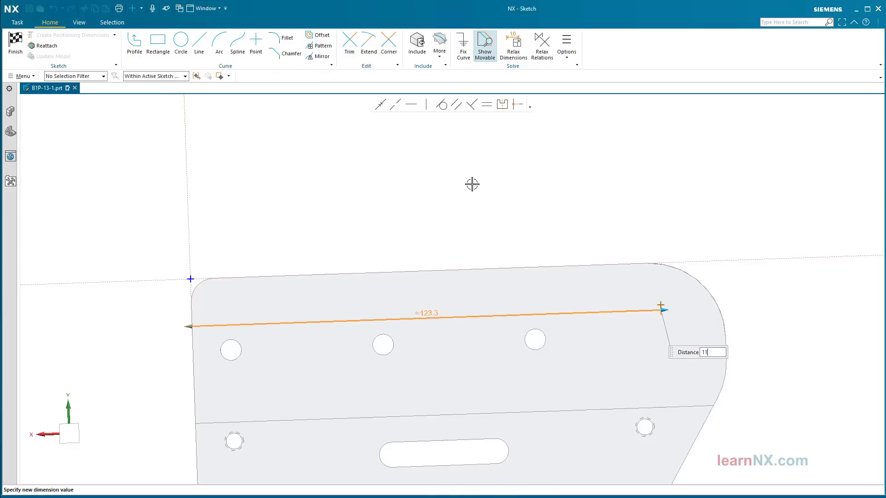
key(Return)
key(Return)
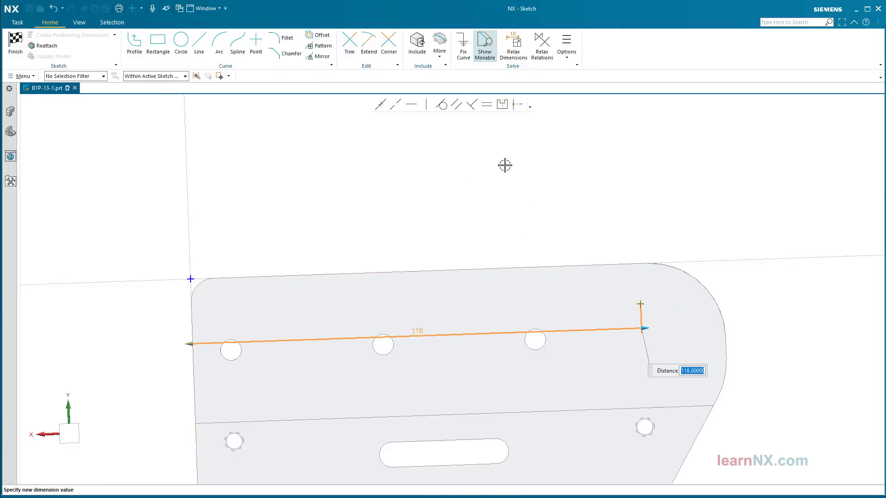
key(Escape)
Step: Dimension the hole point from the sketch's horizontal axis and set the distance to 10 mm
click(875, 257)
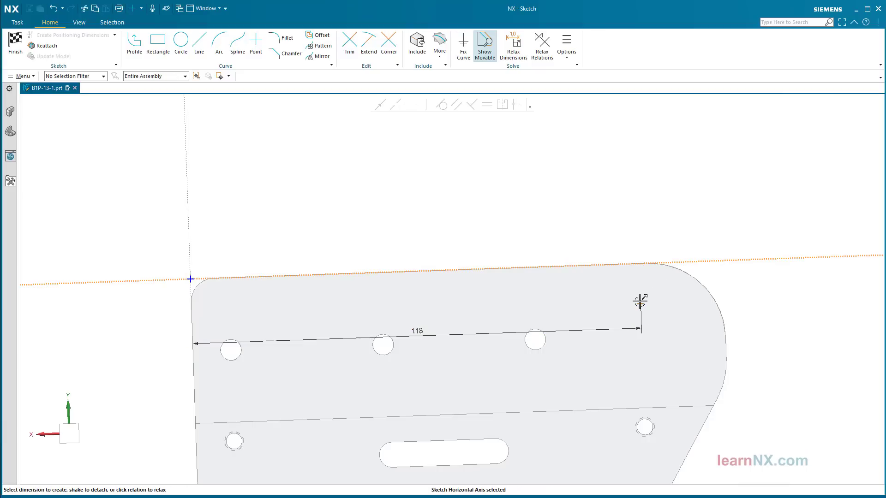
click(640, 304)
click(660, 292)
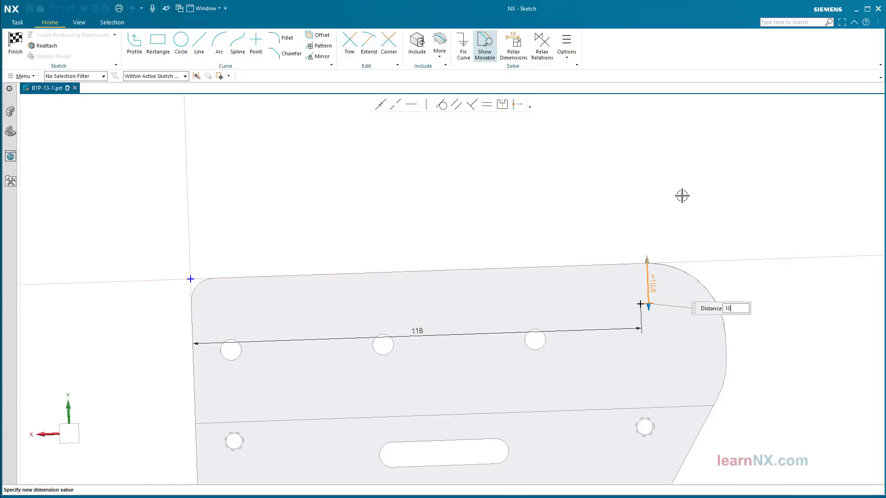
key(Return)
key(Escape)
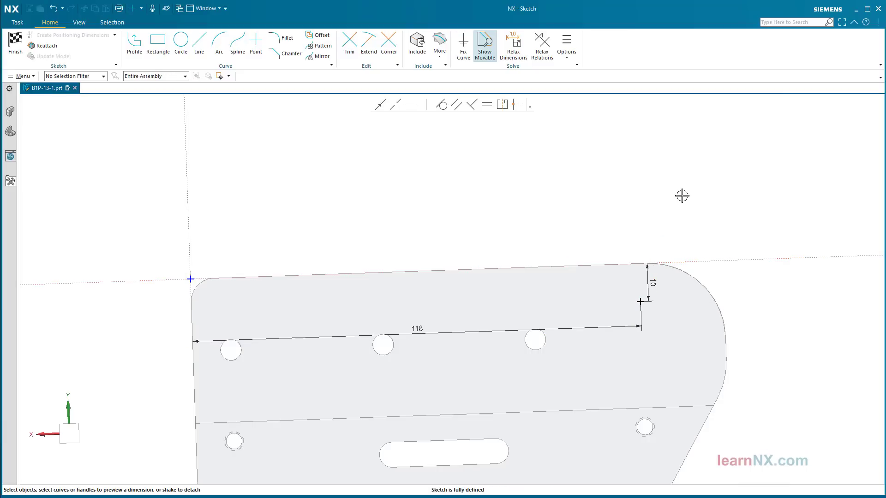
Step: Finish the position sketch and create the M6 counterbored hole through the body, subtracted from the plate
click(16, 43)
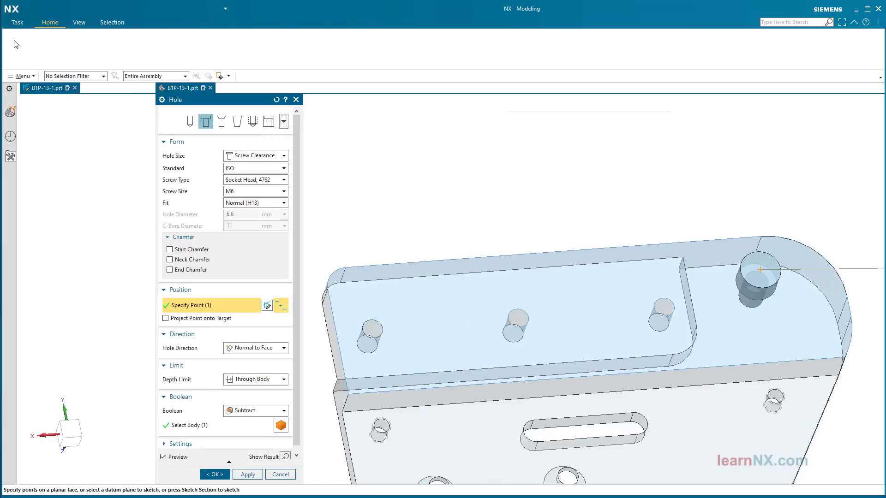
click(215, 474)
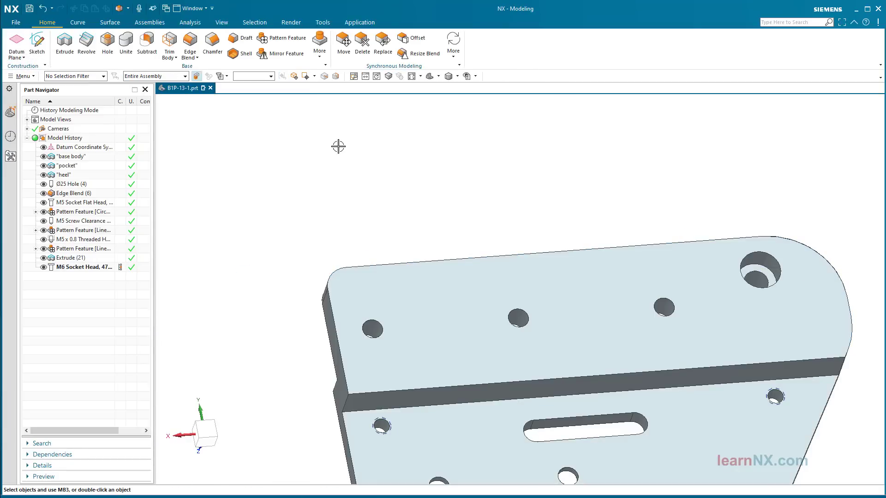
Step: Orient the finished plate to the isometric view and save the part file
click(420, 76)
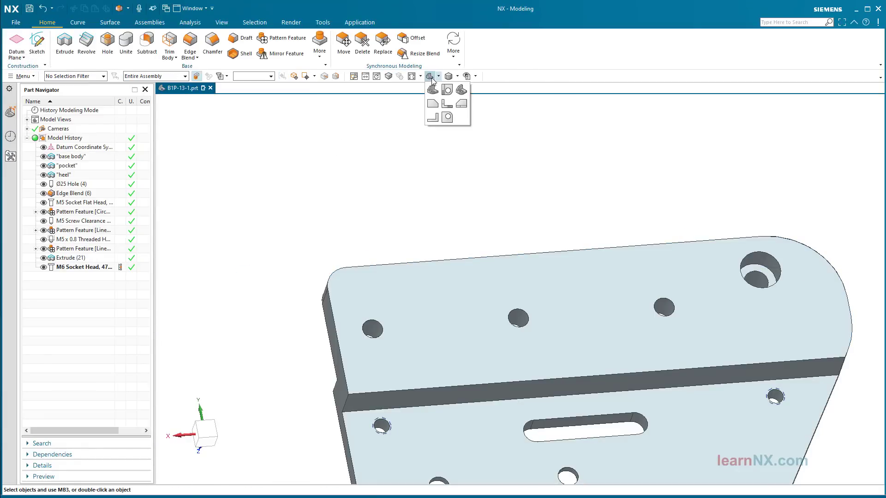
click(459, 90)
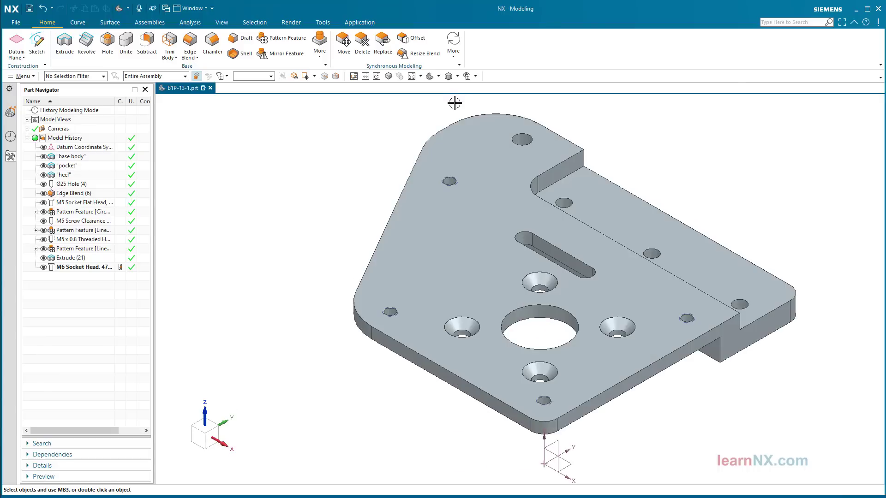
click(29, 9)
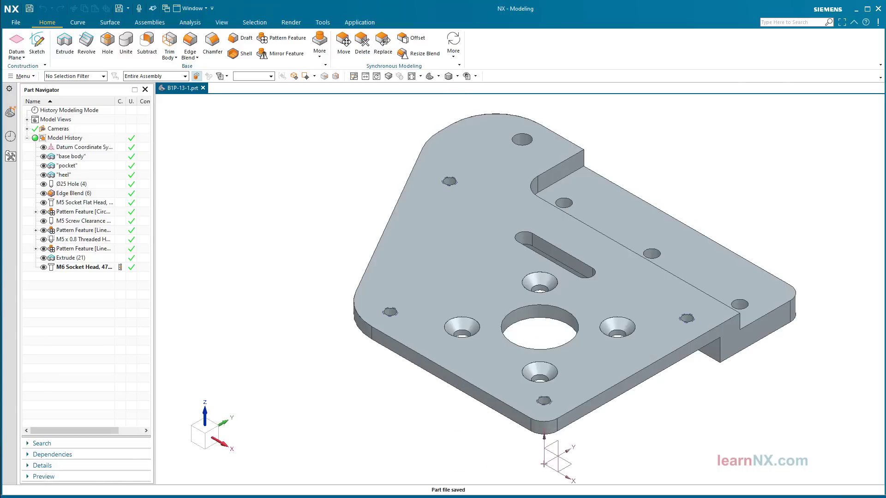